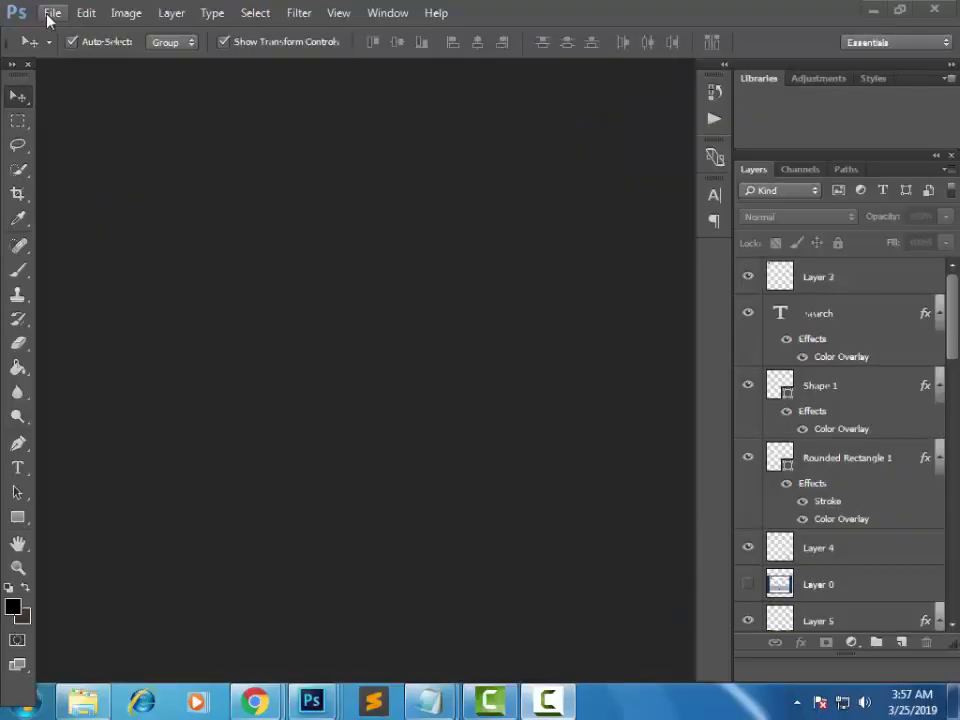
# Step: Open Photoshop's File menu to start a new document
pyautogui.click(50, 13)
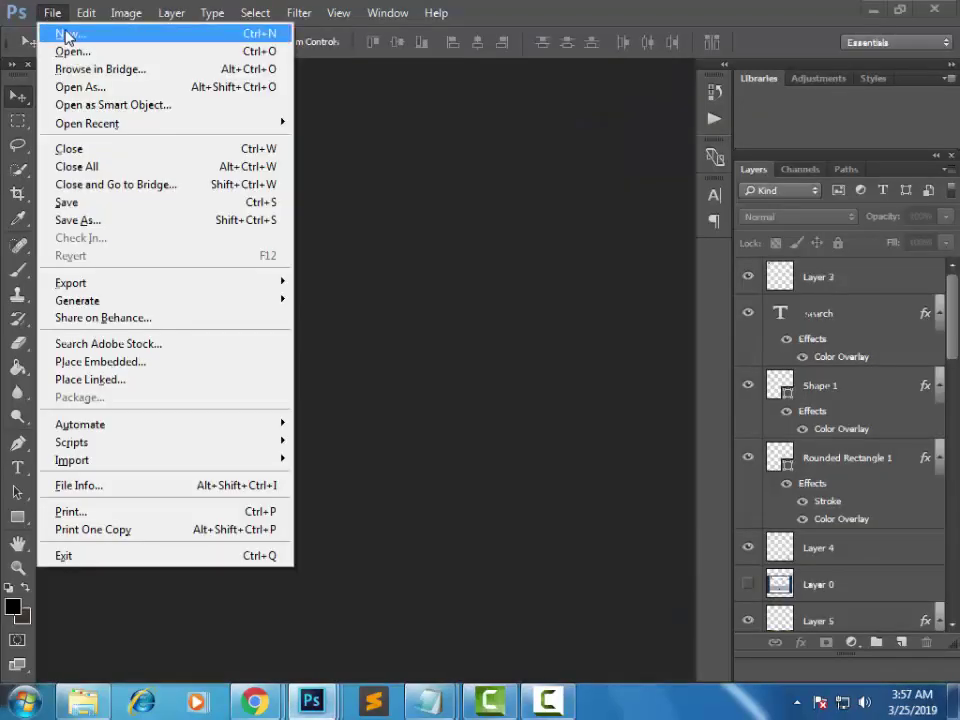
# Step: Create a custom white document 851 × 315 pixels with adjusted resolution
pyautogui.click(66, 37)
pyautogui.moveTo(448, 142); pyautogui.dragTo(456, 158)
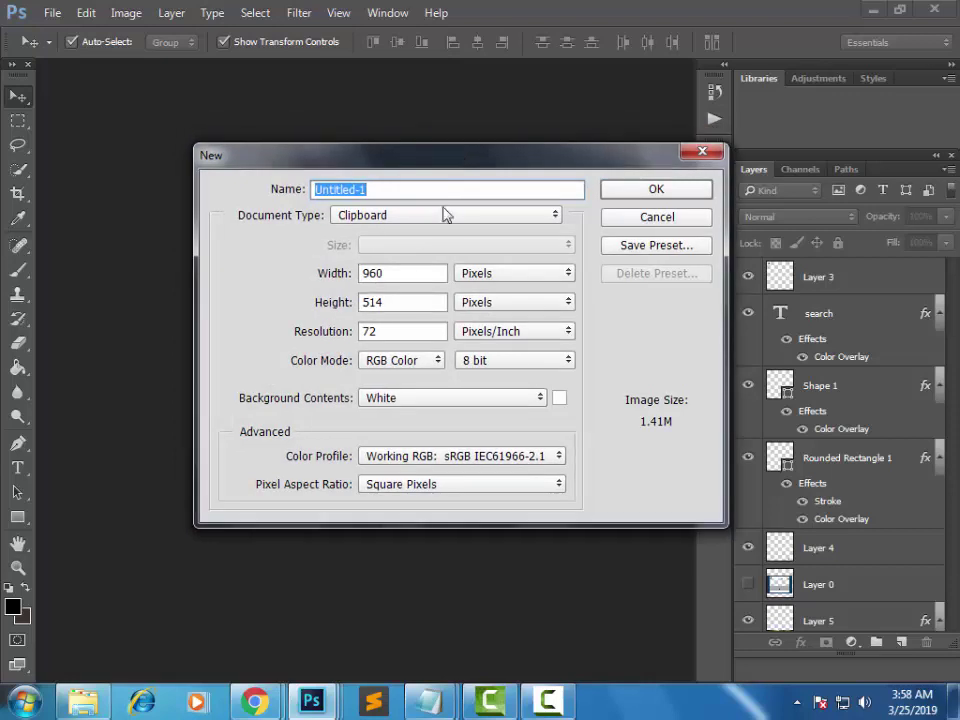
pyautogui.click(446, 214)
pyautogui.click(345, 485)
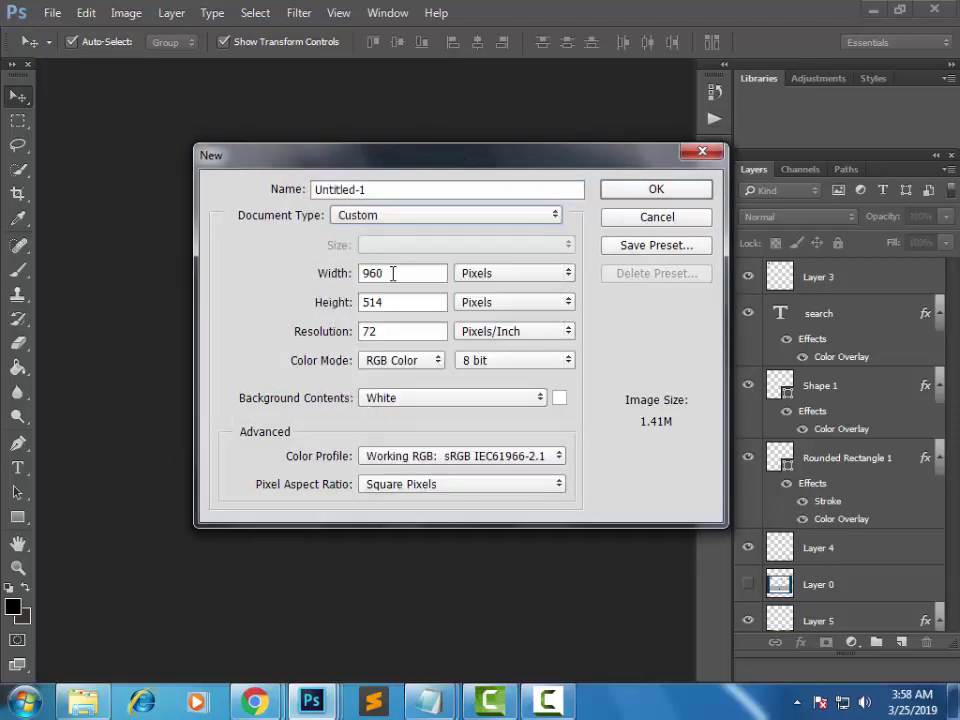
pyautogui.moveTo(393, 273); pyautogui.dragTo(356, 272)
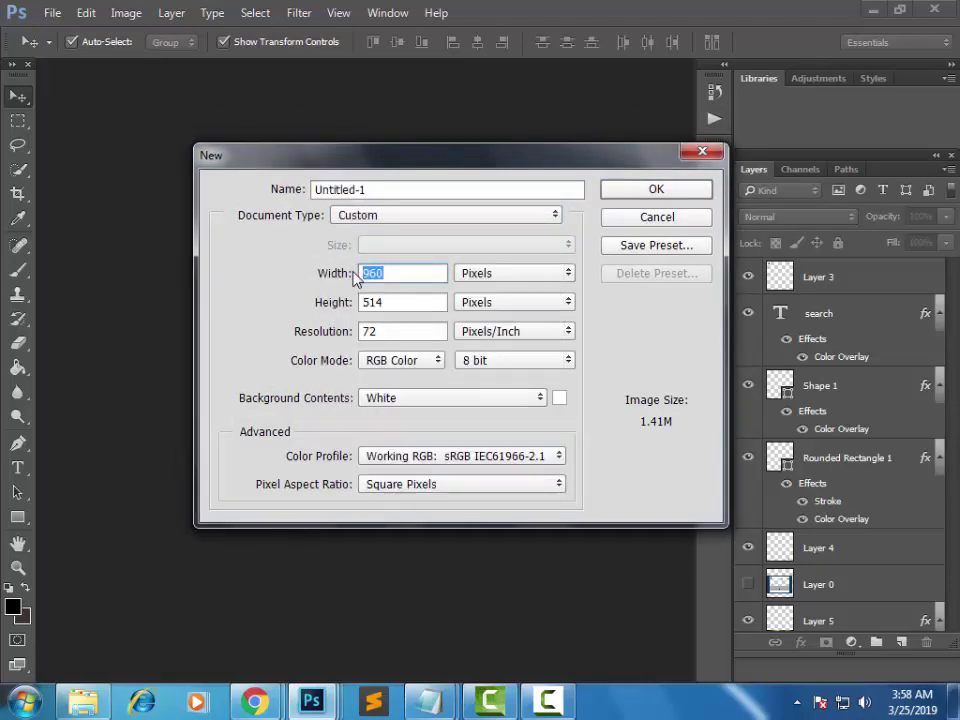
pyautogui.write('851')
pyautogui.click(433, 297)
pyautogui.write('315')
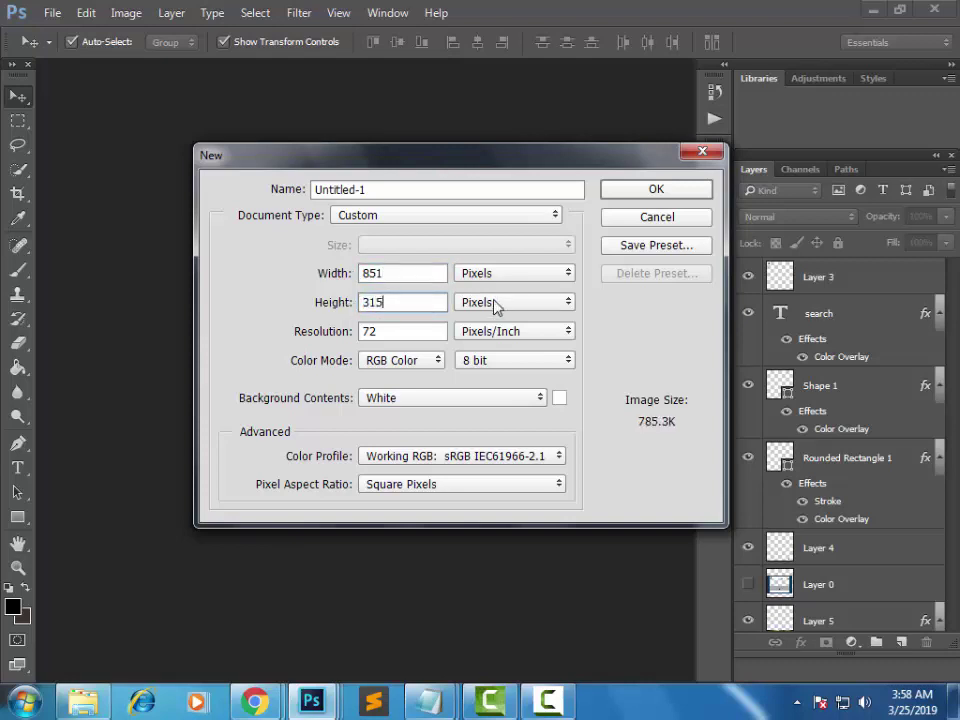
pyautogui.hotkey('shift', 'Tab')
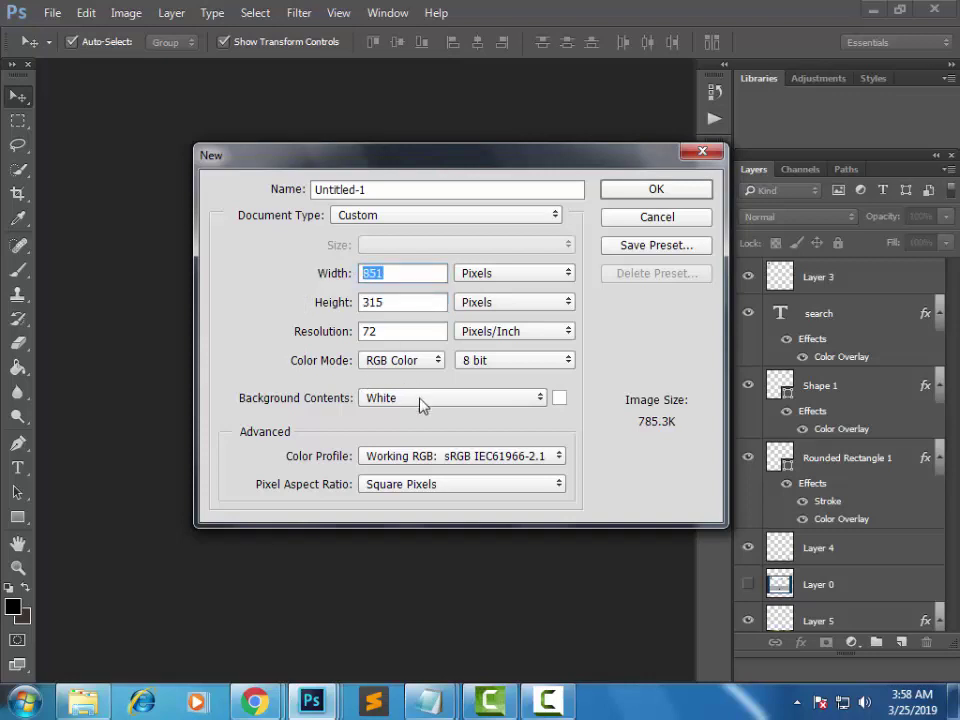
pyautogui.press('Tab')
pyautogui.press('Tab')
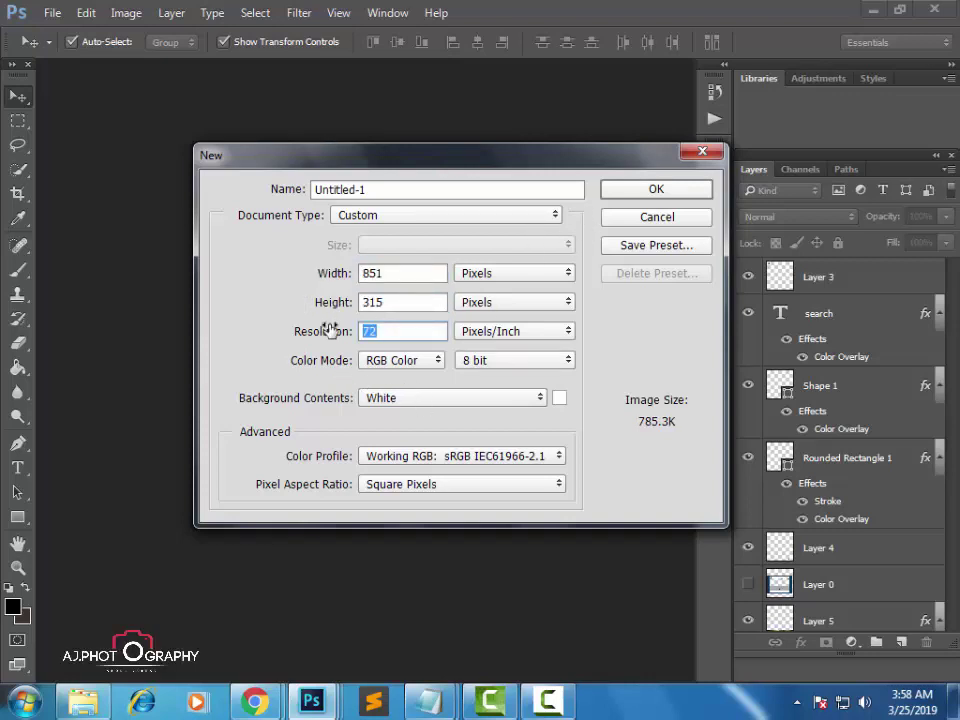
pyautogui.write('300')
pyautogui.click(617, 196)
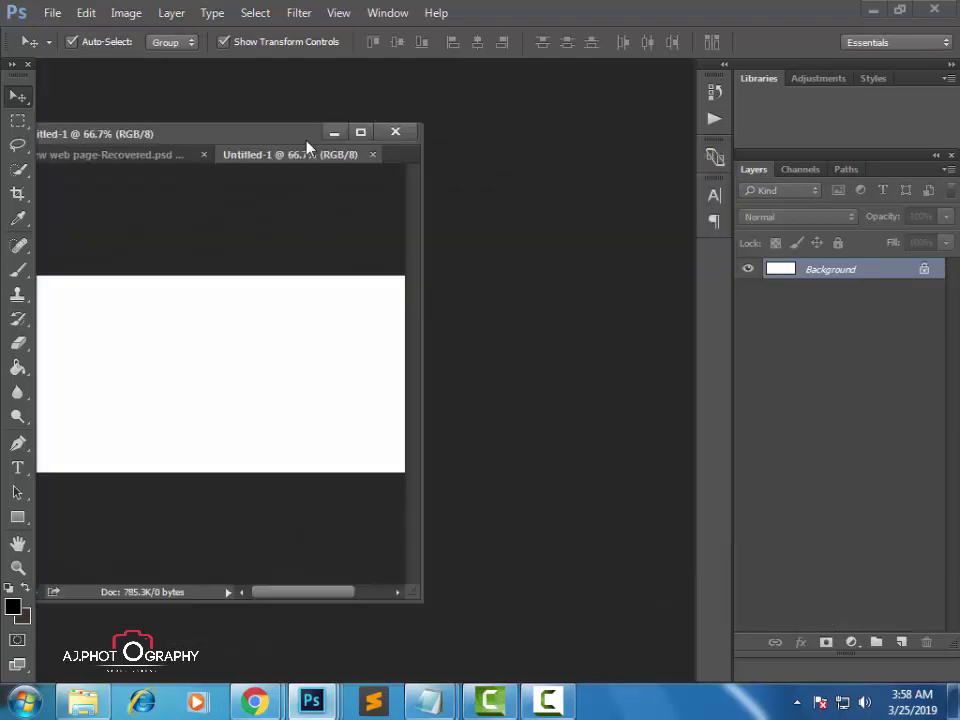
# Step: Dock the Untitled-1 document and draw a black square on the canvas's right side
pyautogui.moveTo(308, 147)
pyautogui.mouseDown()
pyautogui.moveTo(396, 230)
pyautogui.moveTo(410, 85)
pyautogui.mouseUp()
pyautogui.moveTo(376, 200)
pyautogui.mouseDown()
pyautogui.moveTo(420, 345)
pyautogui.moveTo(433, 349)
pyautogui.mouseUp()
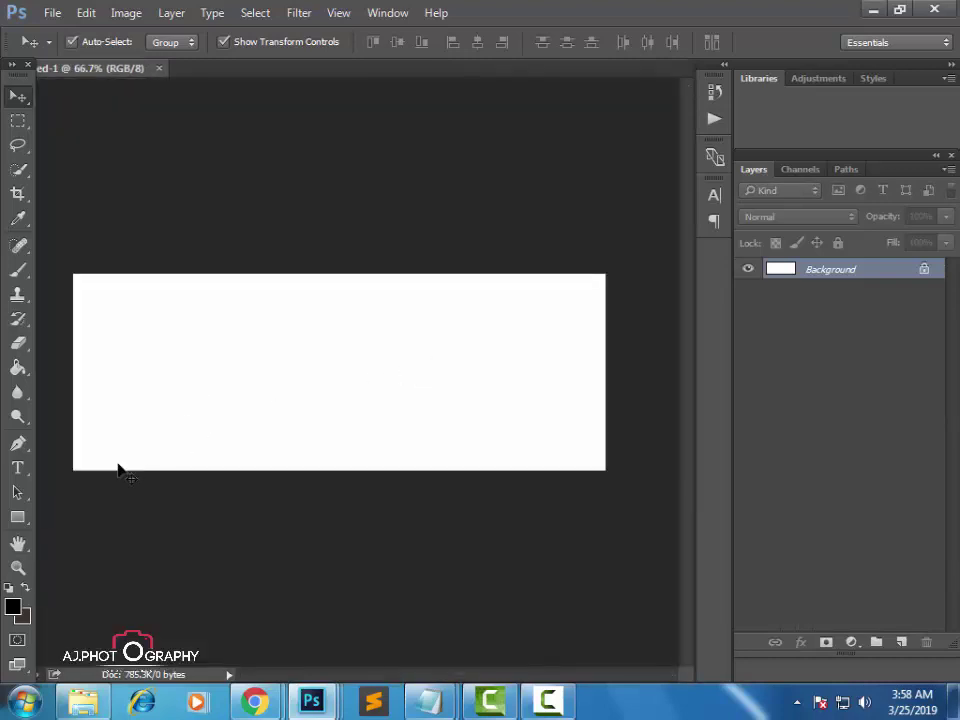
pyautogui.click(18, 517)
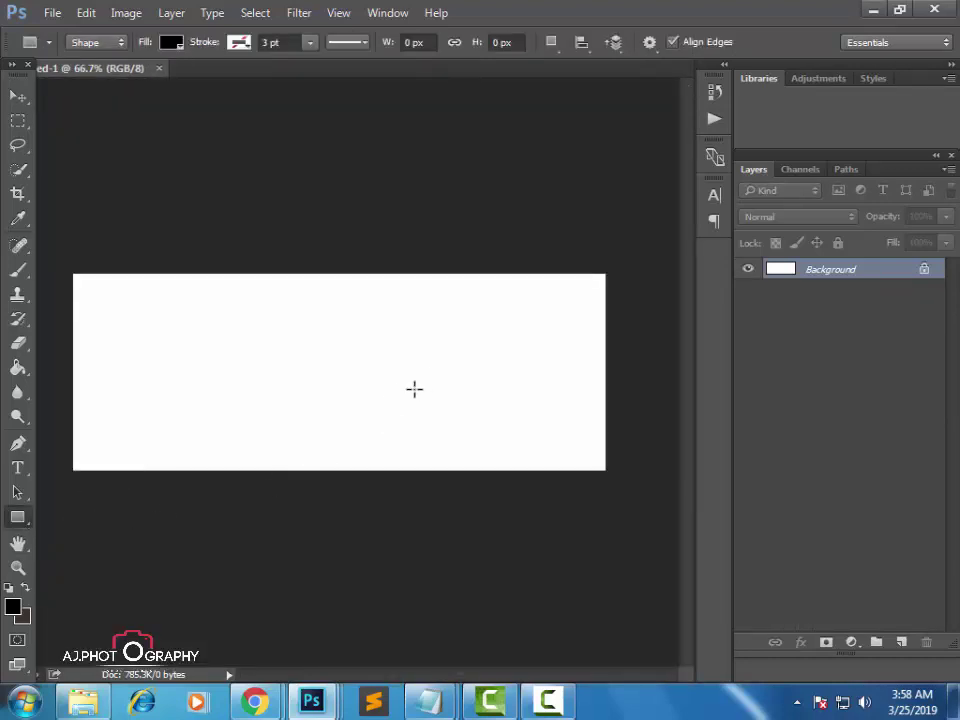
pyautogui.moveTo(408, 385); pyautogui.dragTo(478, 446)
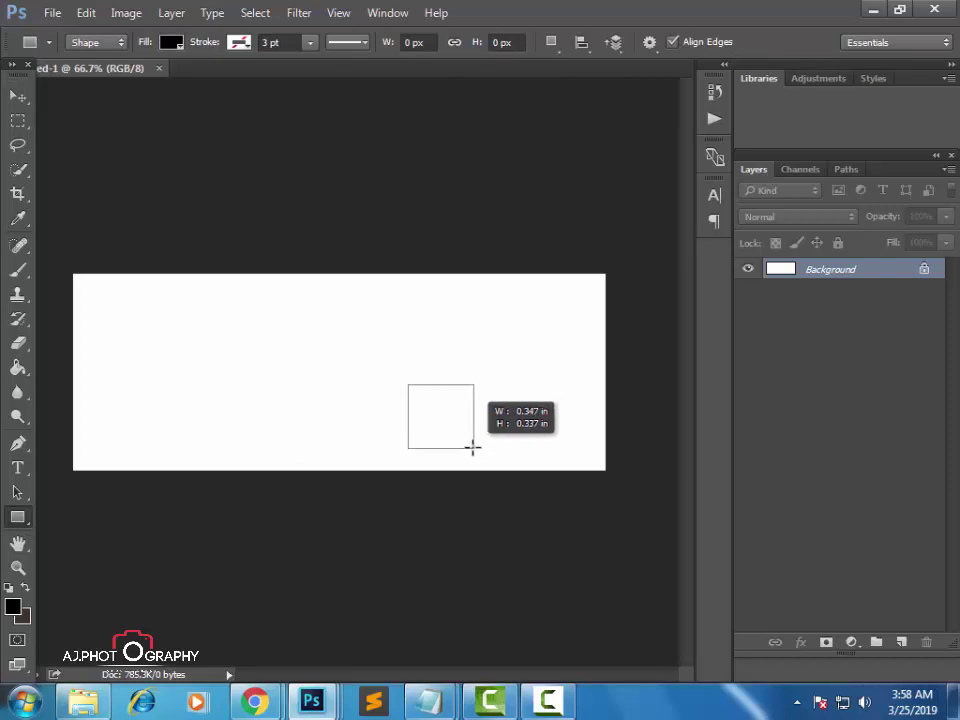
pyautogui.moveTo(478, 446); pyautogui.dragTo(474, 448)
# Step: Rotate the black square to about -25° and enlarge it slightly
pyautogui.click(18, 96)
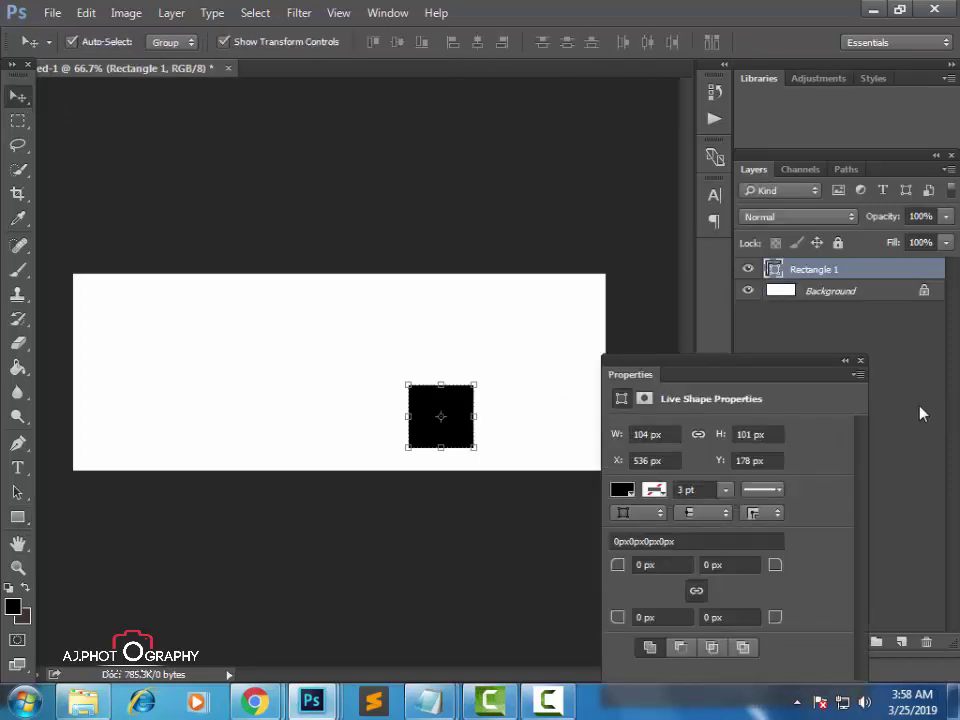
pyautogui.click(860, 361)
pyautogui.hotkey('ctrl', '+')
pyautogui.moveTo(574, 411); pyautogui.dragTo(468, 349)
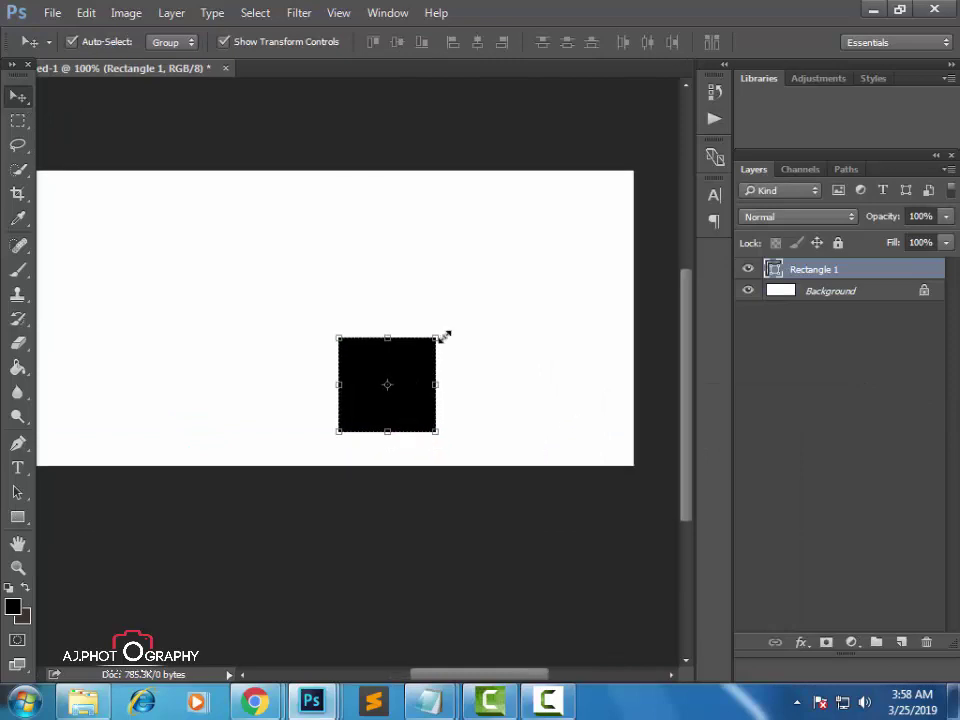
pyautogui.click(445, 336)
pyautogui.moveTo(514, 315); pyautogui.dragTo(450, 298)
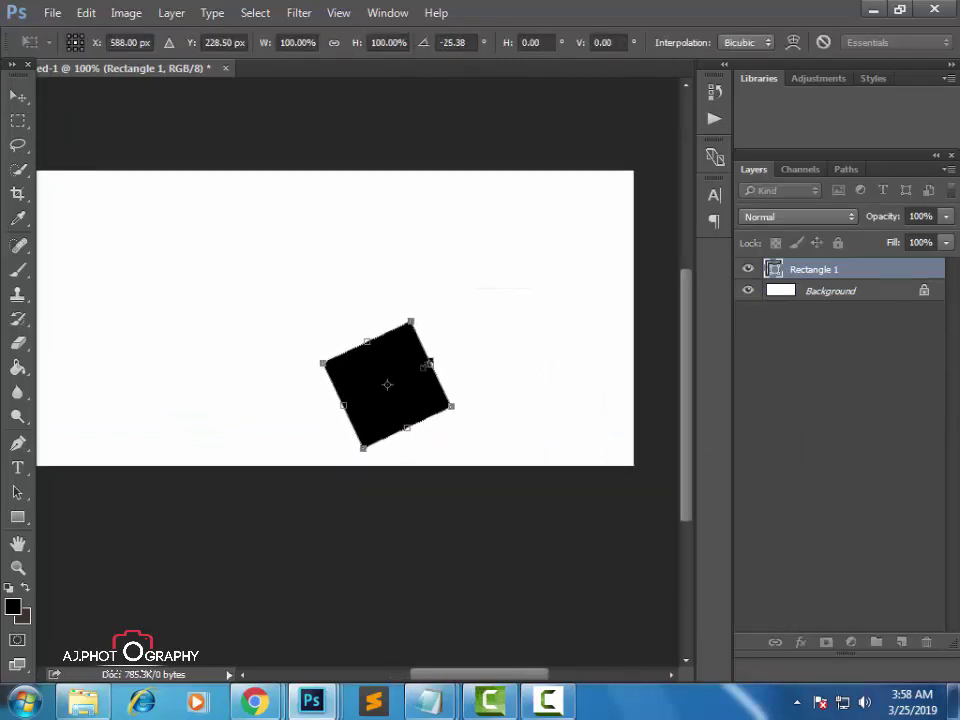
pyautogui.moveTo(451, 404)
pyautogui.mouseDown()
pyautogui.moveTo(512, 342)
pyautogui.moveTo(575, 323)
pyautogui.mouseUp()
pyautogui.press('Return')
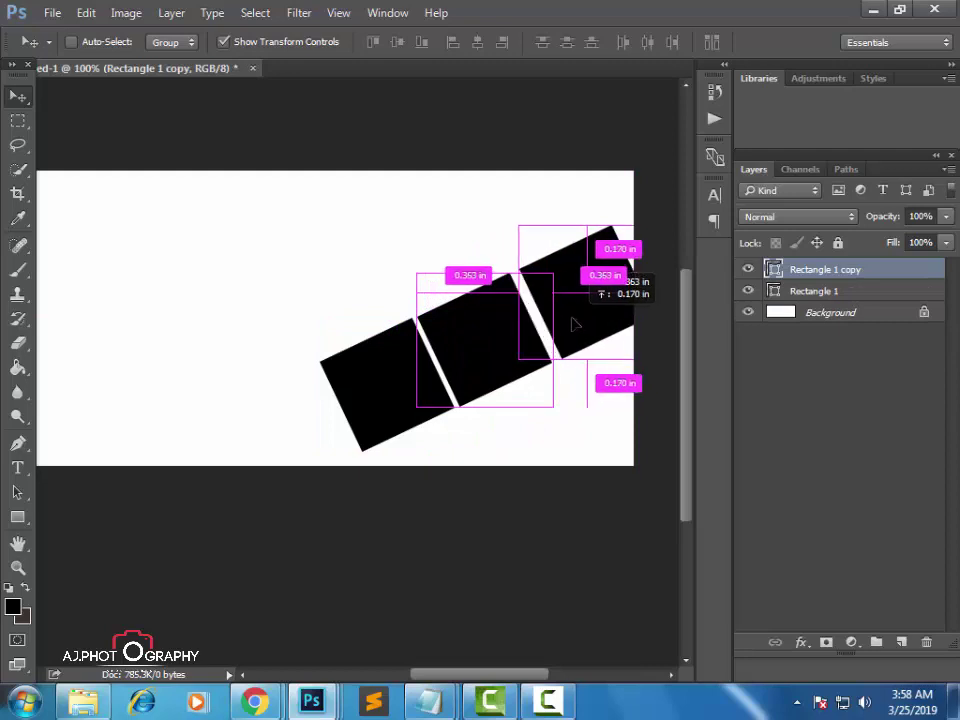
# Step: Alt-drag copies of the tilted square along the row and below it, nudging to align
pyautogui.moveTo(575, 323)
pyautogui.mouseDown()
pyautogui.moveTo(565, 316)
pyautogui.moveTo(607, 388)
pyautogui.mouseUp()
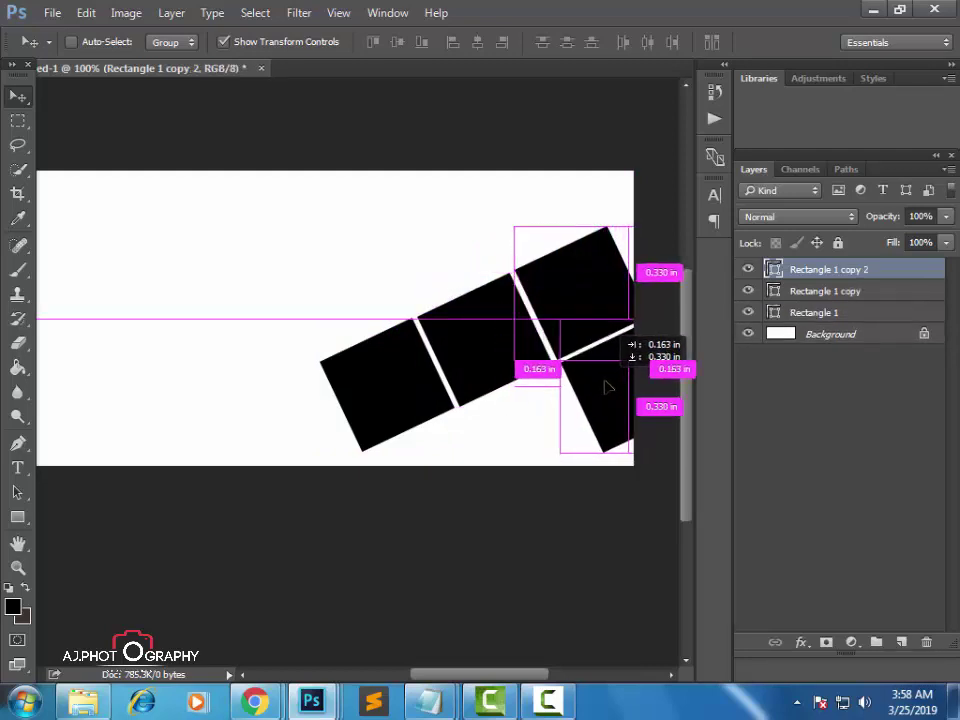
pyautogui.moveTo(607, 388)
pyautogui.mouseDown()
pyautogui.moveTo(573, 415)
pyautogui.moveTo(514, 435)
pyautogui.moveTo(497, 433)
pyautogui.moveTo(501, 420)
pyautogui.moveTo(450, 407)
pyautogui.moveTo(406, 463)
pyautogui.mouseUp()
pyautogui.keyDown('alt'); pyautogui.click(406, 463); pyautogui.keyUp('alt')
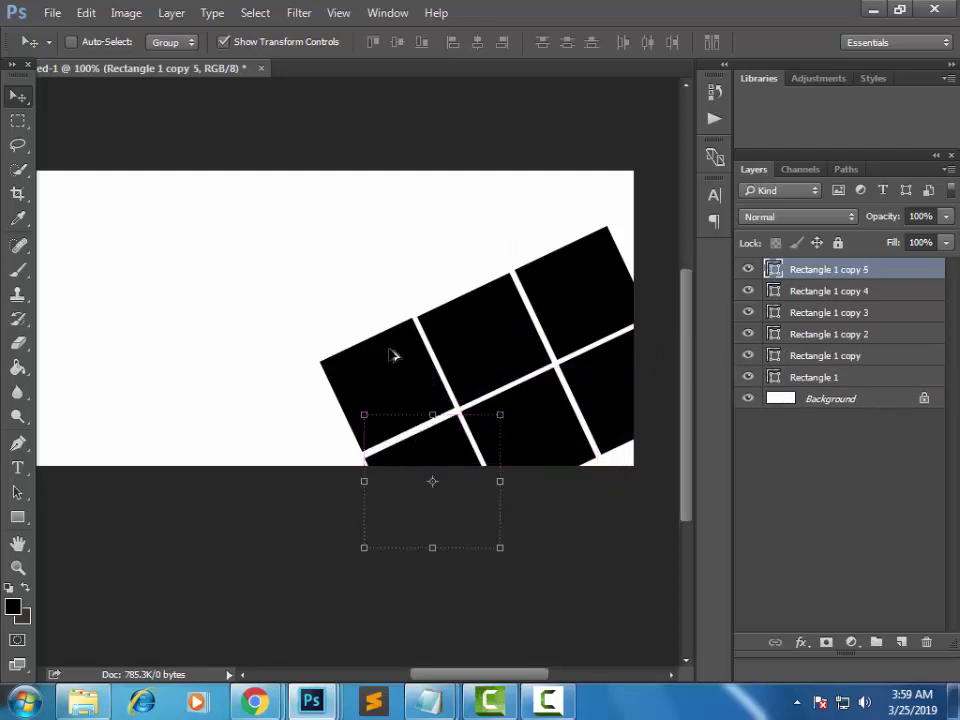
pyautogui.press('ctrl')
pyautogui.press('Up')
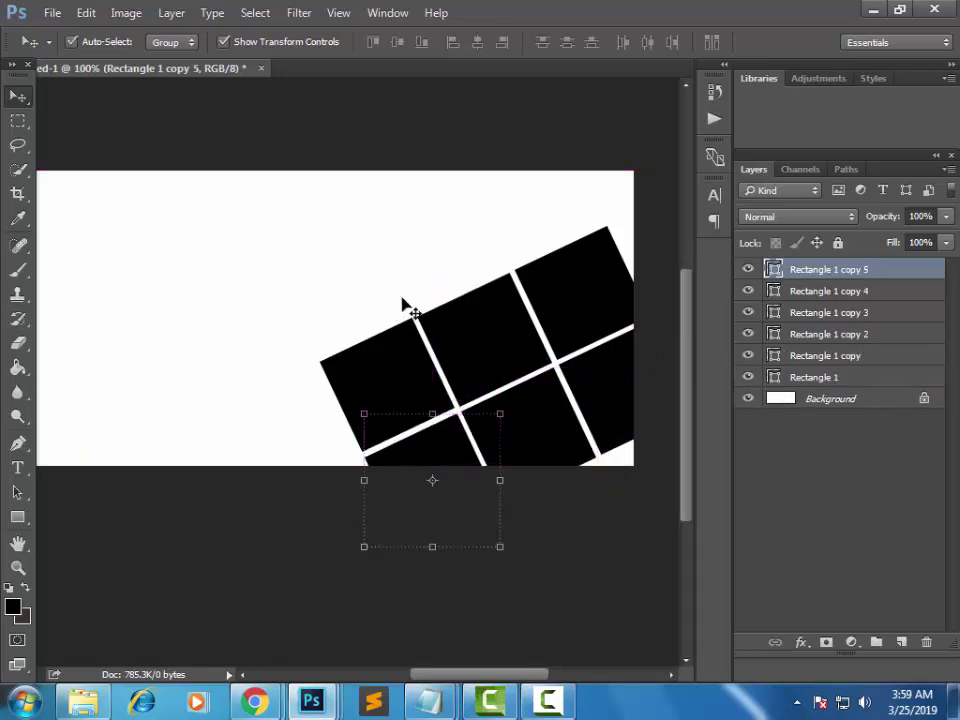
pyautogui.click(427, 280)
pyautogui.click(530, 432)
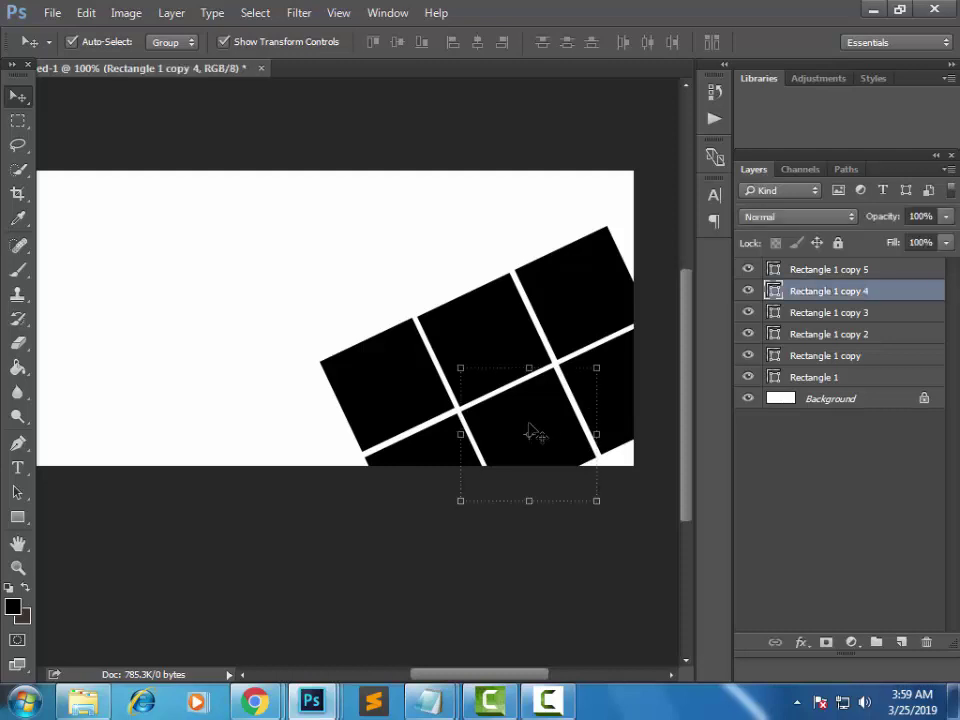
pyautogui.moveTo(535, 399); pyautogui.dragTo(621, 470)
pyautogui.hotkey('ctrl', 'j')
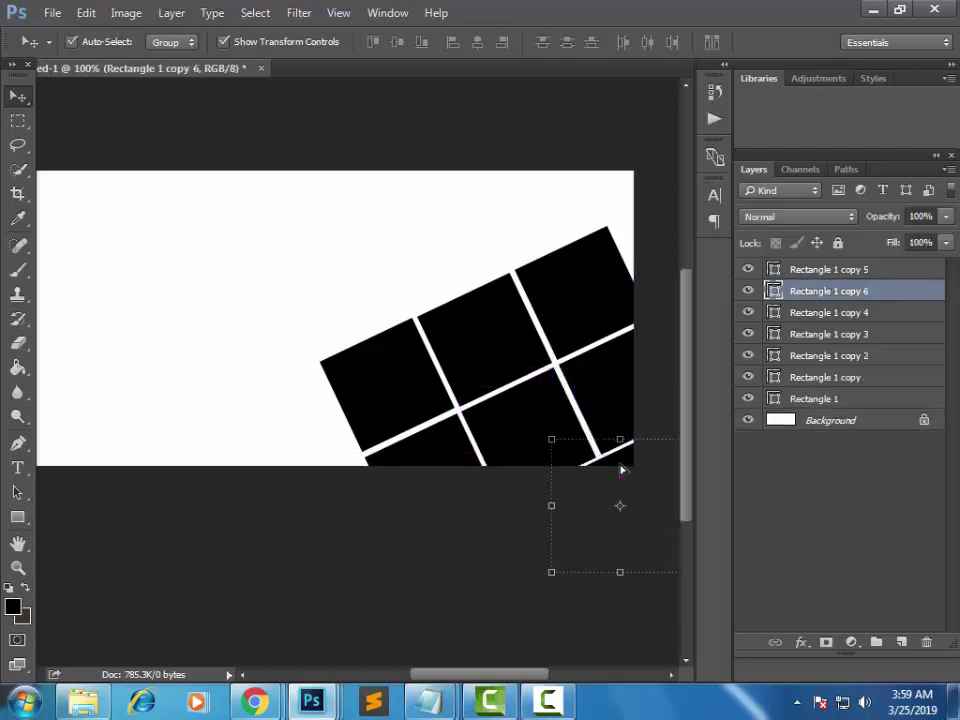
# Step: Add square copies above, at upper right and left of the grid, nudging them into line
pyautogui.moveTo(497, 345); pyautogui.dragTo(447, 234)
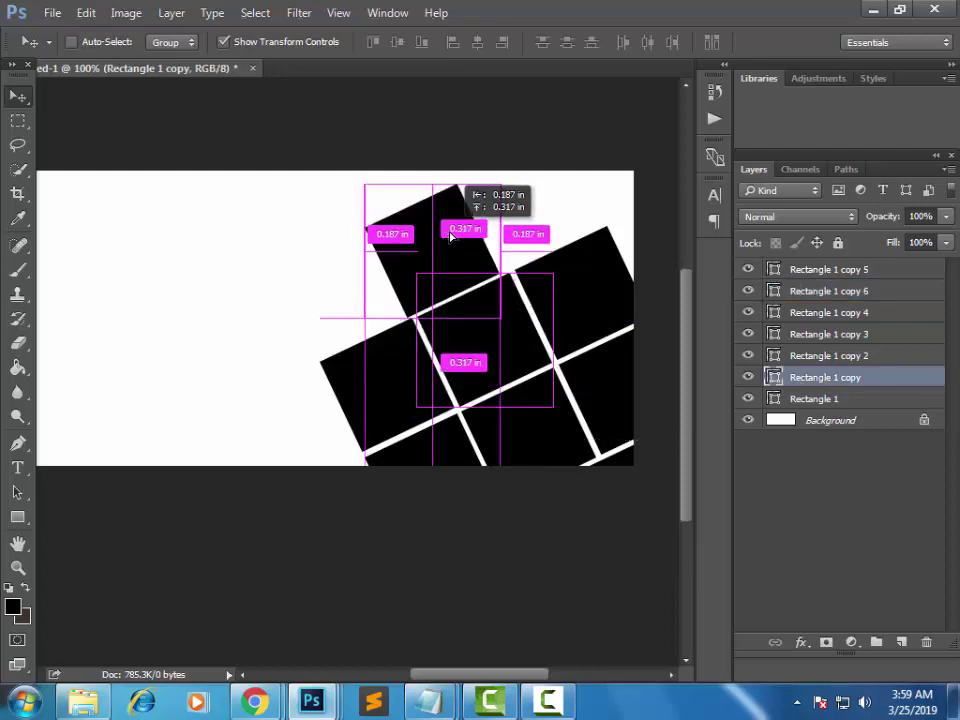
pyautogui.moveTo(447, 234); pyautogui.dragTo(451, 237)
pyautogui.hotkey('ctrl', 'j')
pyautogui.press('Up')
pyautogui.press('Up')
pyautogui.press('Up')
pyautogui.press('Up')
pyautogui.press('Right')
pyautogui.press('Right')
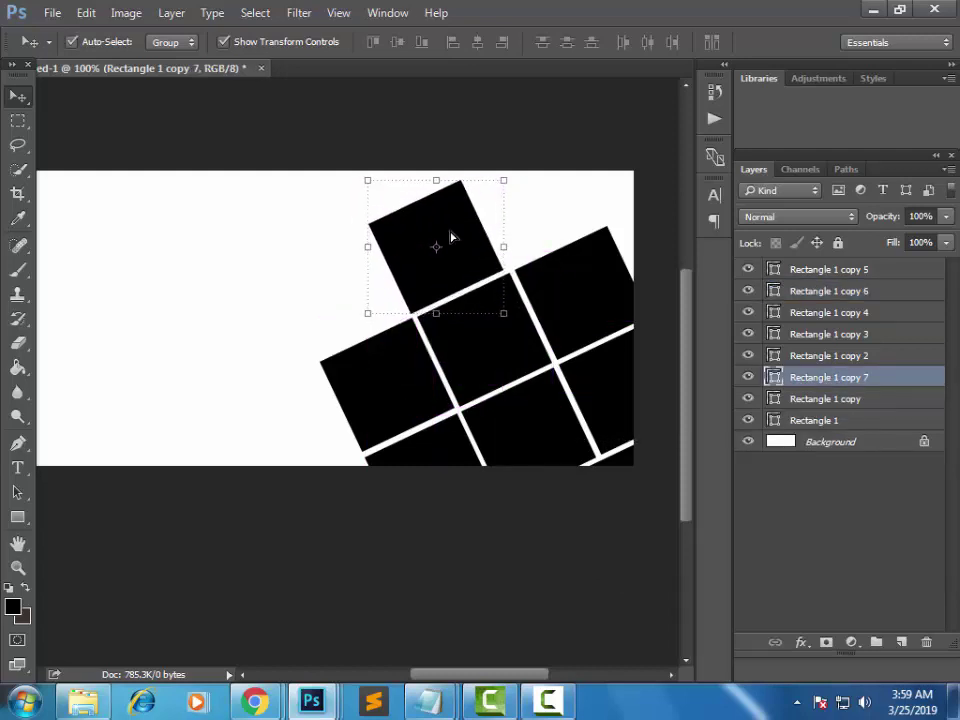
pyautogui.press('Right')
pyautogui.press('Right')
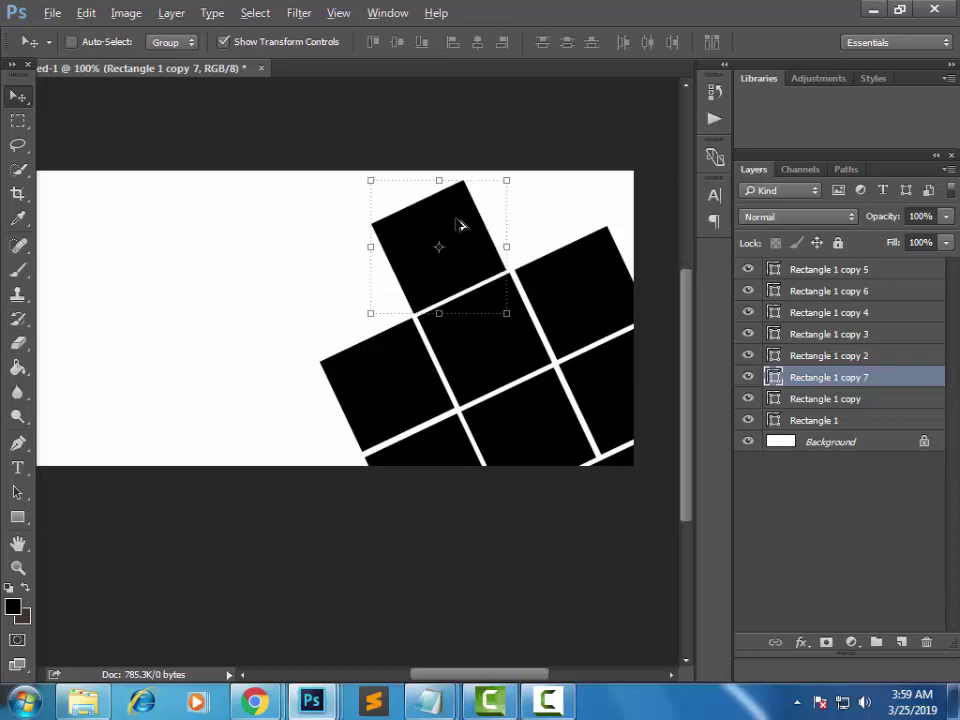
pyautogui.moveTo(460, 225); pyautogui.dragTo(553, 180)
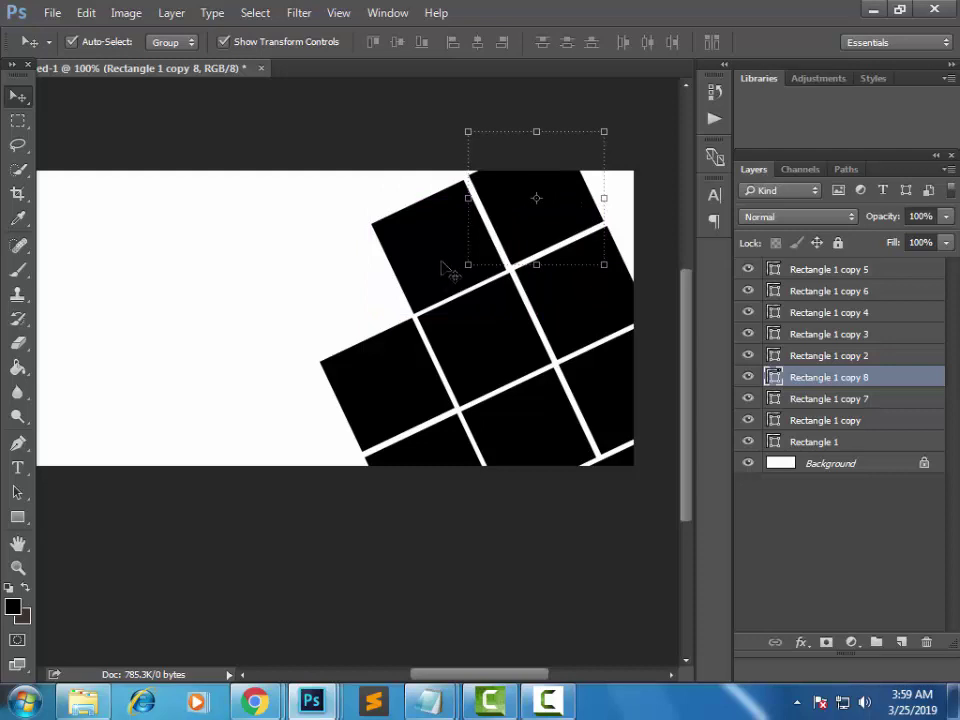
pyautogui.press('Down')
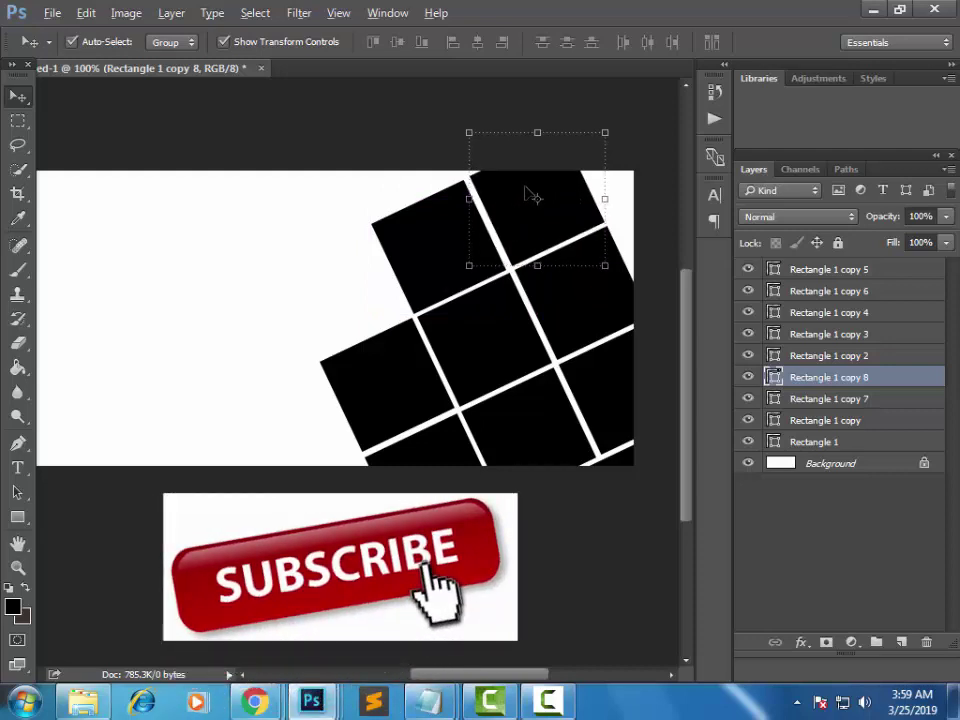
pyautogui.moveTo(533, 197); pyautogui.dragTo(333, 282)
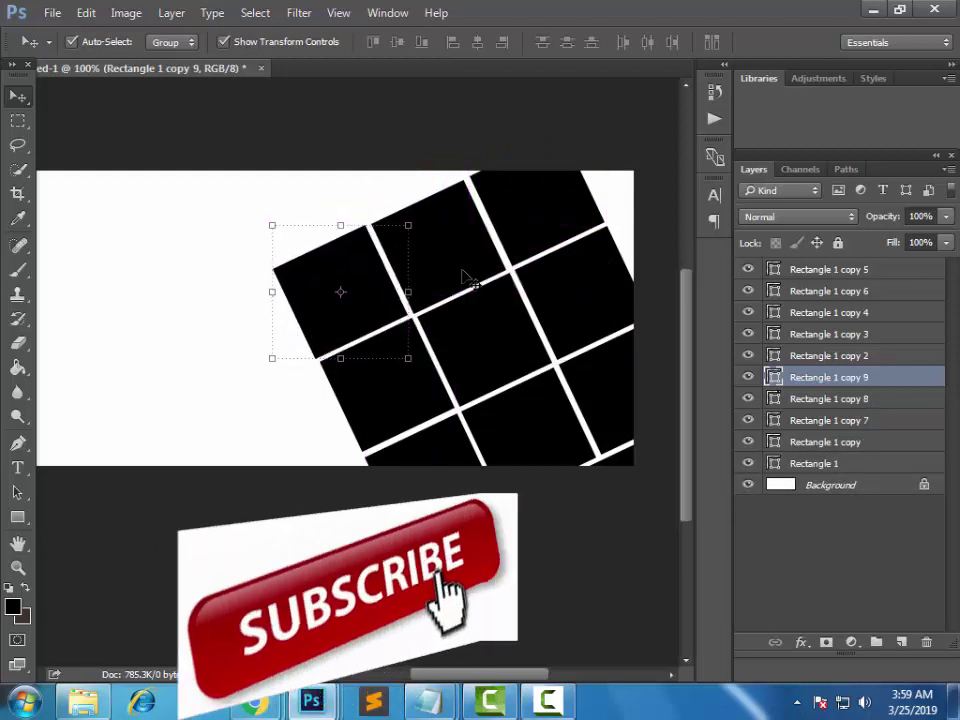
pyautogui.click(377, 199)
pyautogui.click(563, 204)
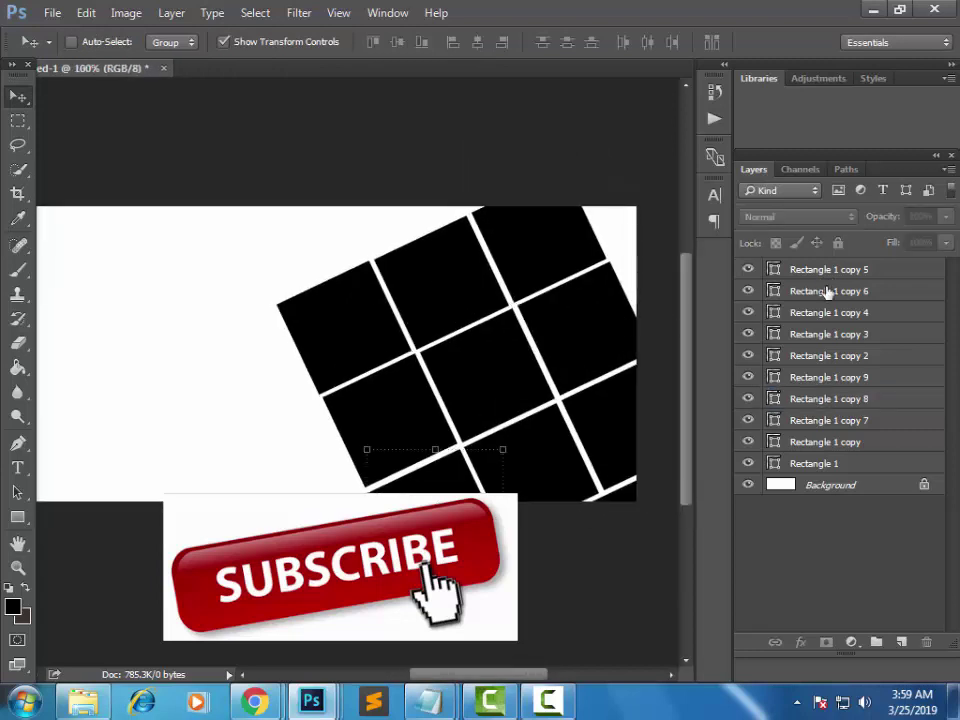
# Step: Select all the square layers and scale the whole grid to about 83%
pyautogui.keyDown('shift'); pyautogui.click(826, 291); pyautogui.keyUp('shift')
pyautogui.keyDown('shift'); pyautogui.click(823, 312); pyautogui.keyUp('shift')
pyautogui.keyDown('shift'); pyautogui.click(822, 334); pyautogui.keyUp('shift')
pyautogui.keyDown('shift'); pyautogui.click(820, 355); pyautogui.keyUp('shift')
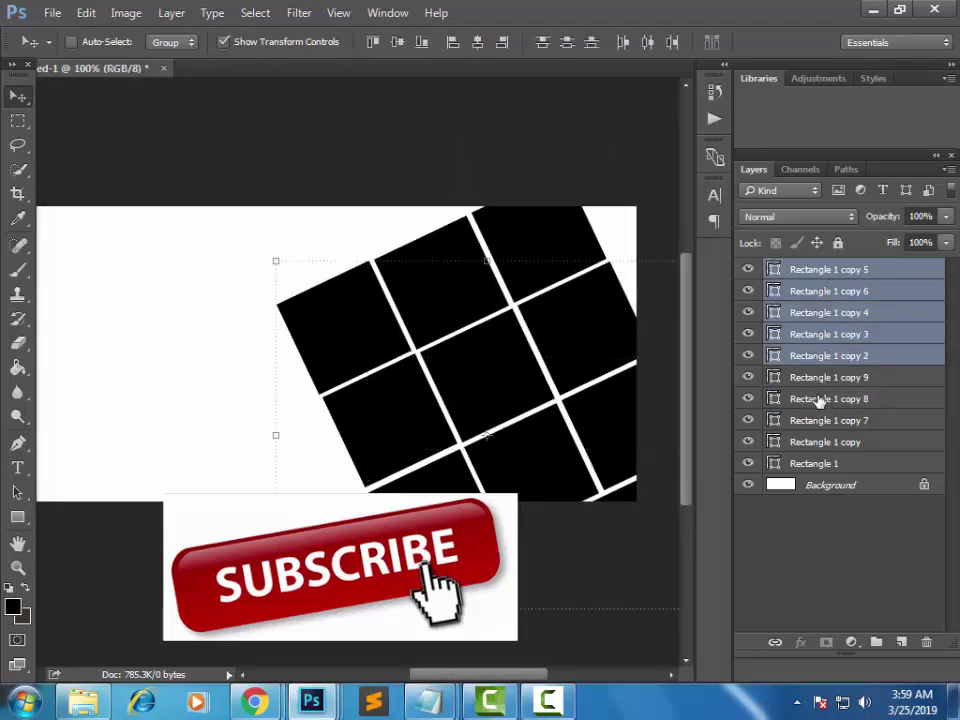
pyautogui.keyDown('shift'); pyautogui.click(818, 399); pyautogui.keyUp('shift')
pyautogui.keyDown('shift'); pyautogui.click(818, 420); pyautogui.keyUp('shift')
pyautogui.keyDown('shift'); pyautogui.click(816, 441); pyautogui.keyUp('shift')
pyautogui.keyDown('shift'); pyautogui.click(812, 463); pyautogui.keyUp('shift')
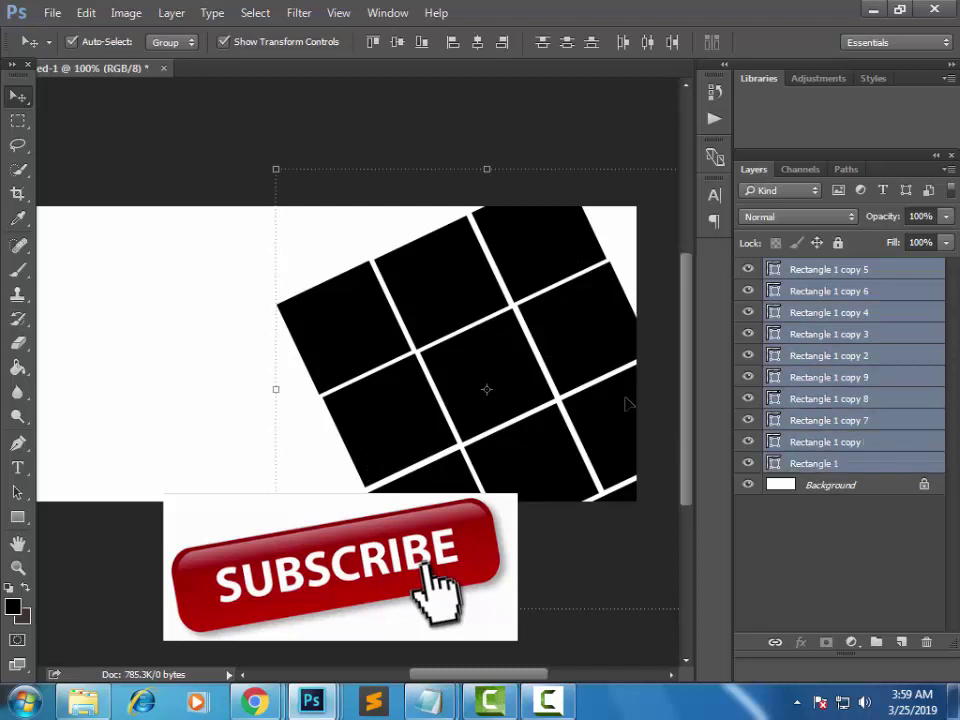
pyautogui.moveTo(275, 168); pyautogui.dragTo(317, 195)
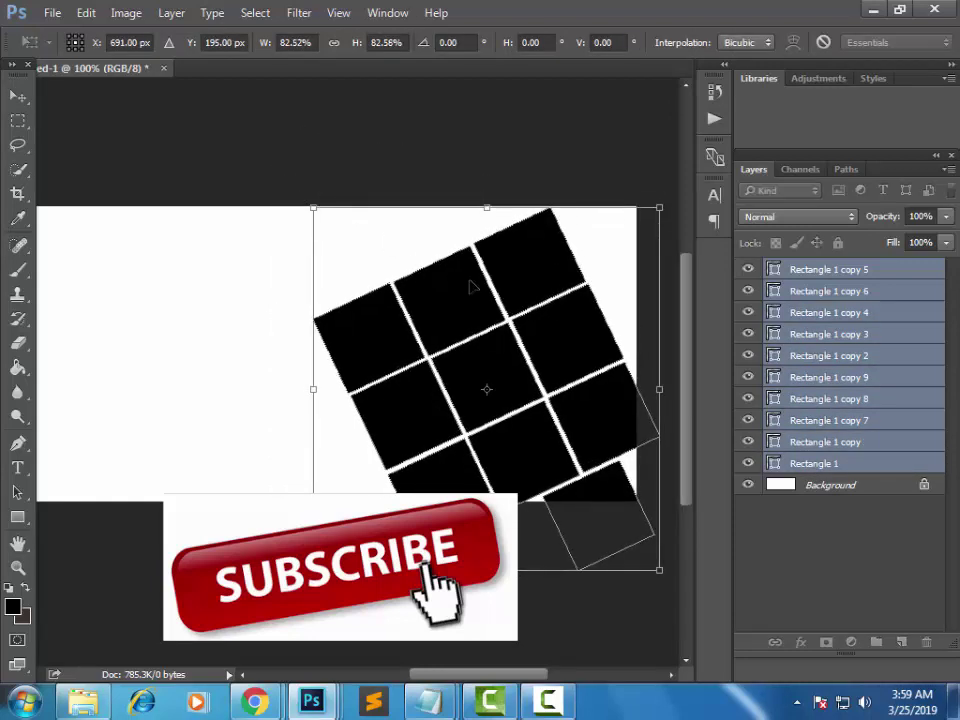
pyautogui.press('Return')
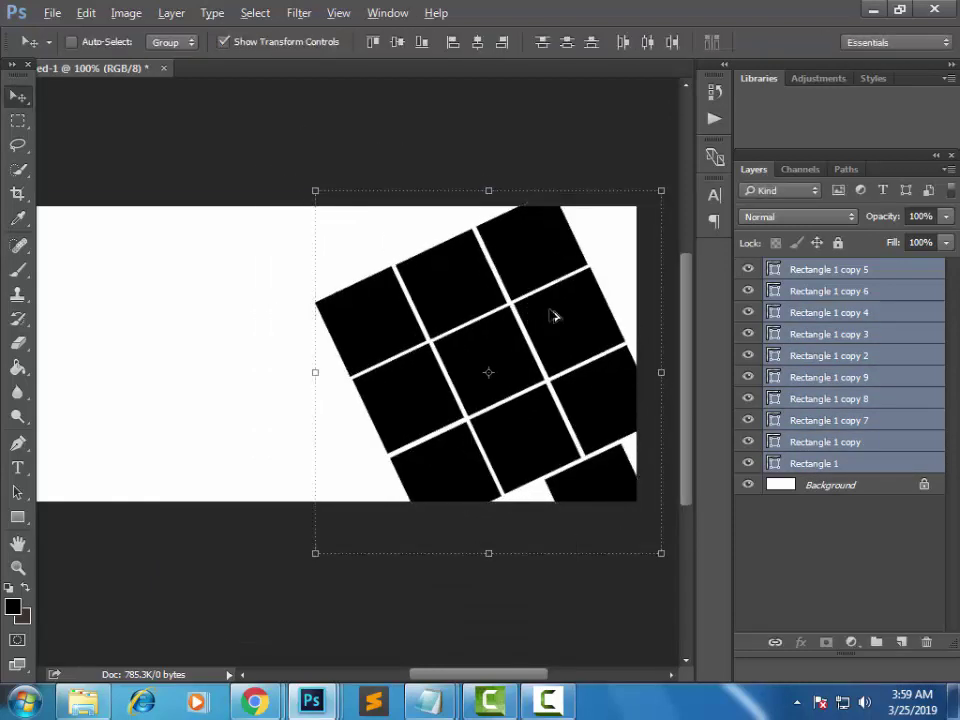
pyautogui.press('ctrl')
pyautogui.keyDown('ctrl'); pyautogui.click(845, 465); pyautogui.keyUp('ctrl')
pyautogui.keyDown('ctrl'); pyautogui.click(833, 465); pyautogui.keyUp('ctrl')
# Step: Toggle each square layer's visibility to identify it, leaving Rectangle 1 copy 6 hidden
pyautogui.click(748, 463)
pyautogui.click(748, 460)
pyautogui.click(748, 437)
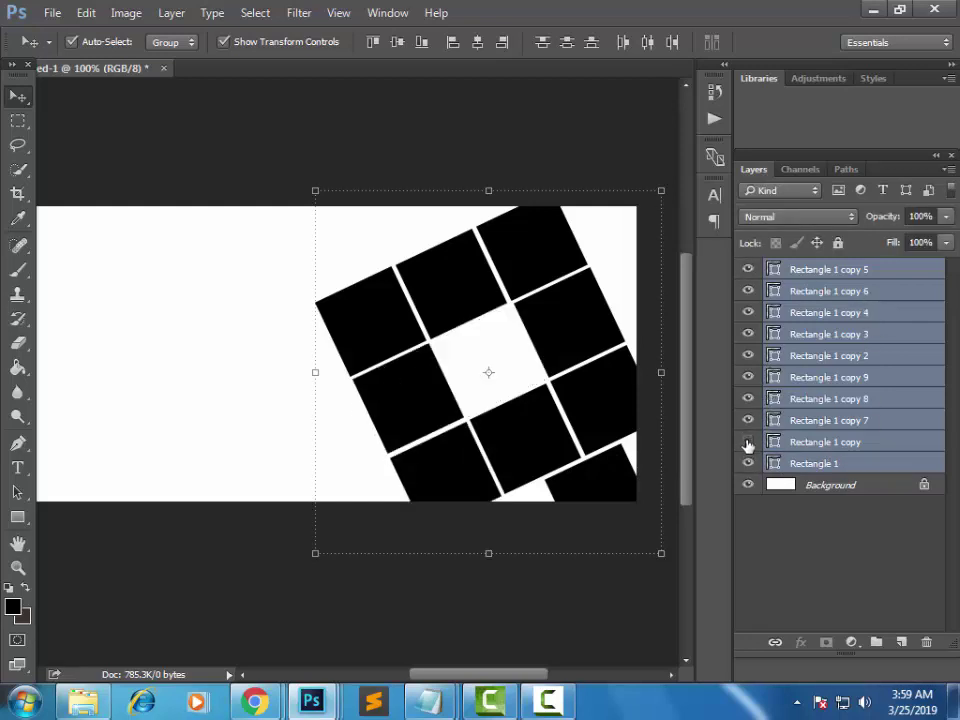
pyautogui.click(748, 441)
pyautogui.click(747, 429)
pyautogui.click(747, 429)
pyautogui.click(750, 398)
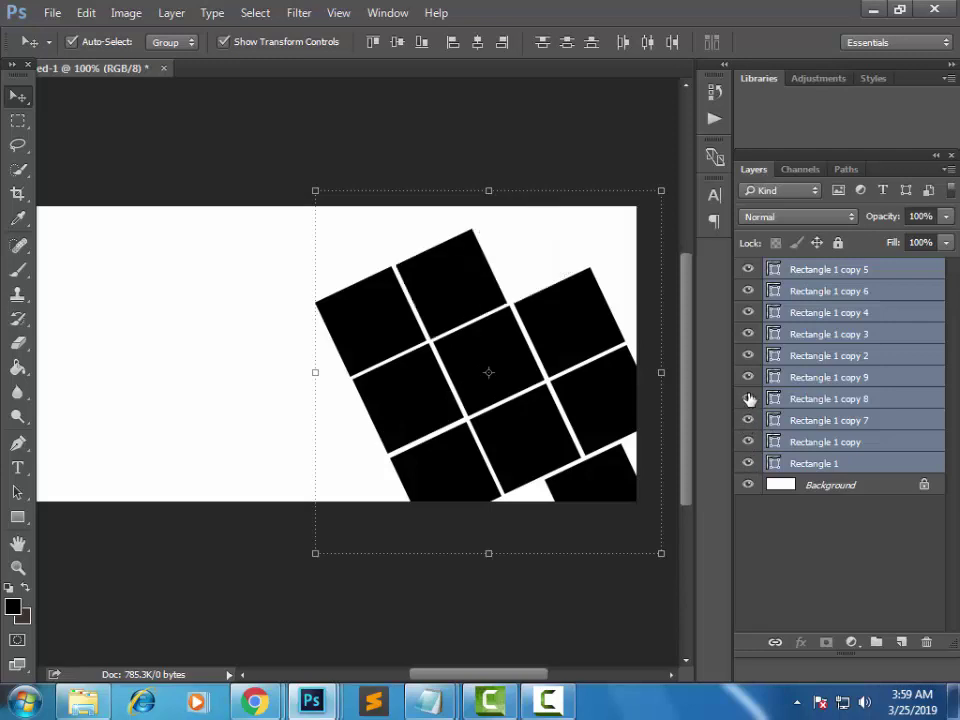
pyautogui.click(749, 398)
pyautogui.click(748, 378)
pyautogui.click(748, 377)
pyautogui.click(748, 356)
pyautogui.click(748, 356)
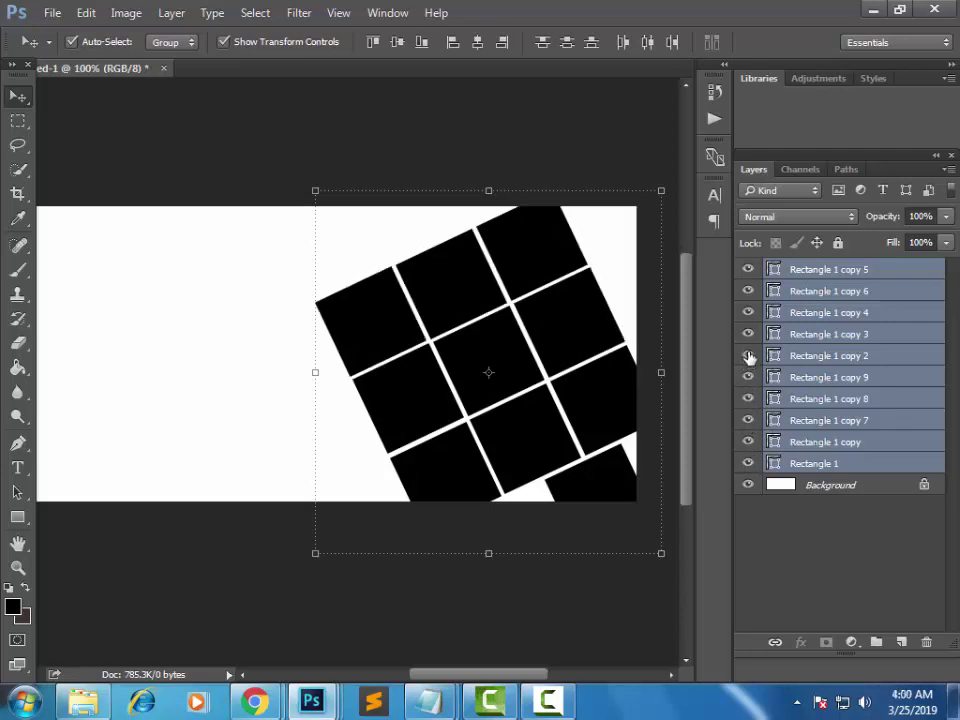
pyautogui.click(749, 334)
pyautogui.click(749, 334)
pyautogui.click(748, 313)
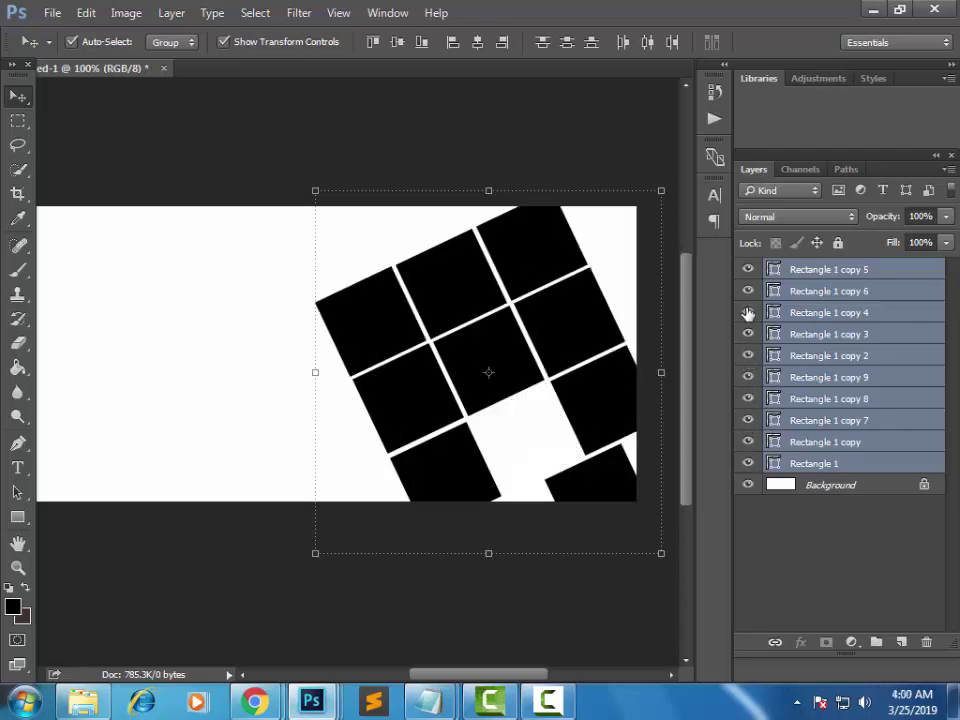
pyautogui.click(748, 313)
pyautogui.click(746, 292)
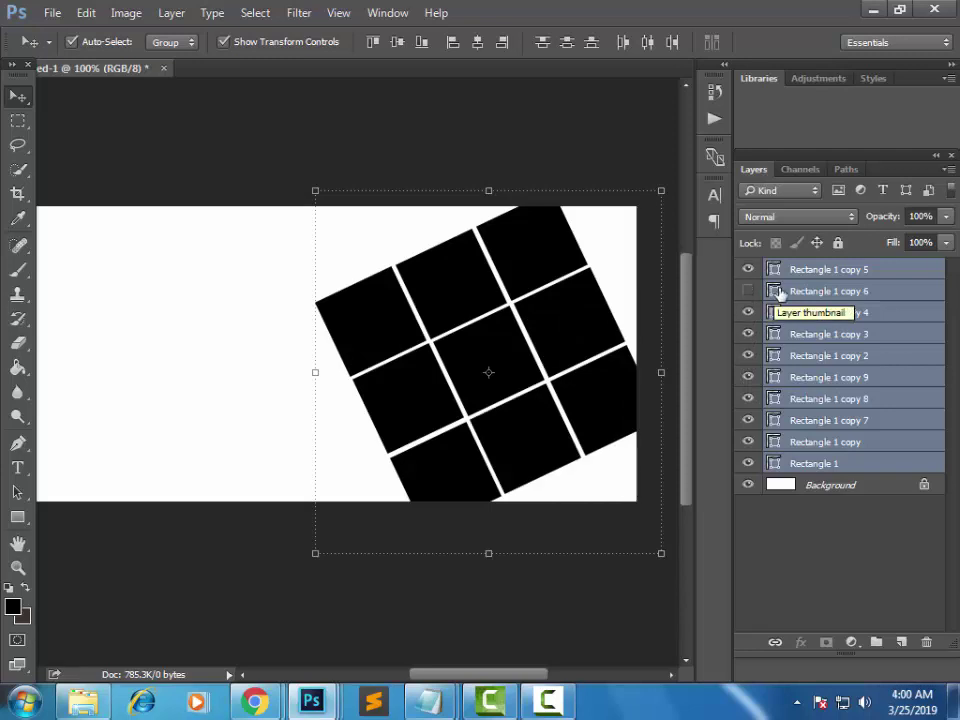
# Step: Scale the grid to about 70% and Alt-drag a copy up-left
pyautogui.click(71, 41)
pyautogui.moveTo(661, 190); pyautogui.dragTo(600, 256)
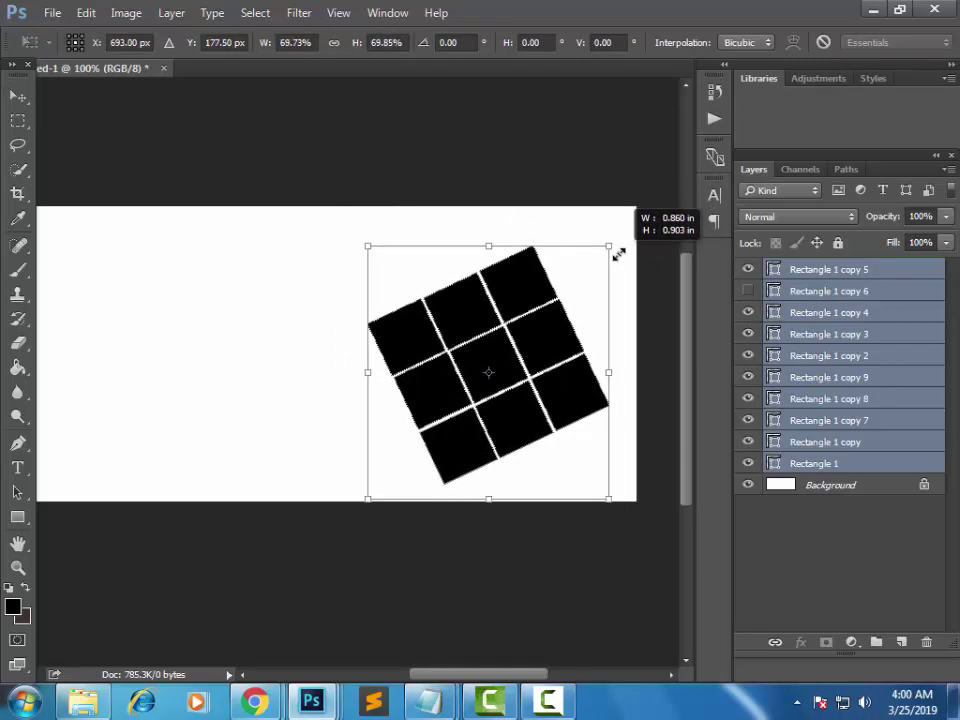
pyautogui.moveTo(600, 256); pyautogui.dragTo(607, 245)
pyautogui.press('Return')
pyautogui.moveTo(546, 337); pyautogui.dragTo(465, 179)
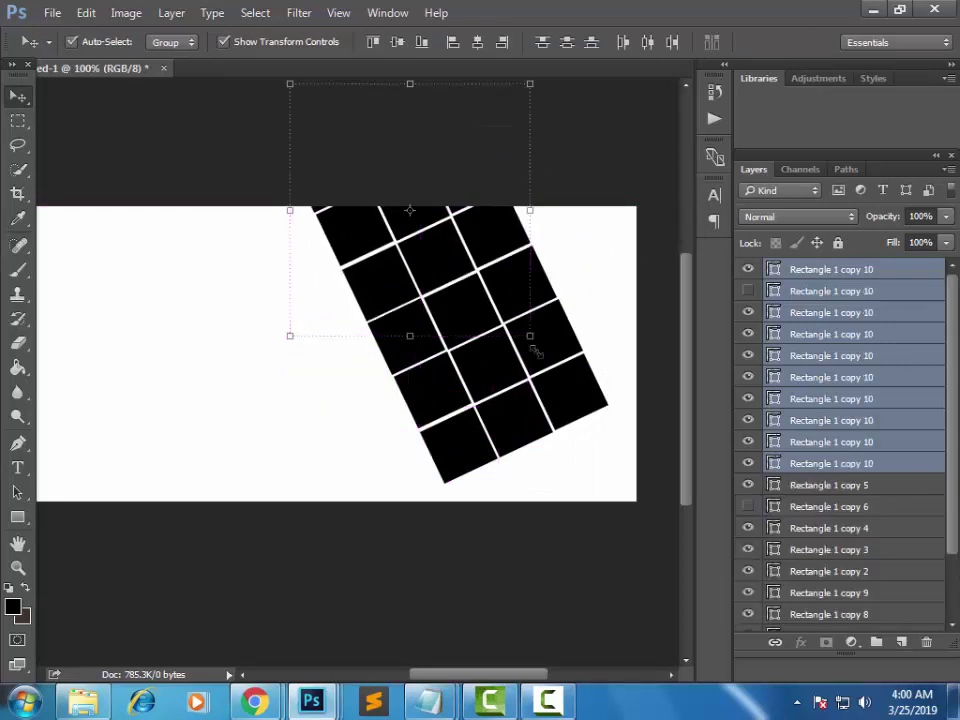
# Step: Hide Background, merge visible squares into one layer, and duplicate it up-right aligned with the grid
pyautogui.hotkey('ctrl', 'shift', 'e')
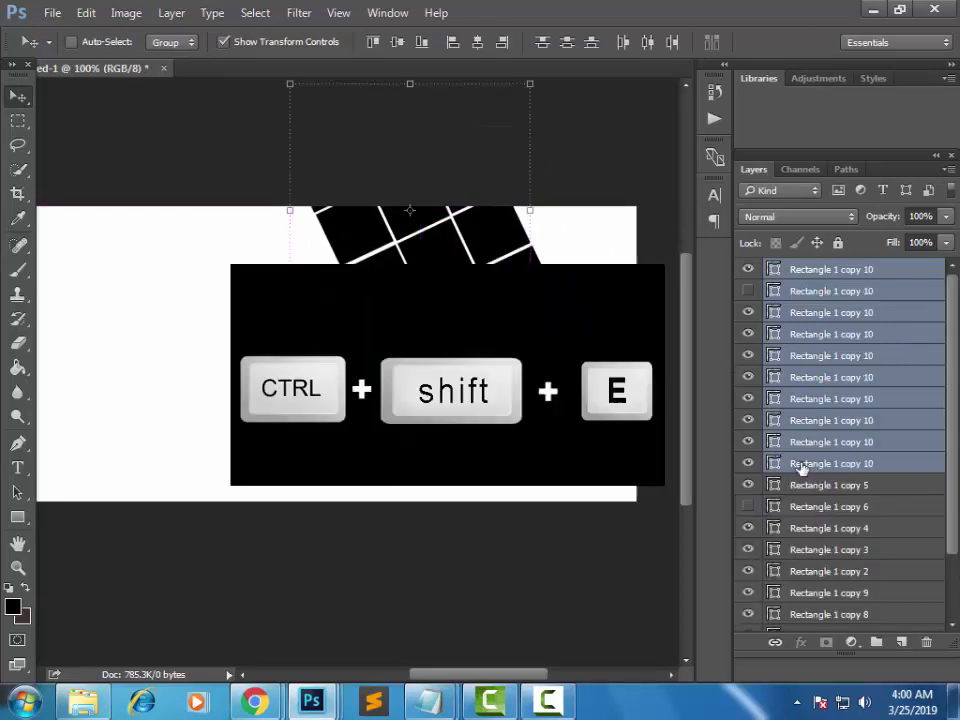
pyautogui.scroll(-2, 812, 557)
pyautogui.click(750, 621)
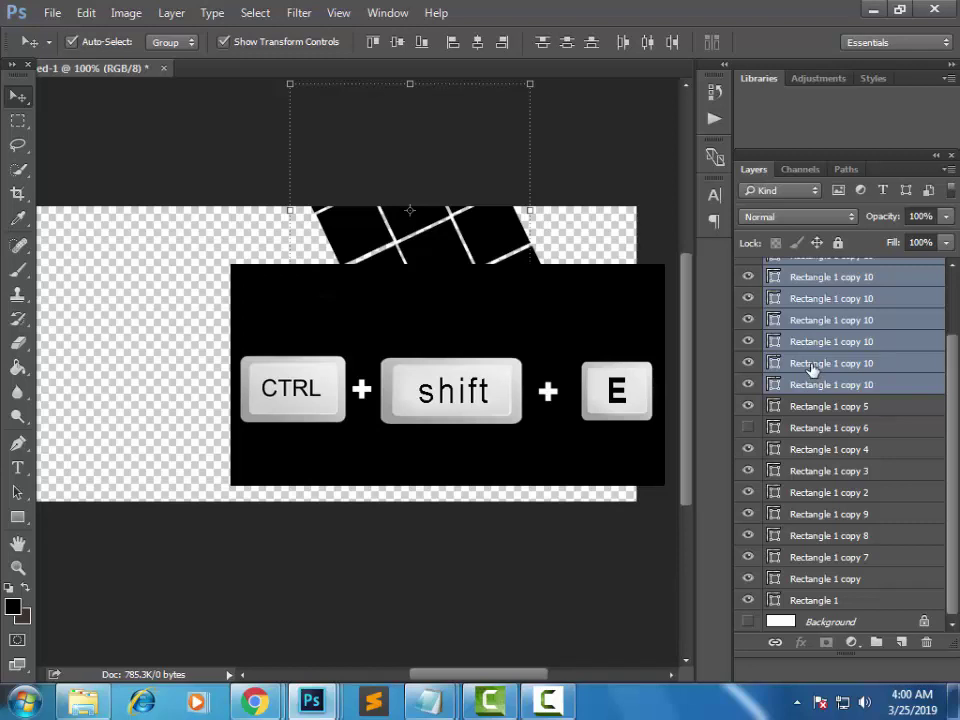
pyautogui.hotkey('ctrl', 'shift', 'e')
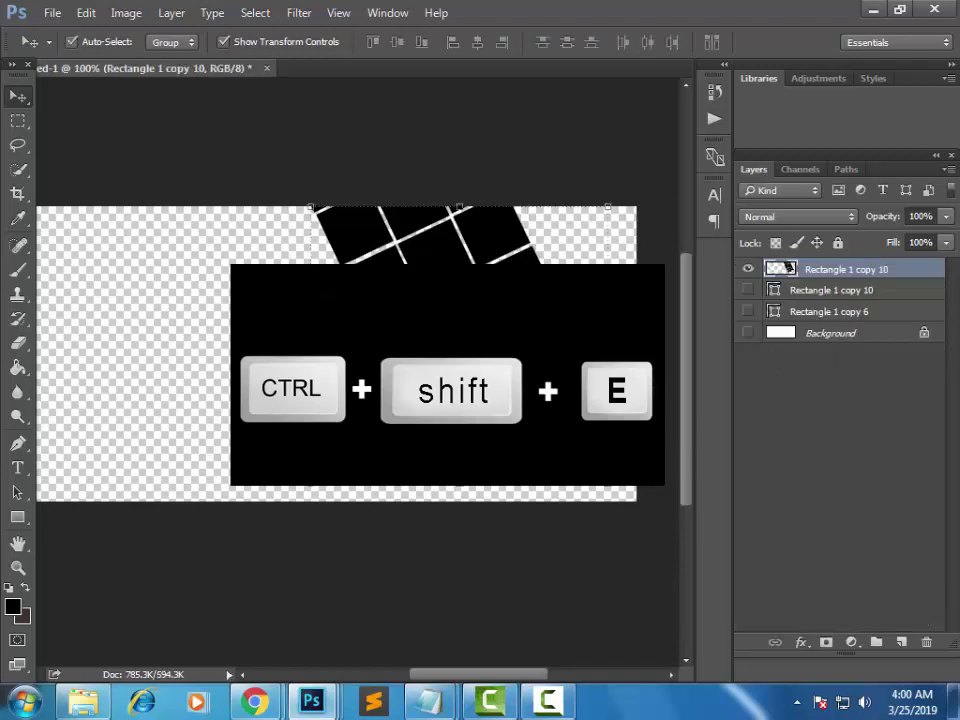
pyautogui.moveTo(505, 300); pyautogui.dragTo(510, 271)
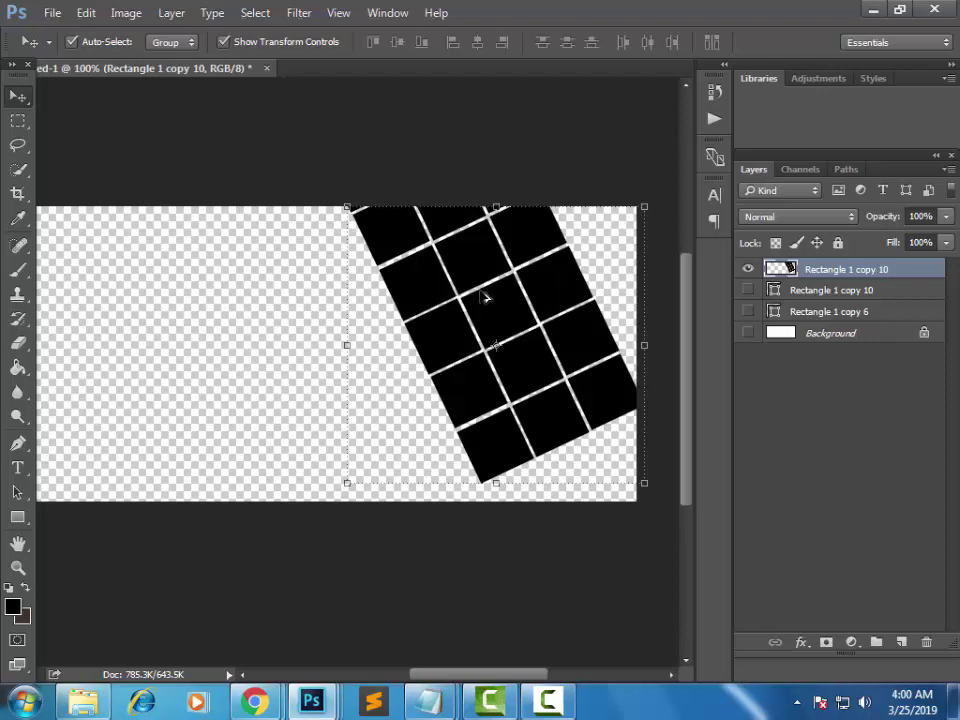
pyautogui.moveTo(485, 297); pyautogui.dragTo(640, 225)
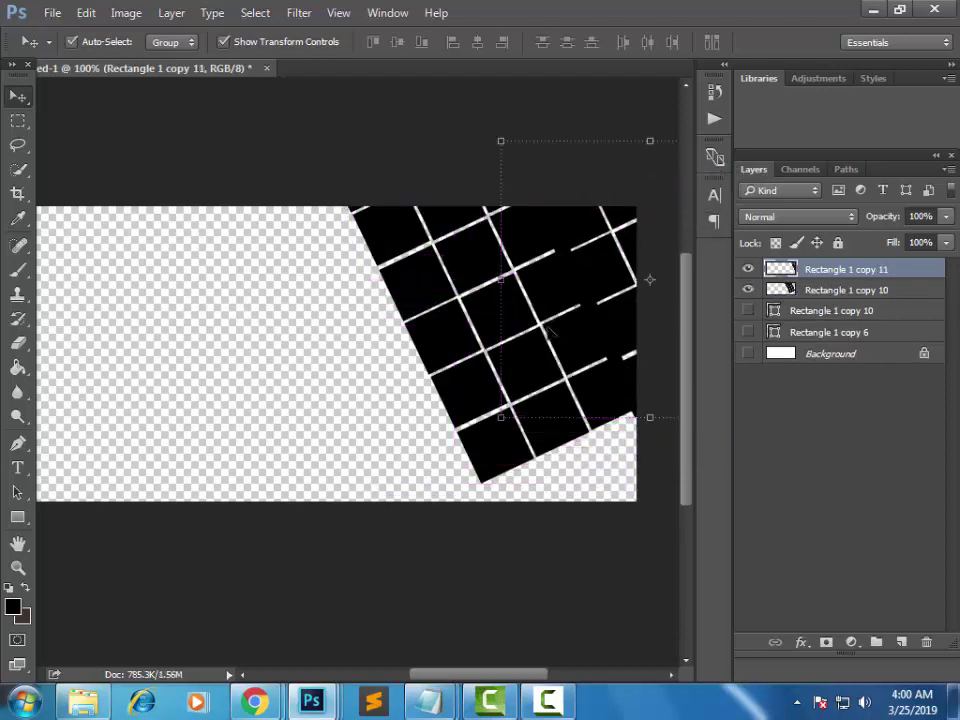
pyautogui.moveTo(593, 308); pyautogui.dragTo(605, 290)
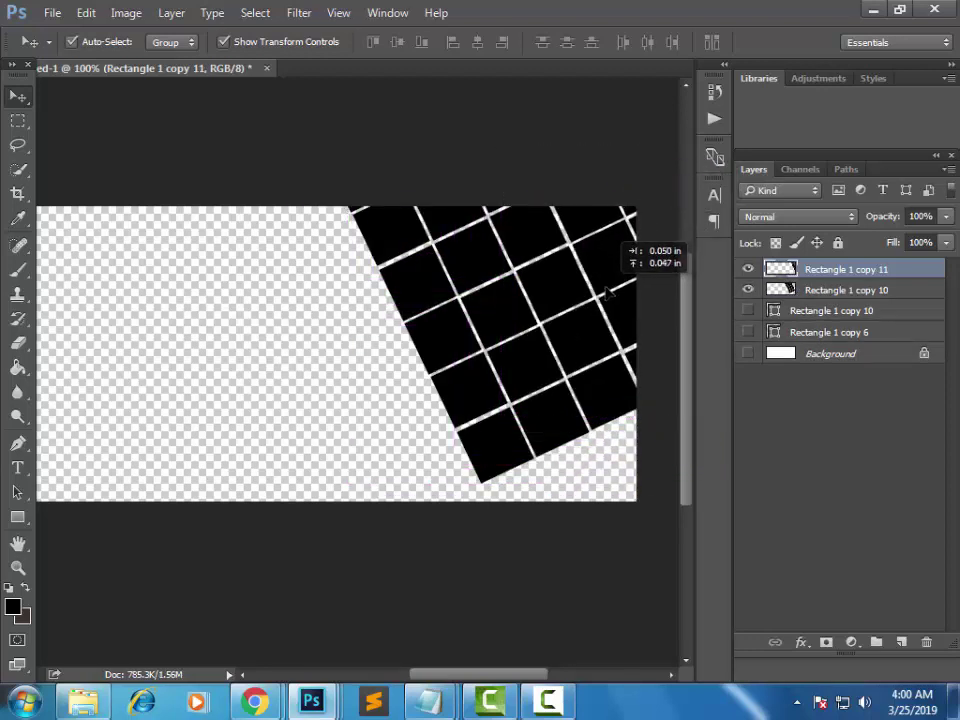
# Step: Duplicate the grid, rotate the copy 90° counter-clockwise, and place it in the lower-right corner
pyautogui.click(470, 340)
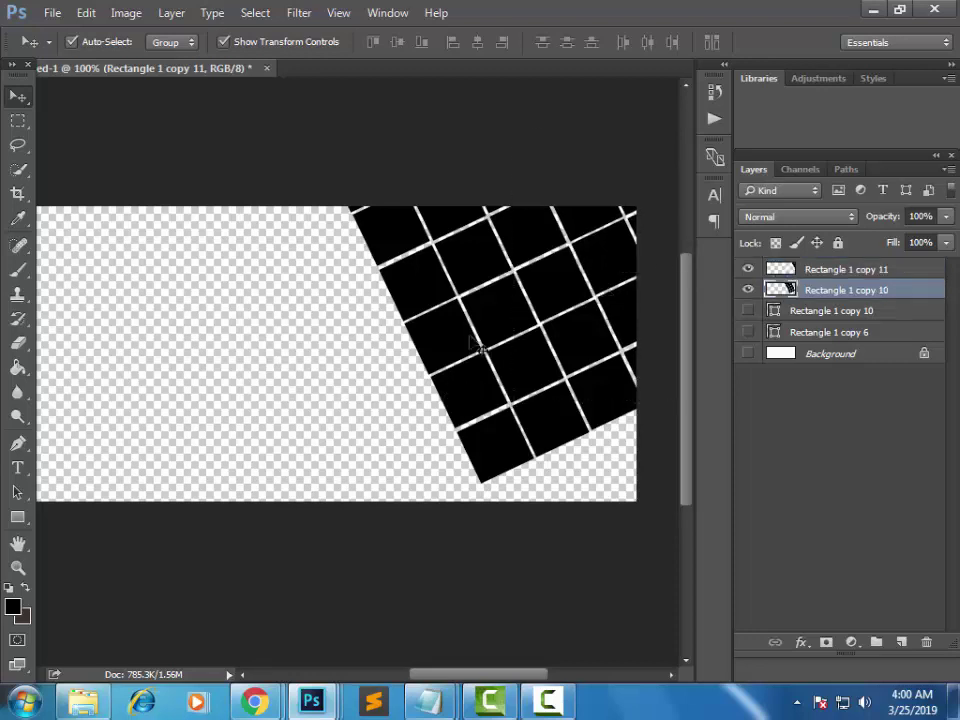
pyautogui.moveTo(463, 275); pyautogui.dragTo(547, 398)
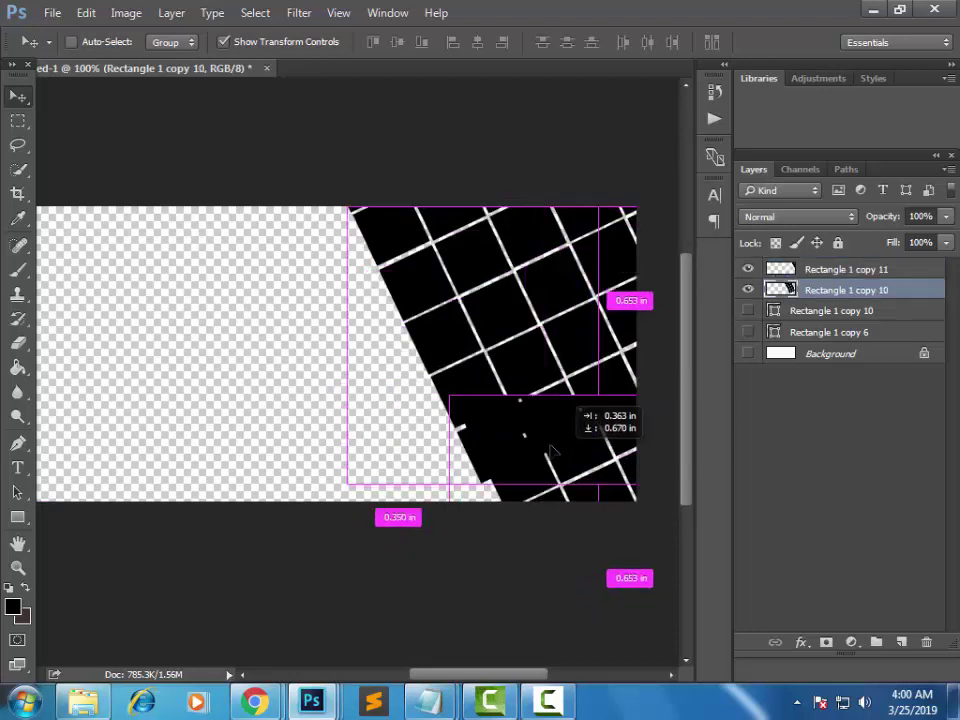
pyautogui.hotkey('ctrl', 't')
pyautogui.rightClick(550, 410)
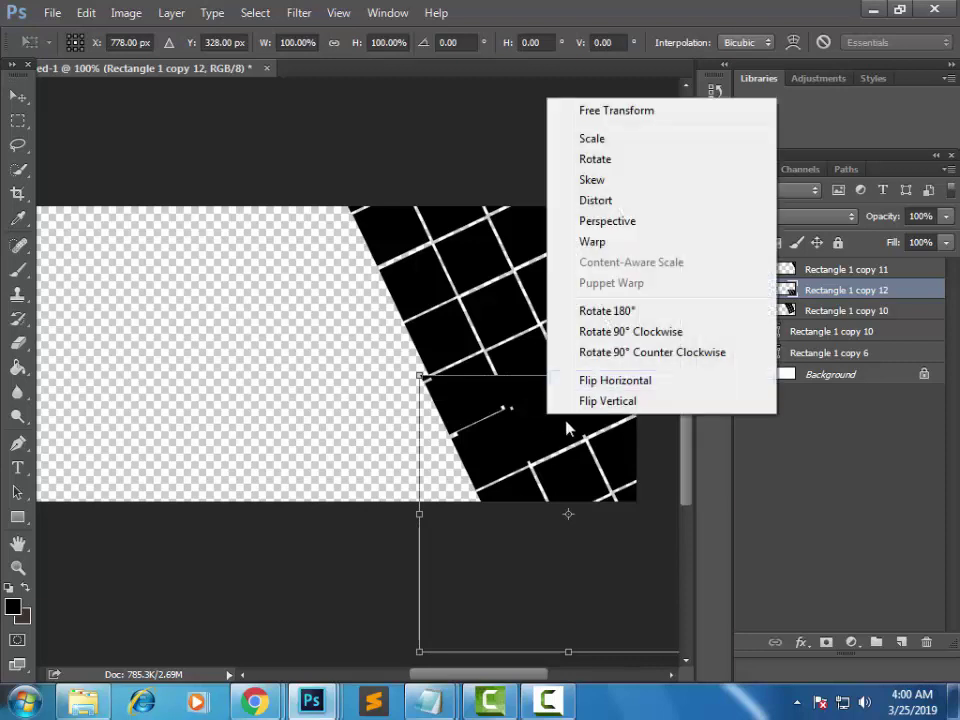
pyautogui.click(600, 355)
pyautogui.click(585, 313)
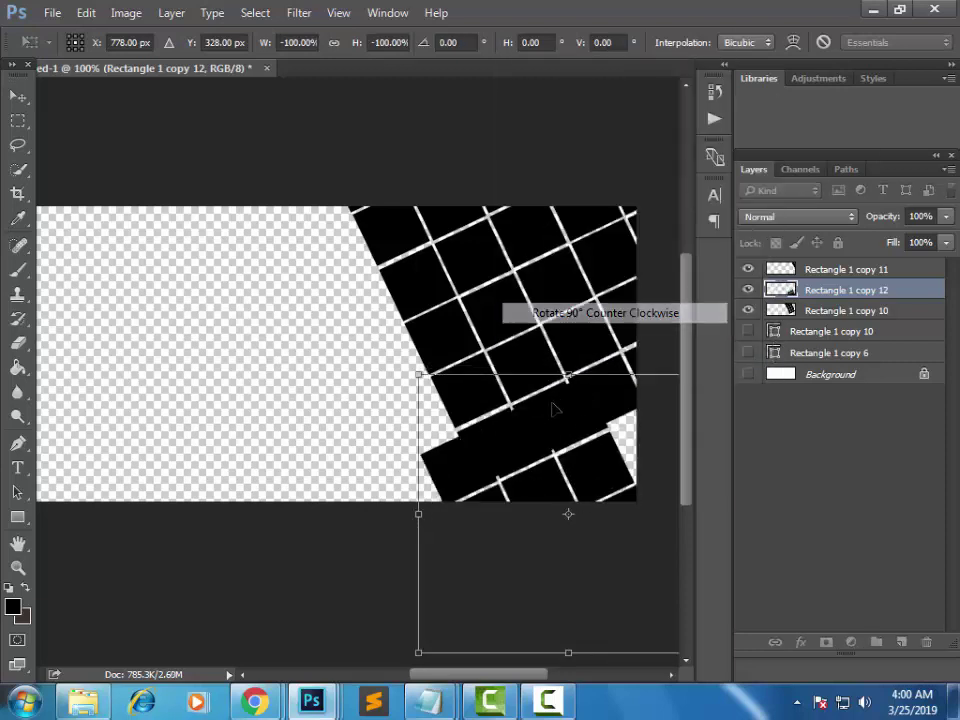
pyautogui.moveTo(575, 405)
pyautogui.mouseDown()
pyautogui.moveTo(638, 470)
pyautogui.moveTo(643, 450)
pyautogui.moveTo(619, 454)
pyautogui.mouseUp()
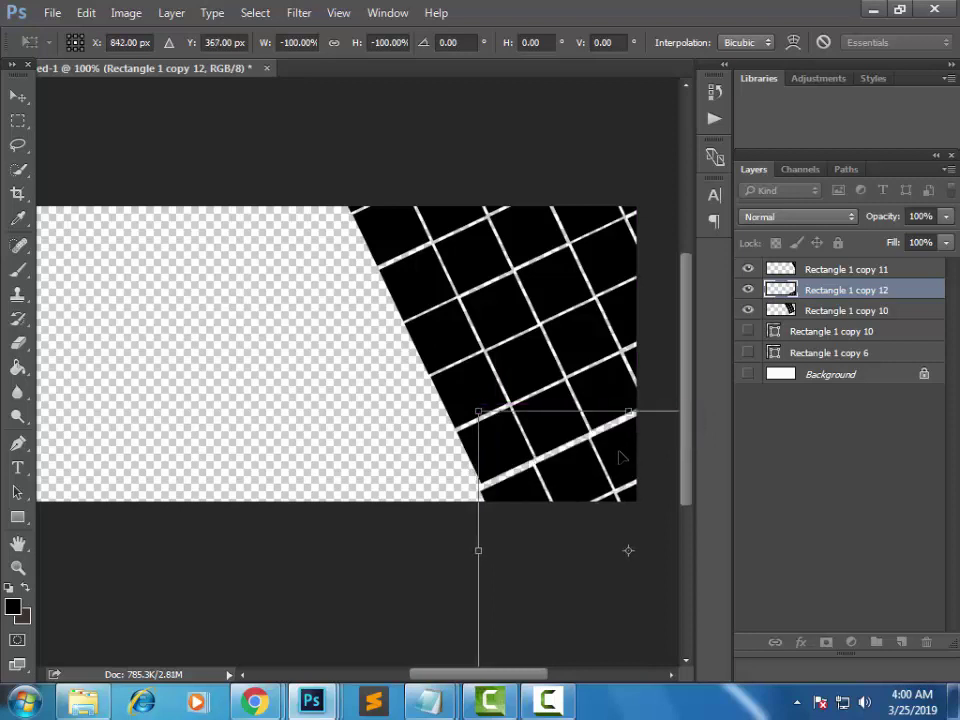
pyautogui.press('Return')
# Step: Show the white Background again and zoom out to 66.7% to view the whole cover
pyautogui.click(748, 374)
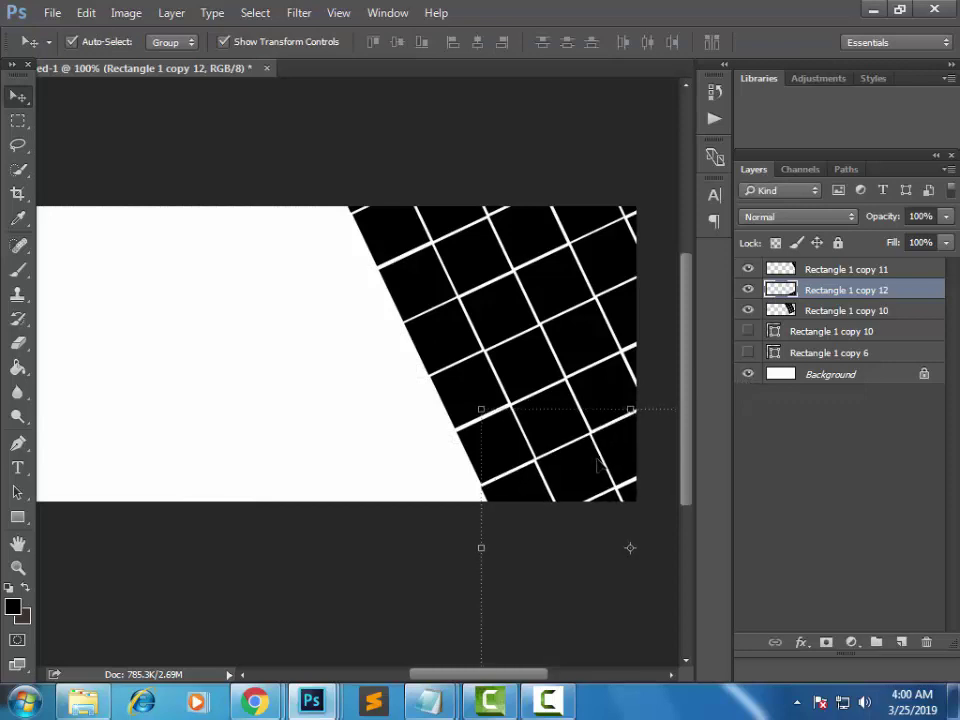
pyautogui.hotkey('ctrl', '-')
pyautogui.hotkey('ctrl', '+')
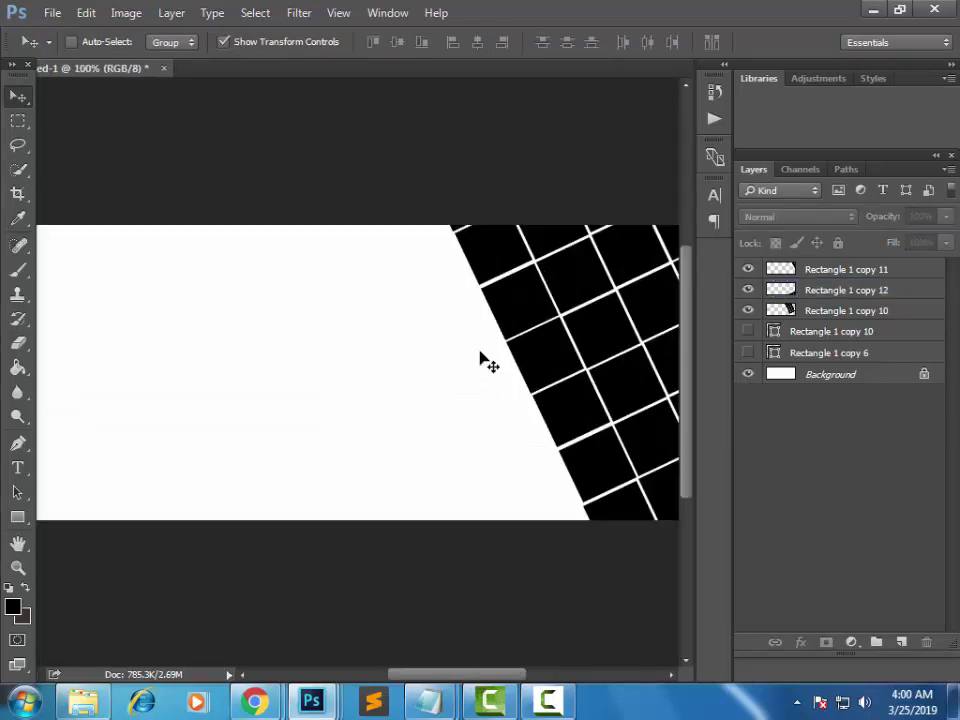
pyautogui.click(548, 357)
pyautogui.hotkey('ctrl', '-')
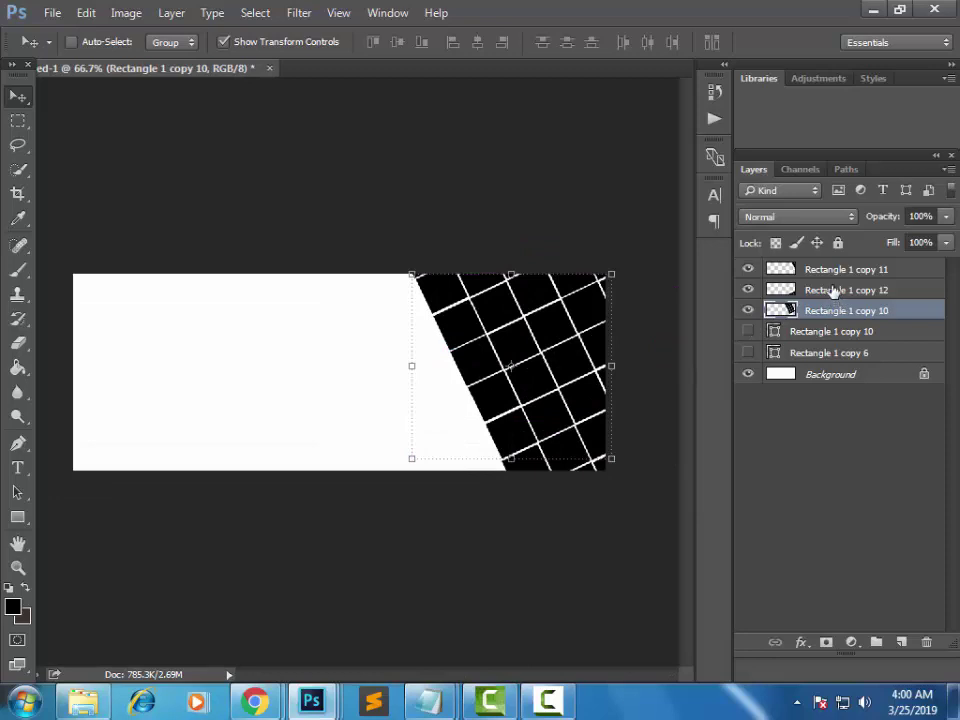
# Step: Rotate the three grid layers together to about 60° and scale to 126%, flush to the top corner
pyautogui.keyDown('ctrl'); pyautogui.click(833, 290); pyautogui.keyUp('ctrl')
pyautogui.keyDown('ctrl'); pyautogui.click(831, 270); pyautogui.keyUp('ctrl')
pyautogui.hotkey('ctrl', 't')
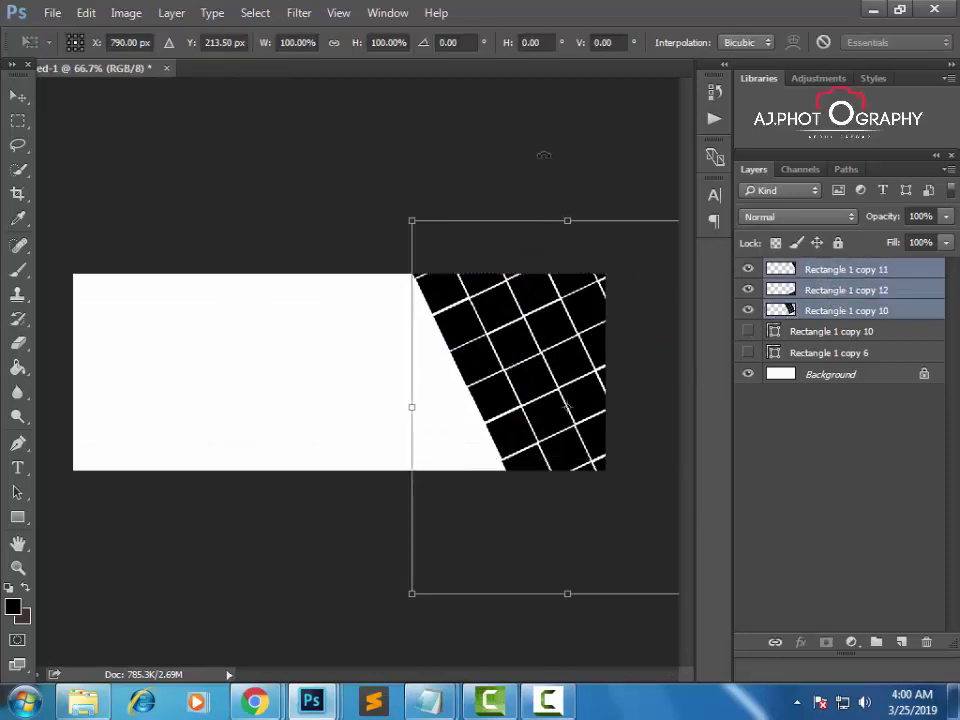
pyautogui.moveTo(543, 155); pyautogui.dragTo(682, 285)
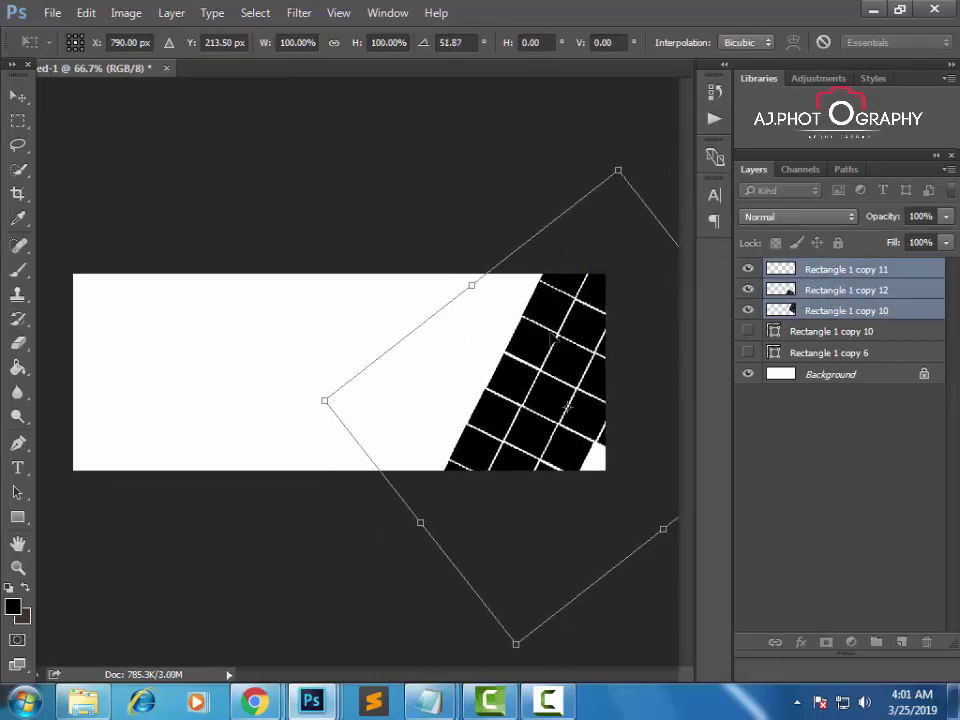
pyautogui.moveTo(567, 406); pyautogui.dragTo(532, 437)
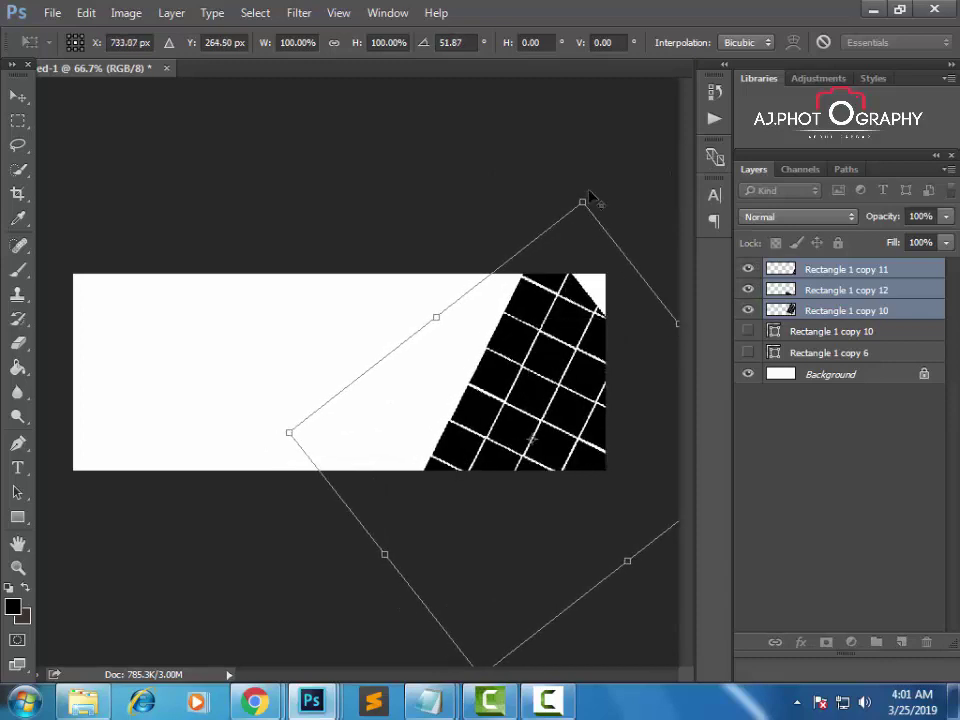
pyautogui.moveTo(597, 194); pyautogui.dragTo(649, 171)
pyautogui.moveTo(547, 306); pyautogui.dragTo(510, 299)
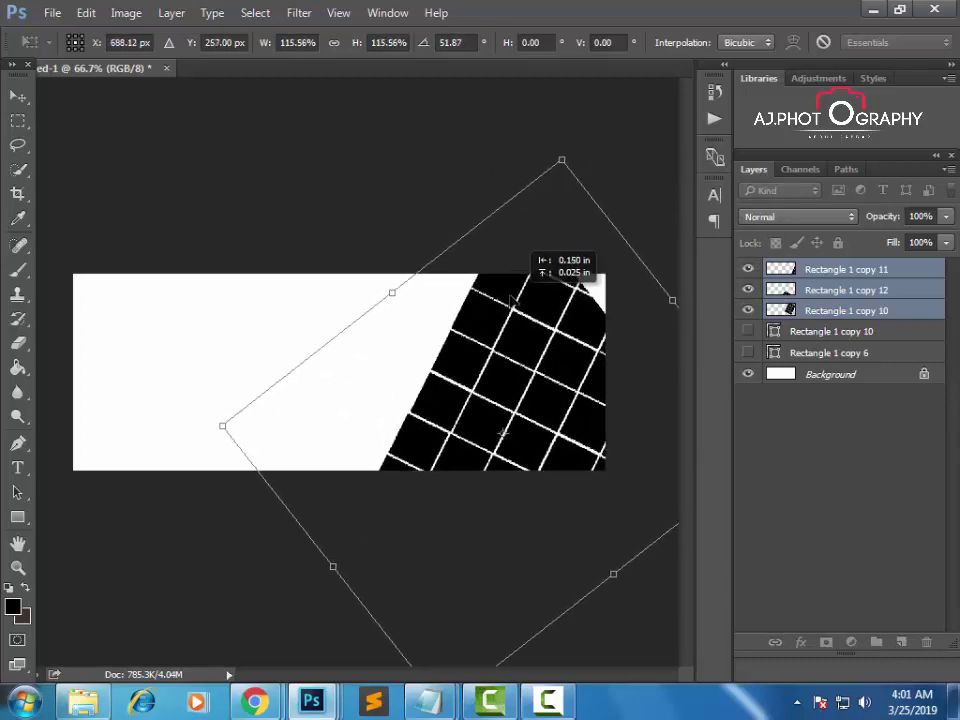
pyautogui.moveTo(528, 344); pyautogui.dragTo(530, 334)
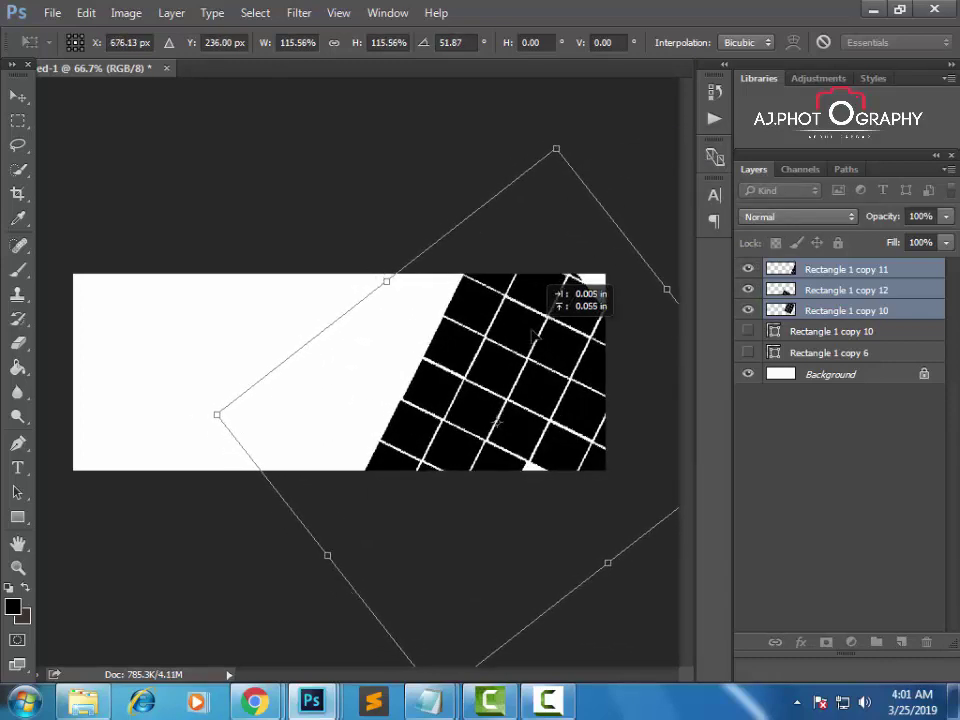
pyautogui.moveTo(470, 181); pyautogui.dragTo(536, 189)
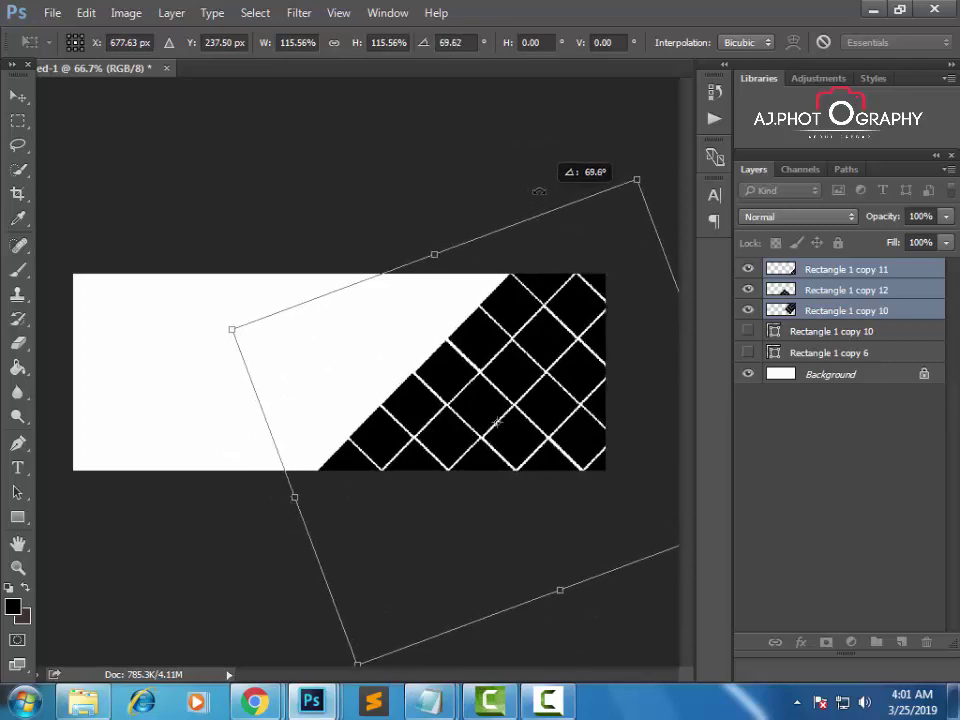
pyautogui.moveTo(634, 170)
pyautogui.mouseDown()
pyautogui.moveTo(664, 152)
pyautogui.moveTo(654, 166)
pyautogui.moveTo(665, 146)
pyautogui.moveTo(662, 160)
pyautogui.mouseUp()
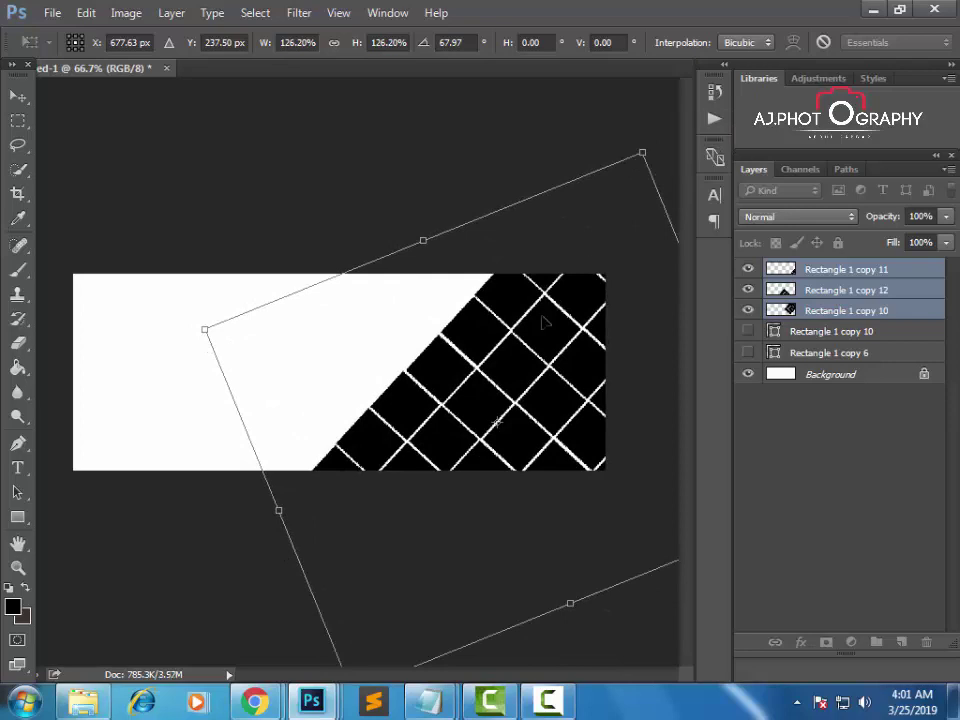
pyautogui.press('Return')
pyautogui.moveTo(531, 348); pyautogui.dragTo(523, 342)
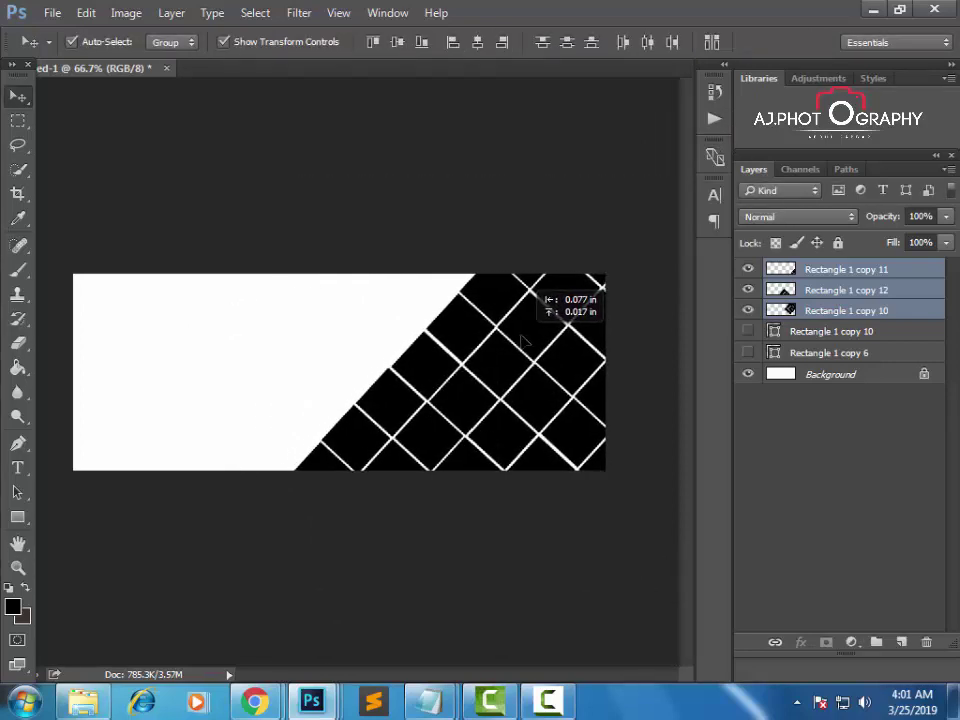
pyautogui.hotkey('ctrl', '+')
pyautogui.hotkey('ctrl', '+')
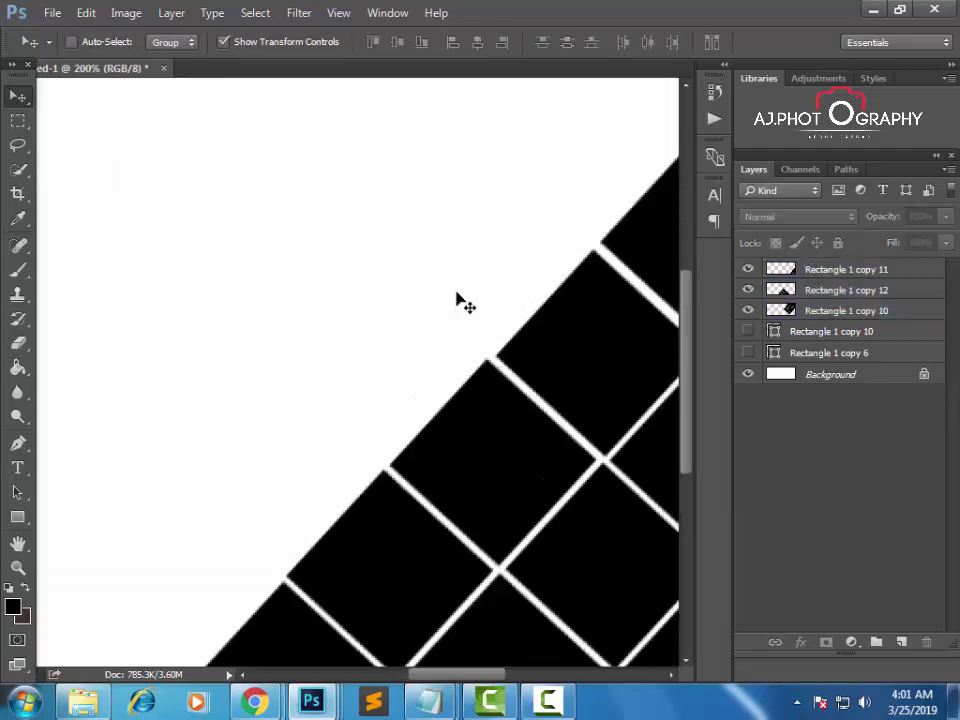
pyautogui.hotkey('ctrl', '-')
pyautogui.hotkey('ctrl', '-')
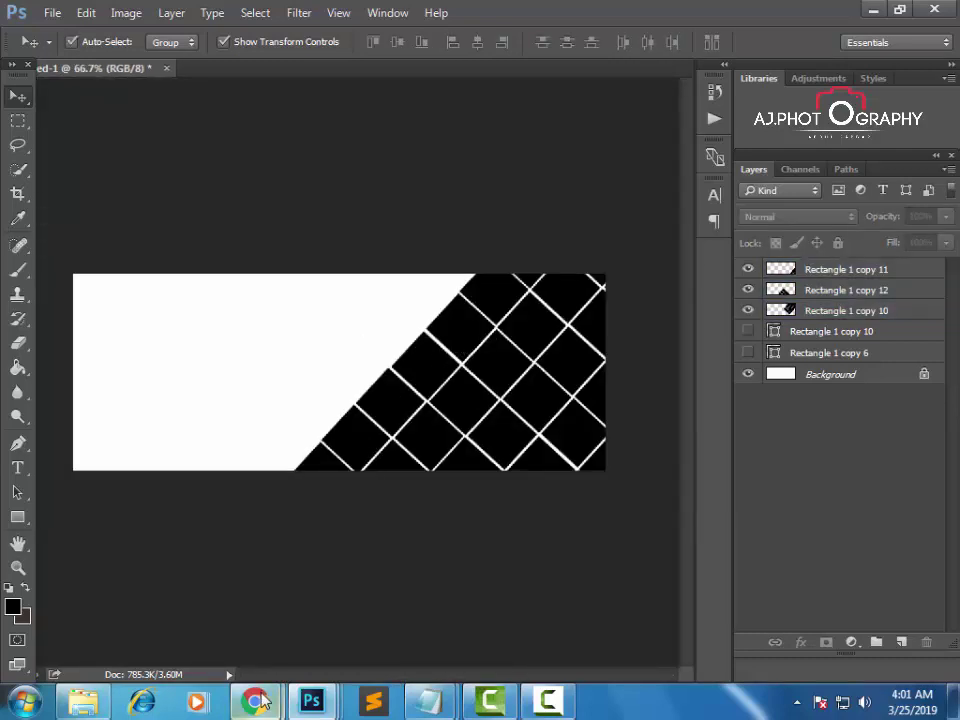
# Step: Copy the Facebook cover photo from the browser and return to Photoshop
pyautogui.moveTo(255, 701)
pyautogui.click(321, 626)
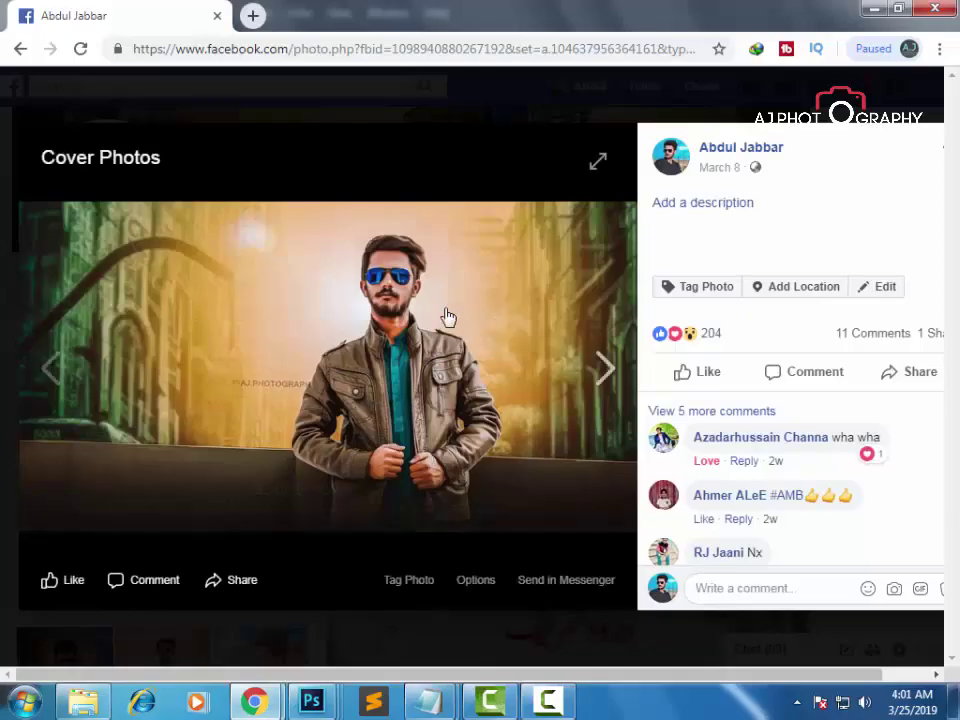
pyautogui.rightClick(465, 264)
pyautogui.rightClick(469, 265)
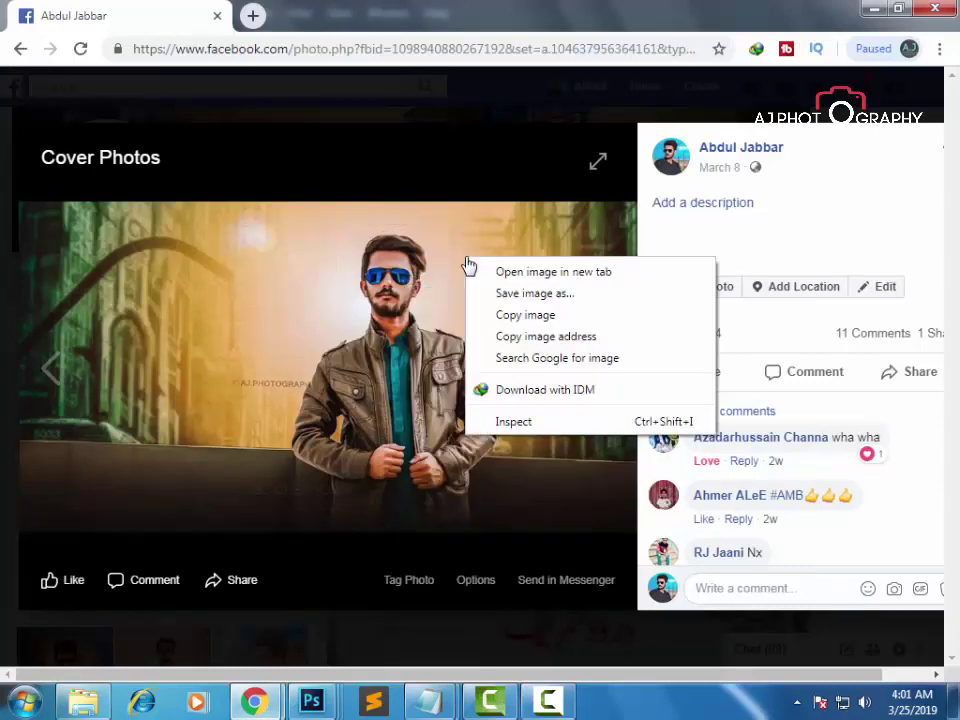
pyautogui.click(508, 316)
pyautogui.moveTo(311, 701)
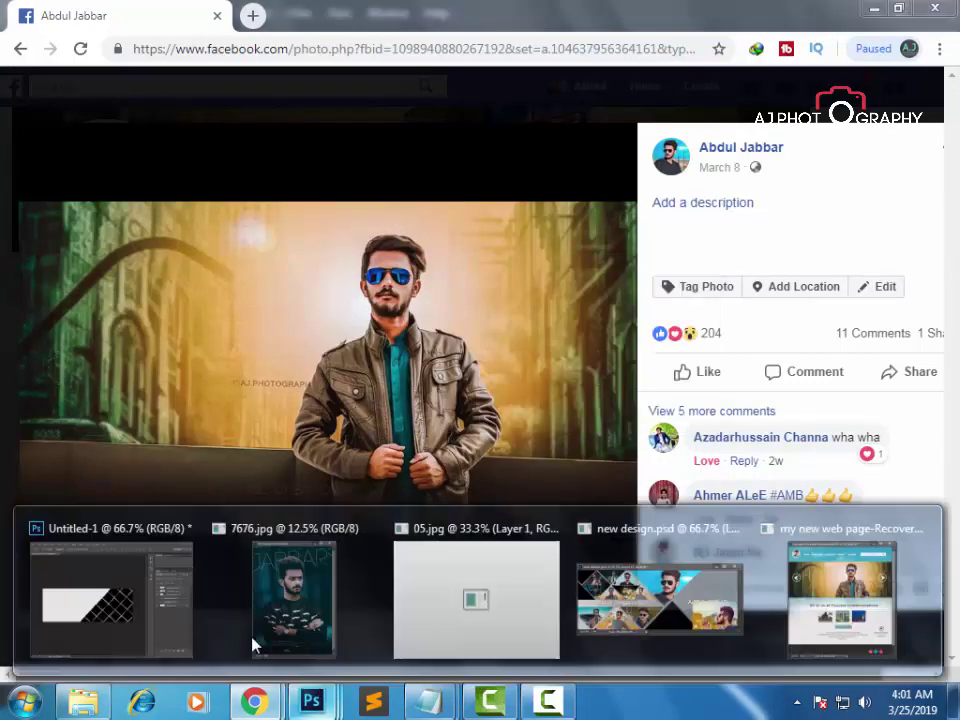
pyautogui.click(137, 608)
# Step: Merge the three diagonal grid layers into a single Rectangle 1 copy 11 layer
pyautogui.click(418, 376)
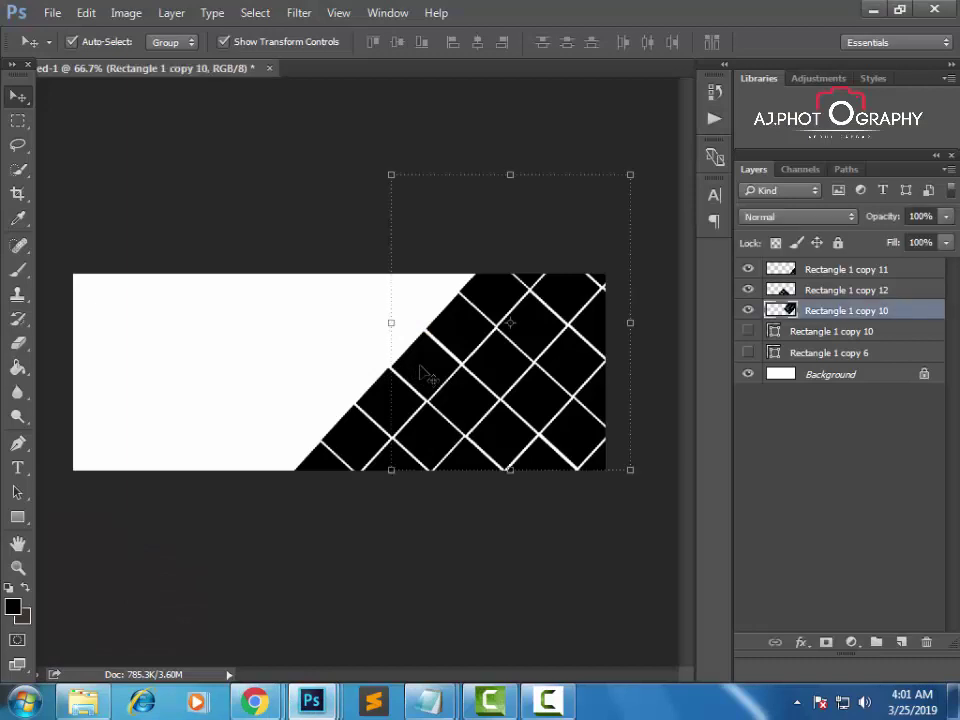
pyautogui.keyDown('shift'); pyautogui.click(840, 269); pyautogui.keyUp('shift')
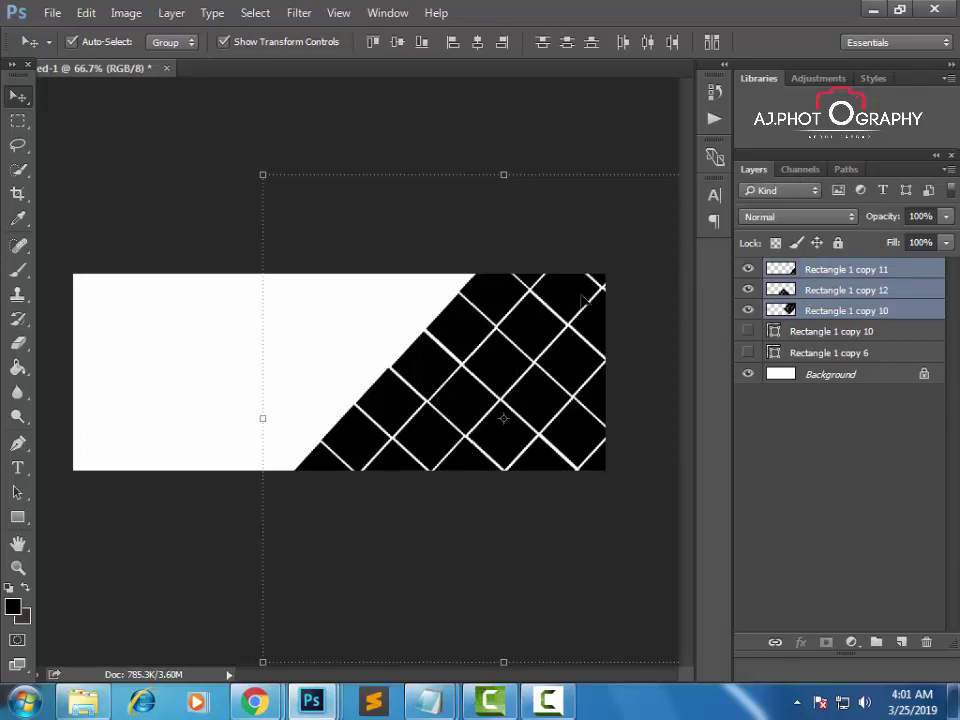
pyautogui.press('ctrl')
pyautogui.hotkey('ctrl', 'e')
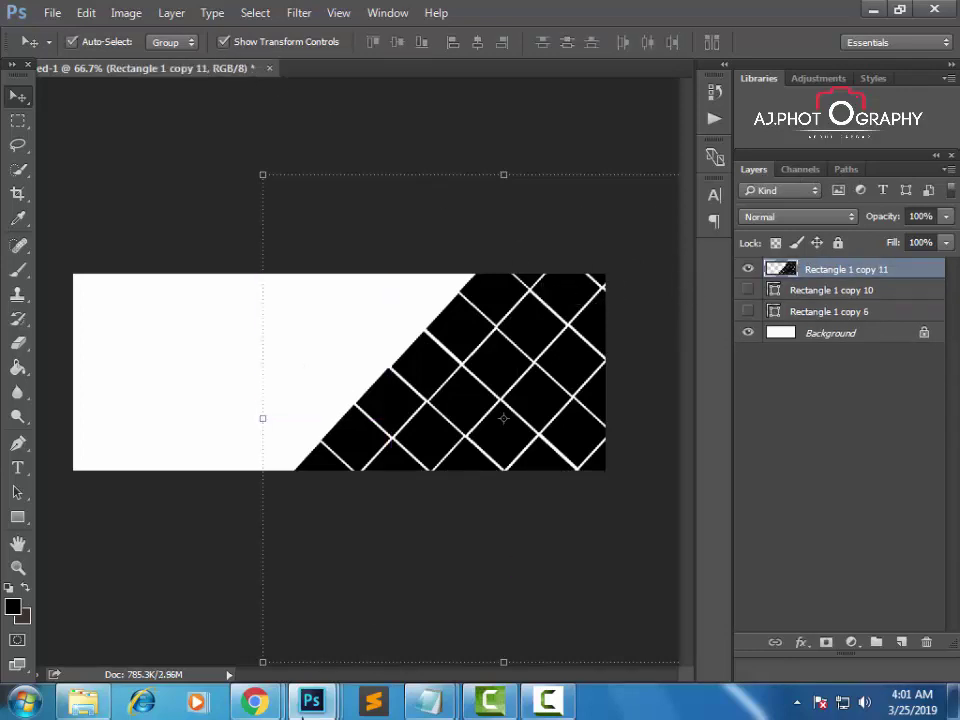
# Step: Copy the cover photo again from the Facebook page and return to Photoshop
pyautogui.click(343, 600)
pyautogui.rightClick(358, 320)
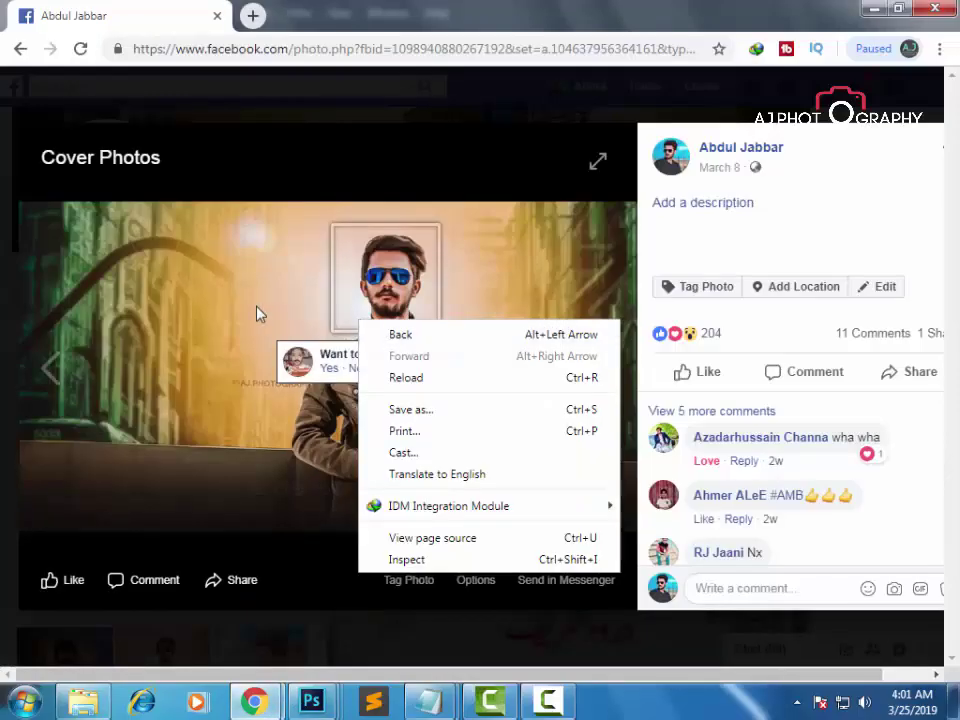
pyautogui.rightClick(257, 306)
pyautogui.click(360, 362)
pyautogui.moveTo(311, 702)
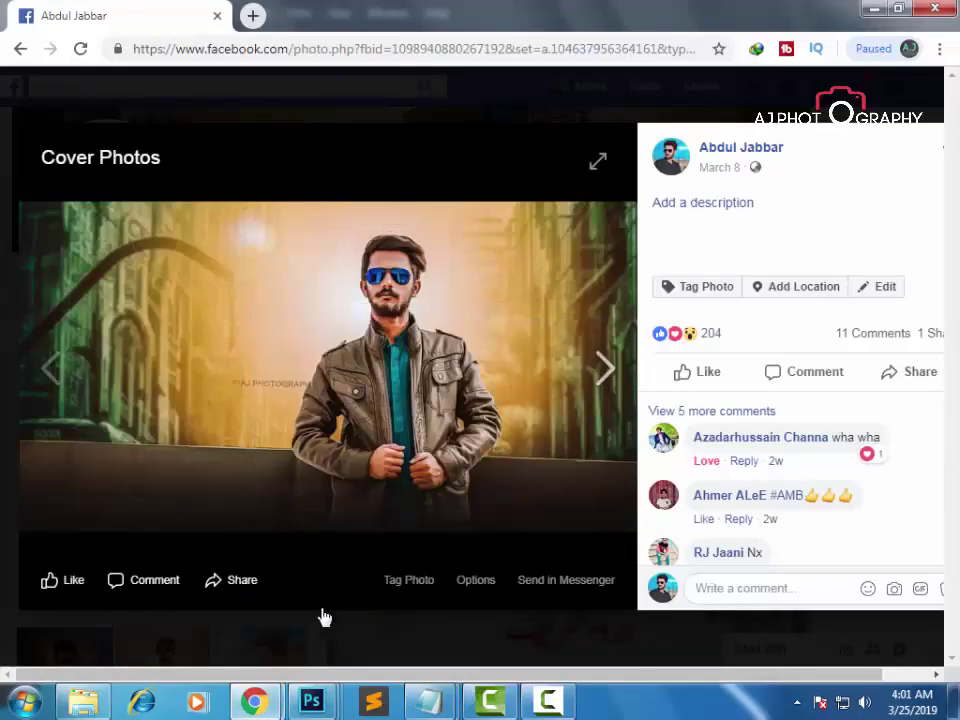
pyautogui.click(111, 590)
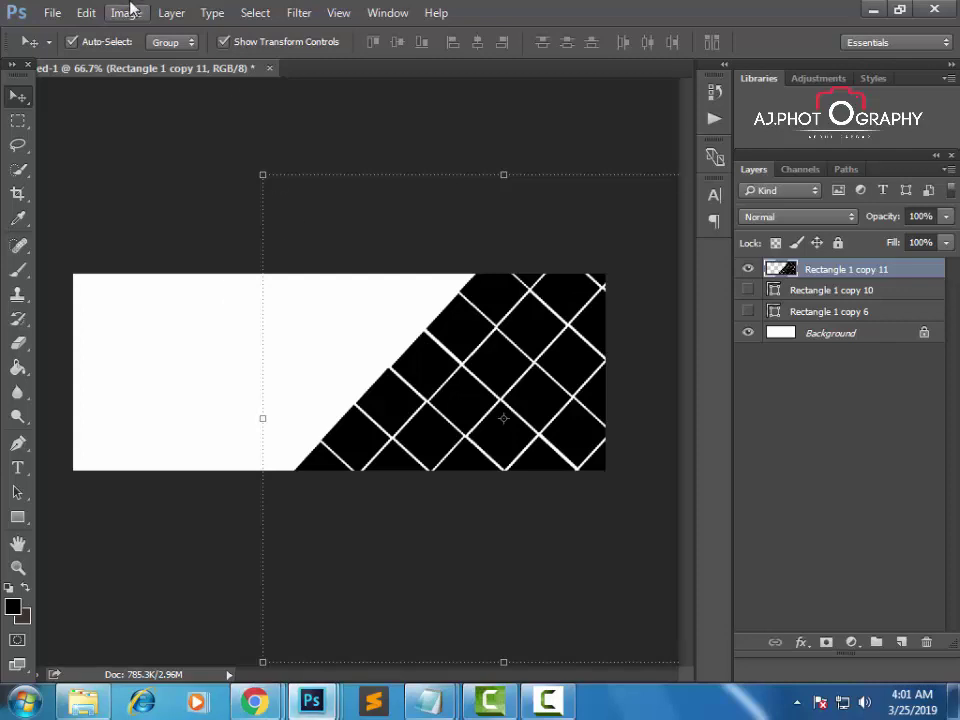
# Step: Paste the cover photo as Layer 1 and clip it to the diagonal grid shape
pyautogui.click(90, 13)
pyautogui.click(137, 154)
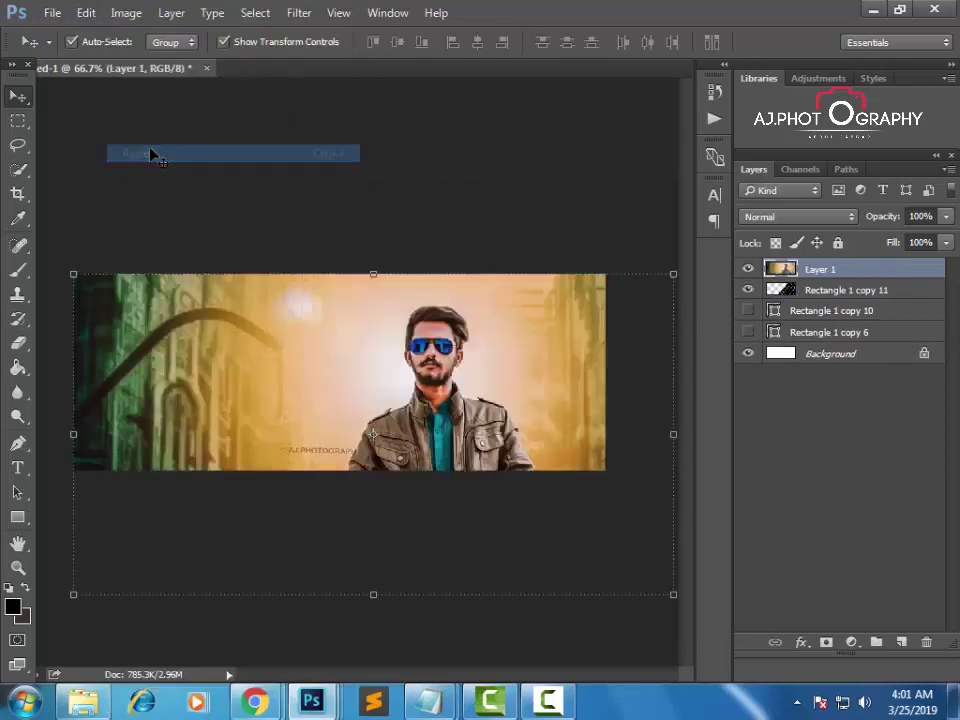
pyautogui.rightClick(874, 271)
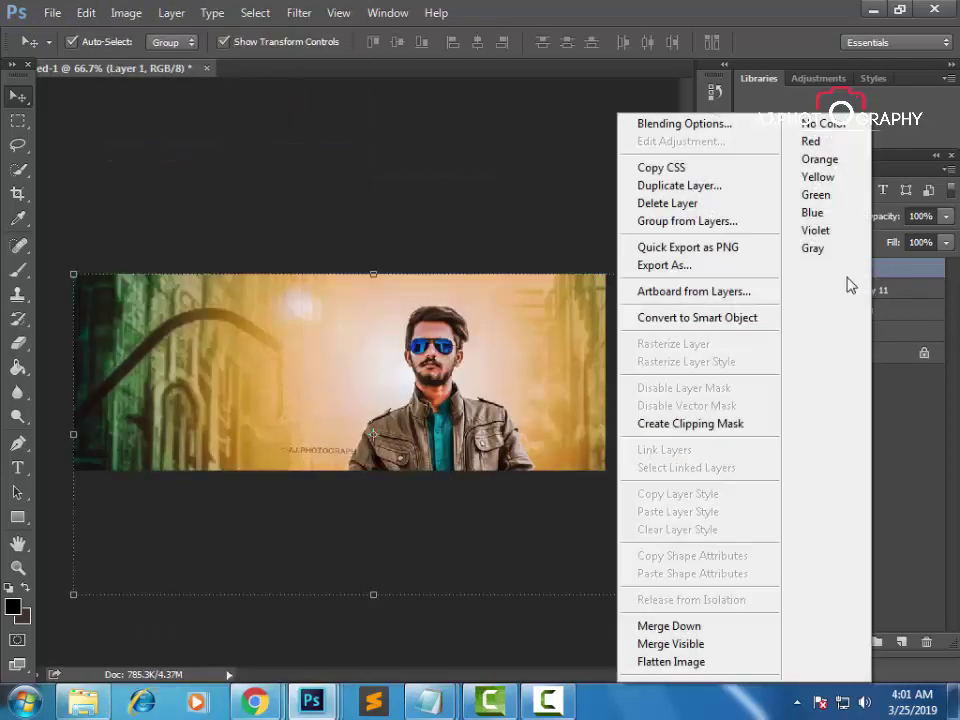
pyautogui.click(739, 428)
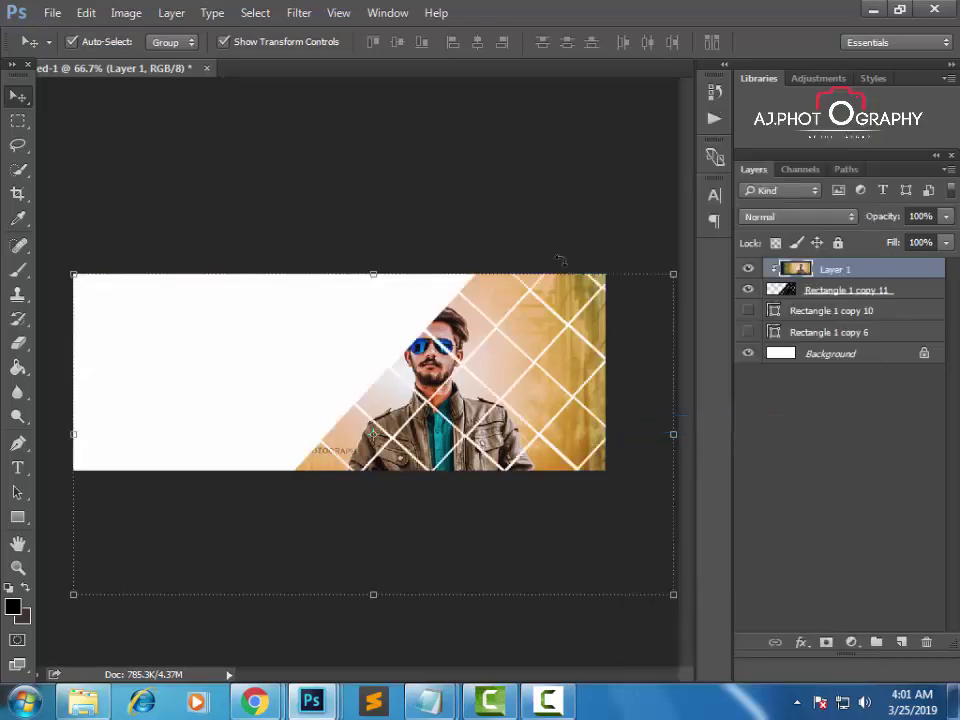
# Step: Shift the photo right and up inside the grid, then unlock Background into Layer 0
pyautogui.hotkey('ctrl', 't')
pyautogui.moveTo(540, 336)
pyautogui.mouseDown()
pyautogui.moveTo(600, 320)
pyautogui.moveTo(592, 320)
pyautogui.mouseUp()
pyautogui.press('Return')
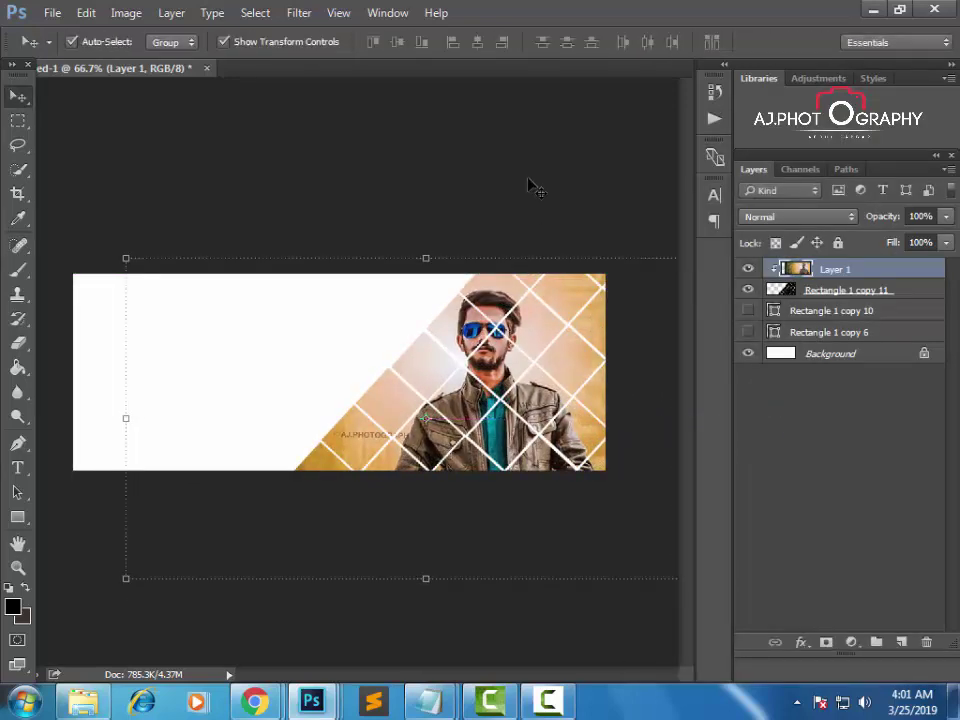
pyautogui.hotkey('ctrl', '+')
pyautogui.hotkey('ctrl', '+')
pyautogui.hotkey('ctrl', '0')
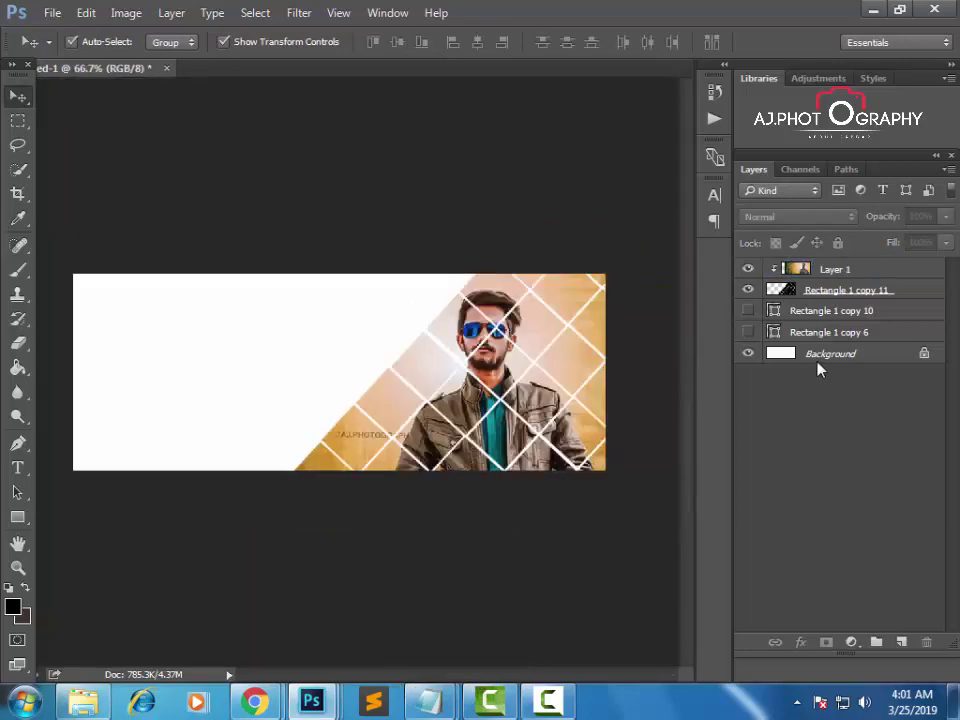
pyautogui.click(838, 356)
pyautogui.click(924, 353)
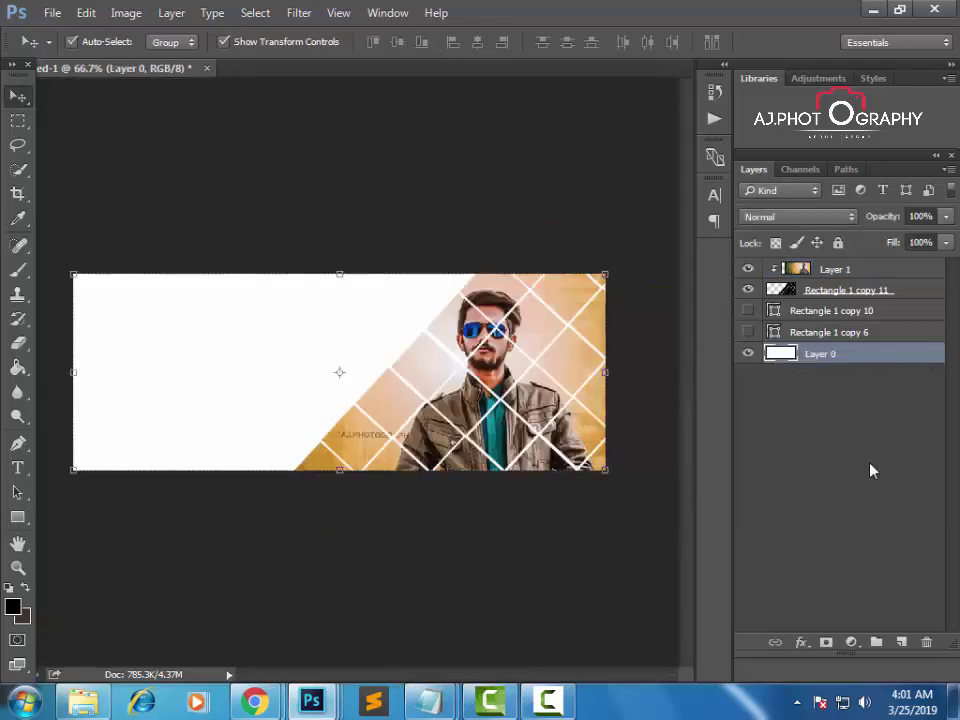
# Step: Add a Gradient Fill layer and apply the Blue, Yellow, Blue gradient preset
pyautogui.click(849, 641)
pyautogui.click(805, 258)
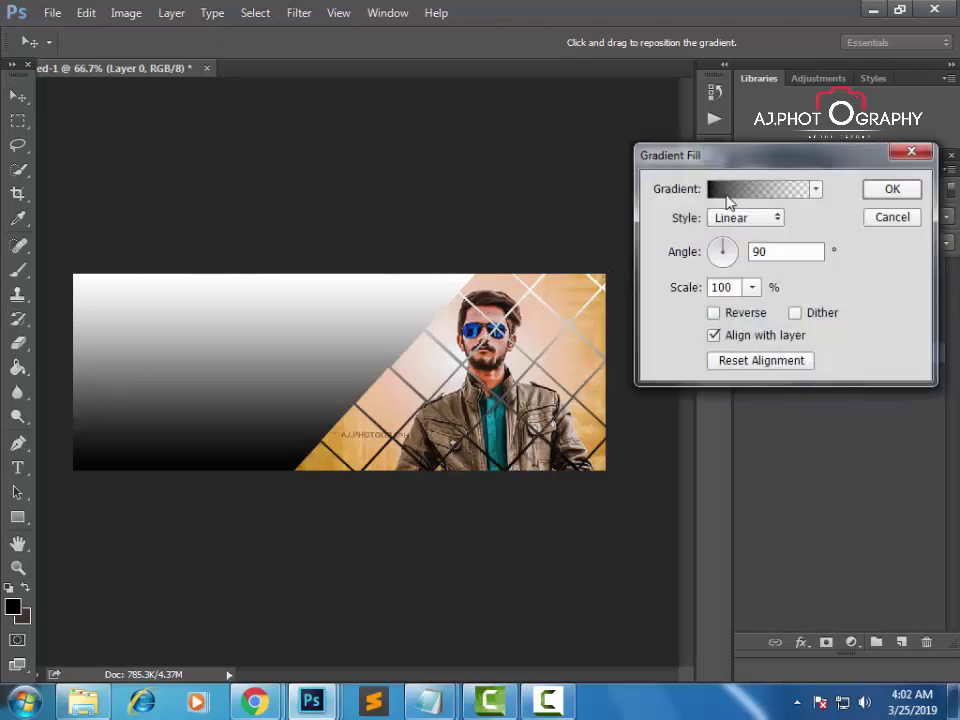
pyautogui.click(733, 196)
pyautogui.moveTo(400, 82); pyautogui.dragTo(659, 107)
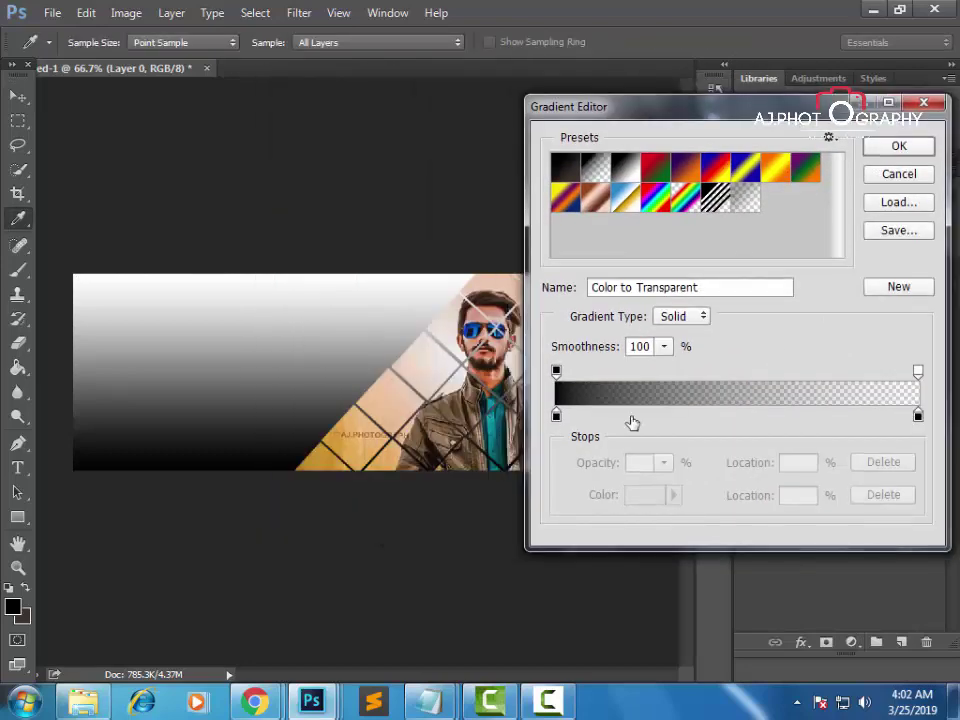
pyautogui.click(623, 168)
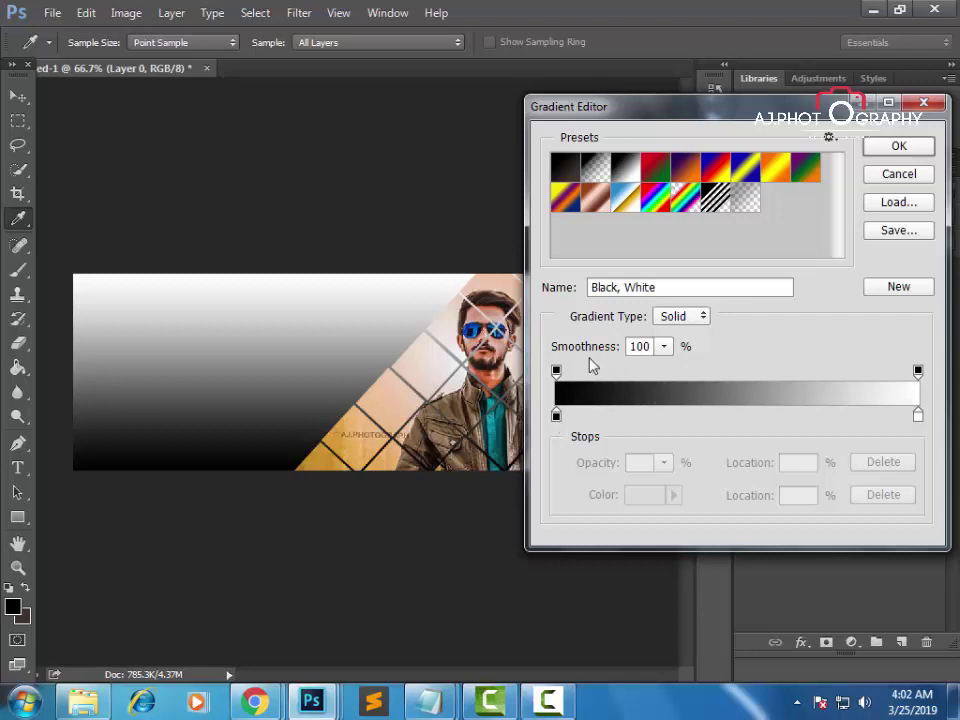
pyautogui.click(658, 166)
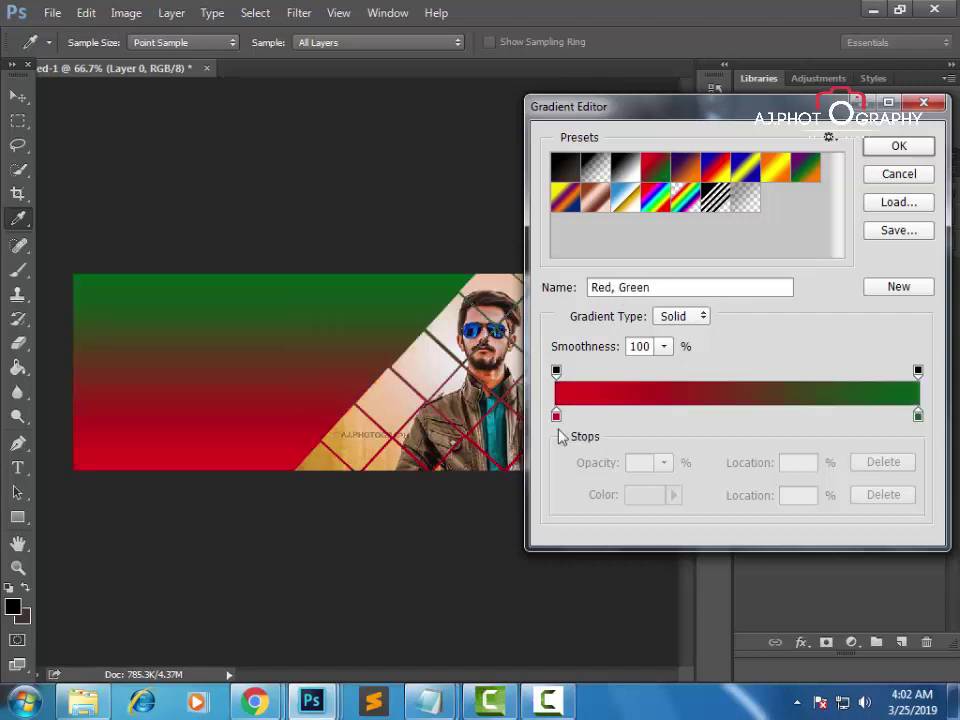
pyautogui.moveTo(745, 168); pyautogui.dragTo(673, 267)
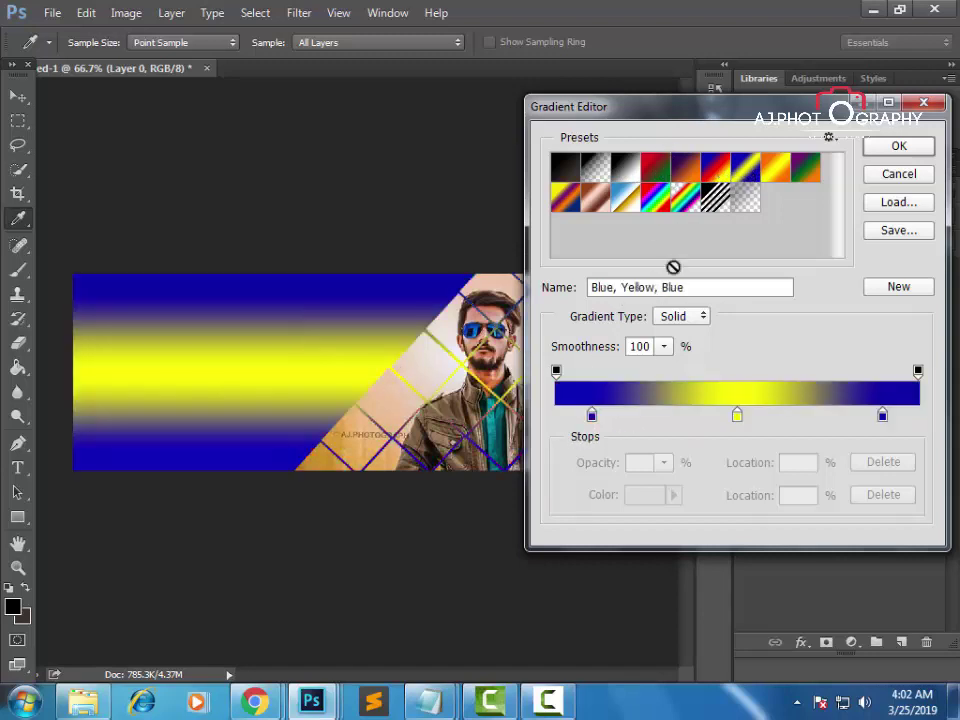
# Step: Set the left and right gradient stops to grey b6b6b6
pyautogui.doubleClick(591, 415)
pyautogui.moveTo(523, 130); pyautogui.dragTo(710, 130)
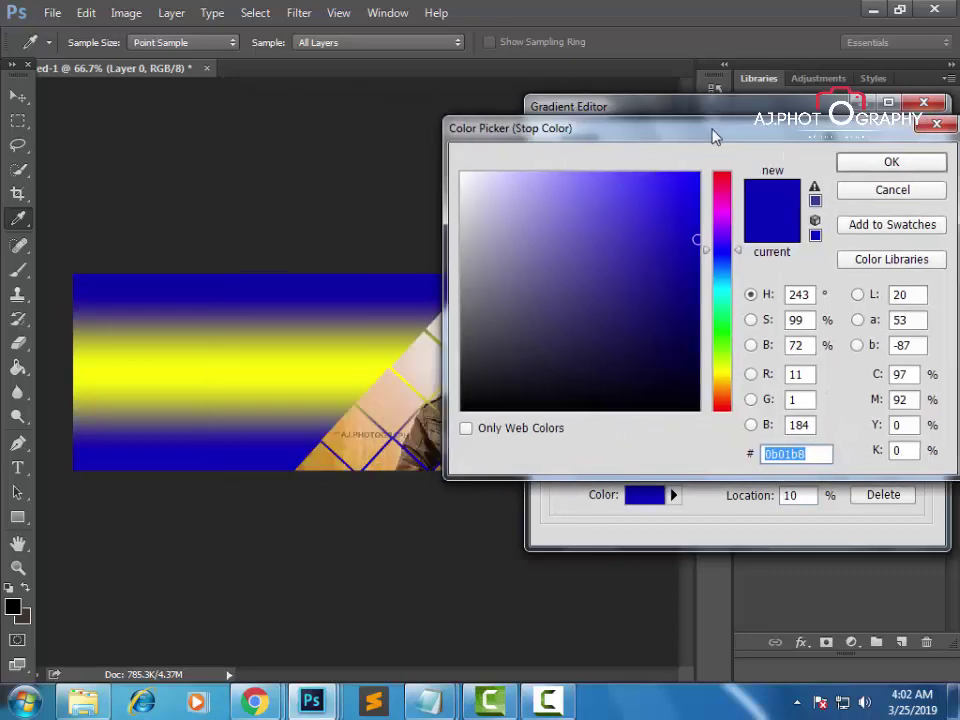
pyautogui.click(452, 203)
pyautogui.click(451, 240)
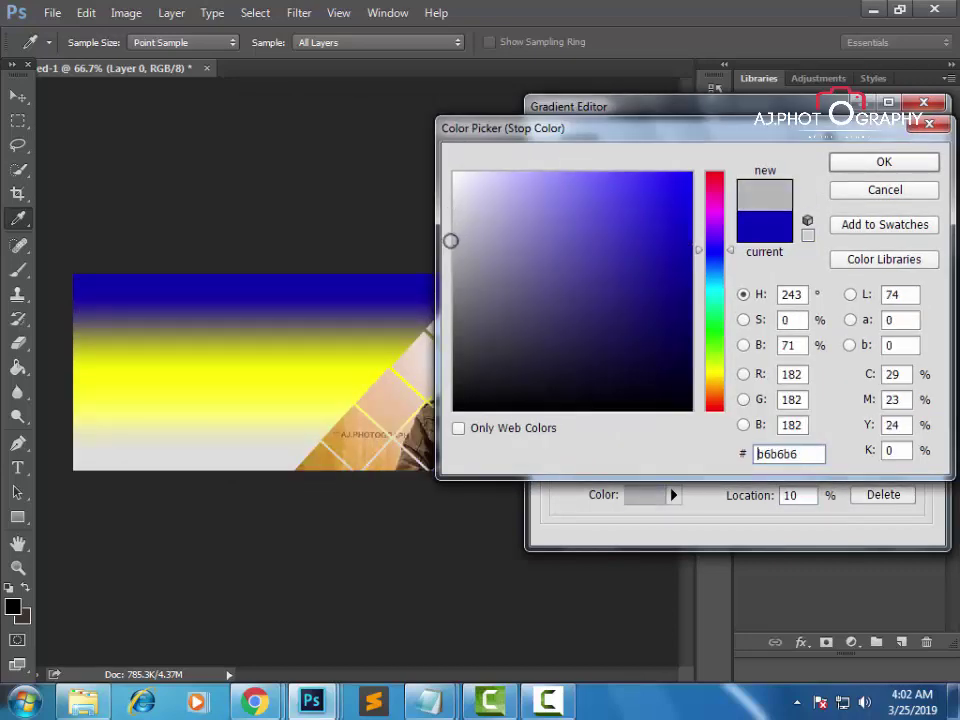
pyautogui.press('Return')
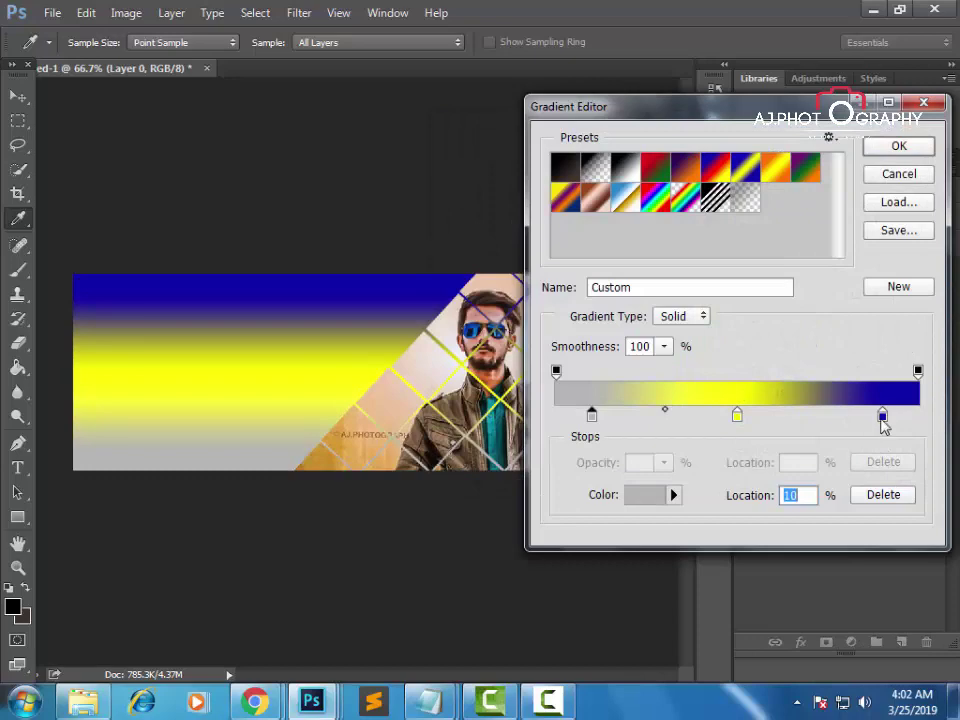
pyautogui.doubleClick(882, 415)
pyautogui.click(274, 458)
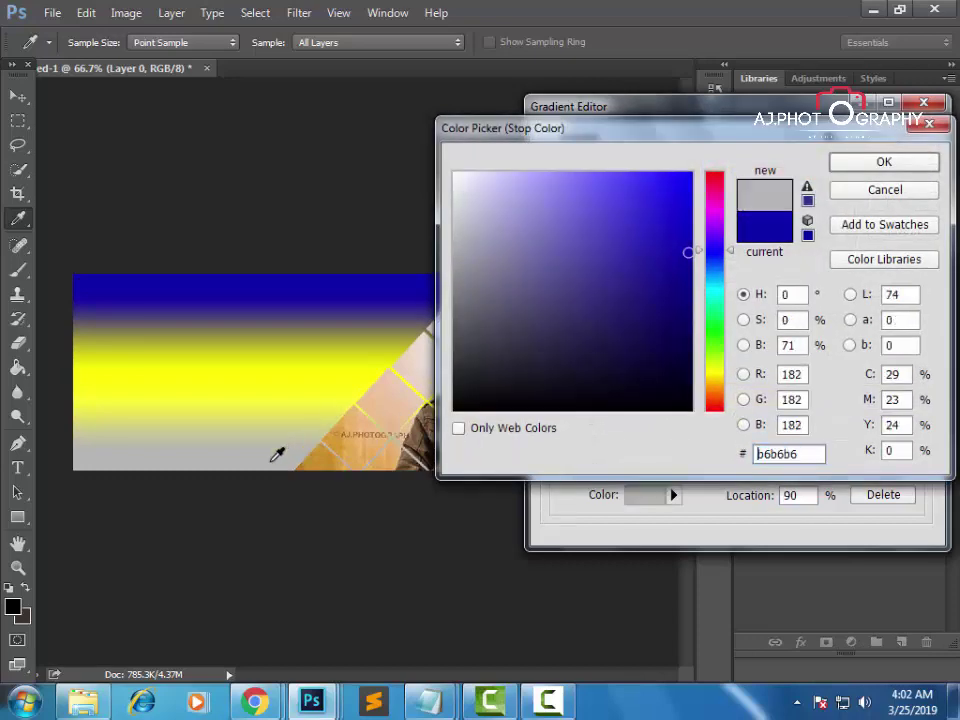
pyautogui.press('Return')
# Step: Make the middle stop a fine-tuned grey, confirm the fill, and hide Gradient Fill 1
pyautogui.click(737, 415)
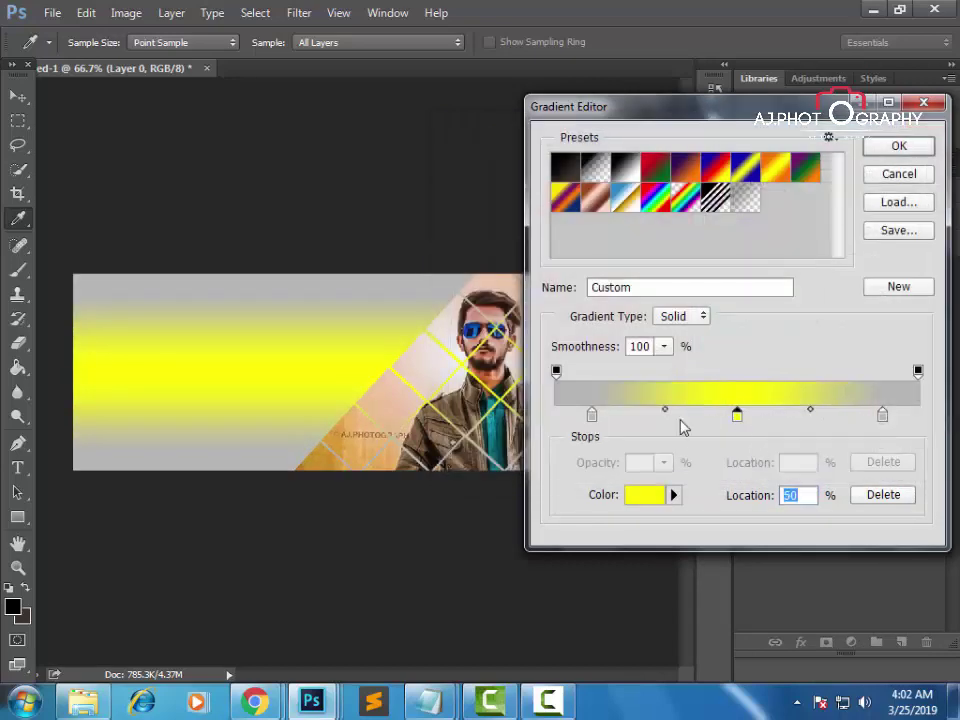
pyautogui.click(645, 494)
pyautogui.click(270, 454)
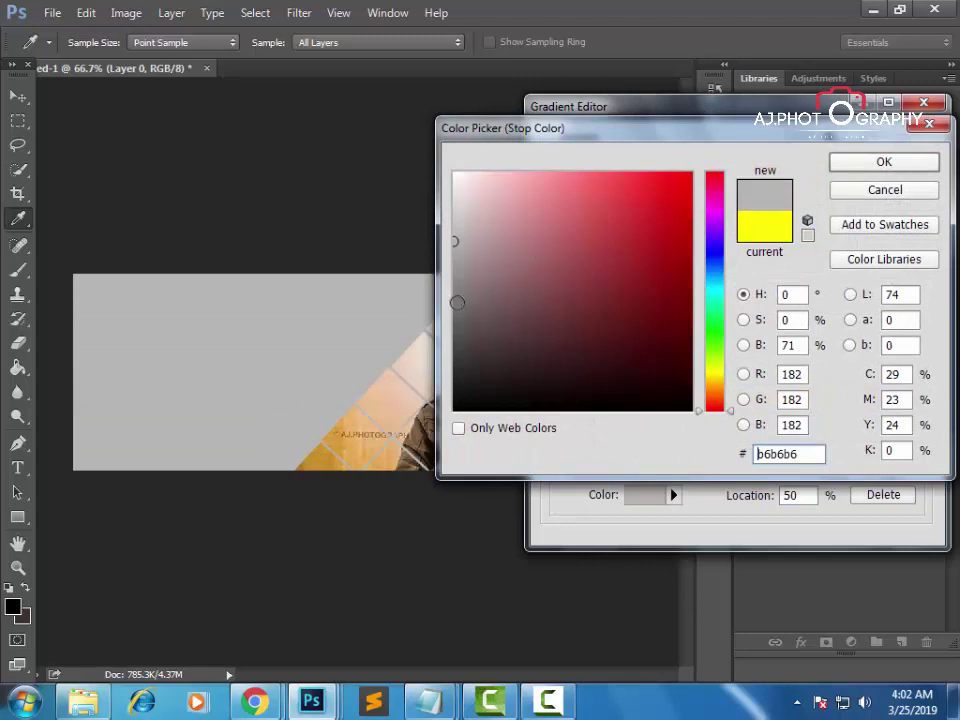
pyautogui.moveTo(457, 302); pyautogui.dragTo(443, 315)
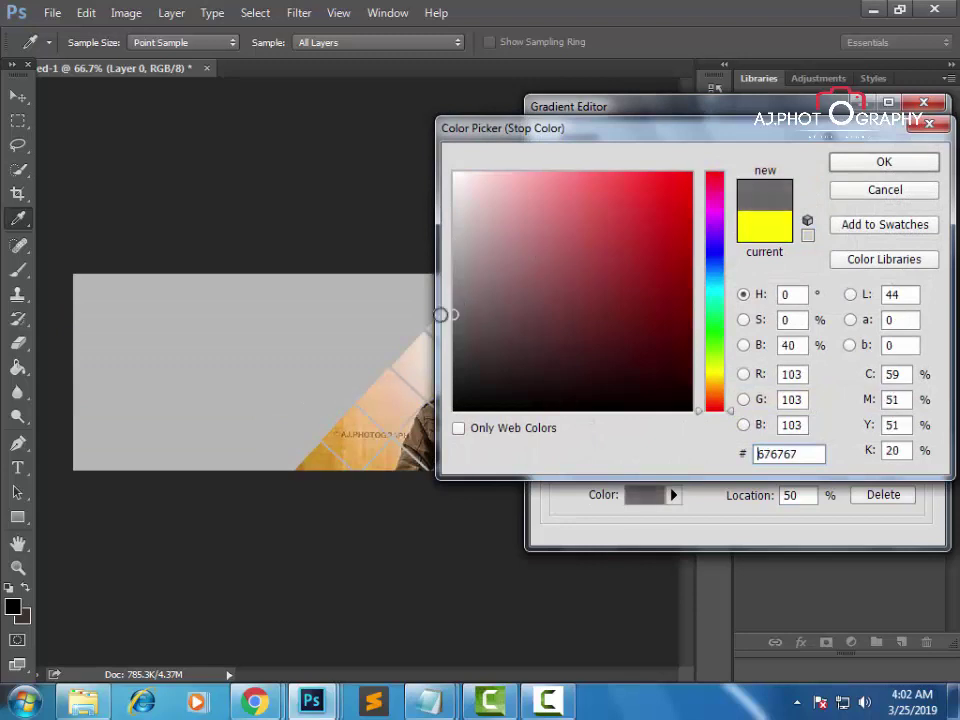
pyautogui.click(455, 246)
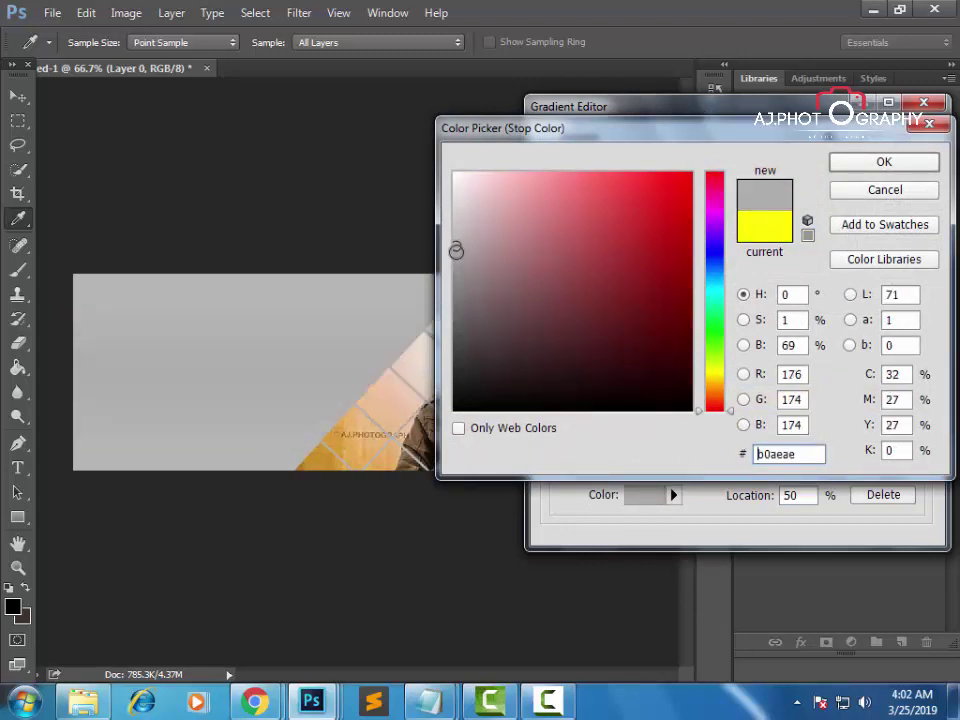
pyautogui.moveTo(456, 250); pyautogui.dragTo(454, 255)
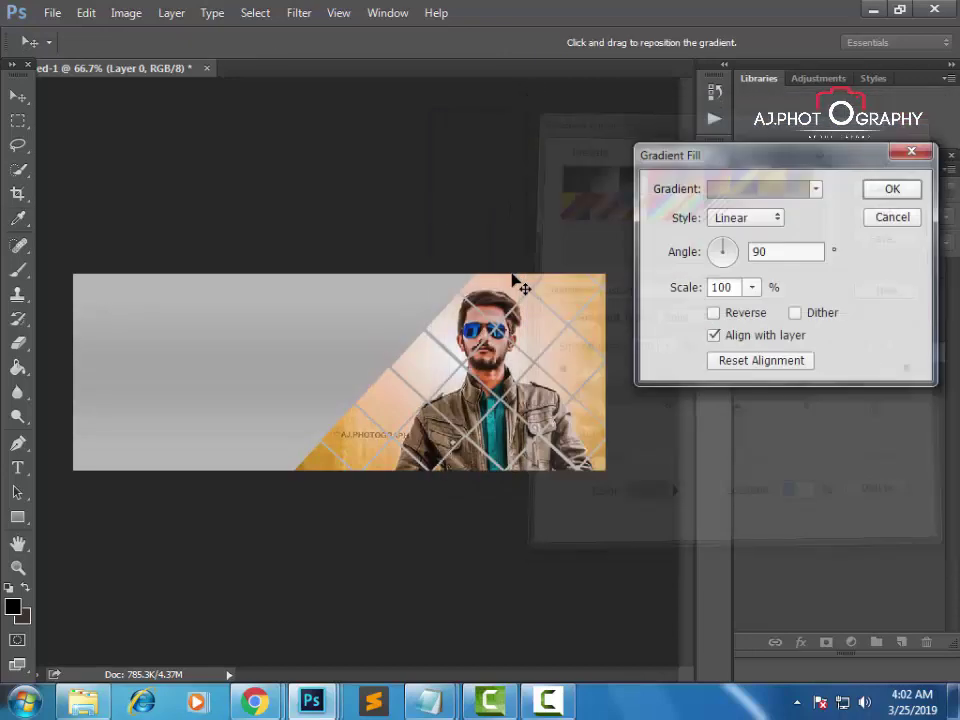
pyautogui.press('Return')
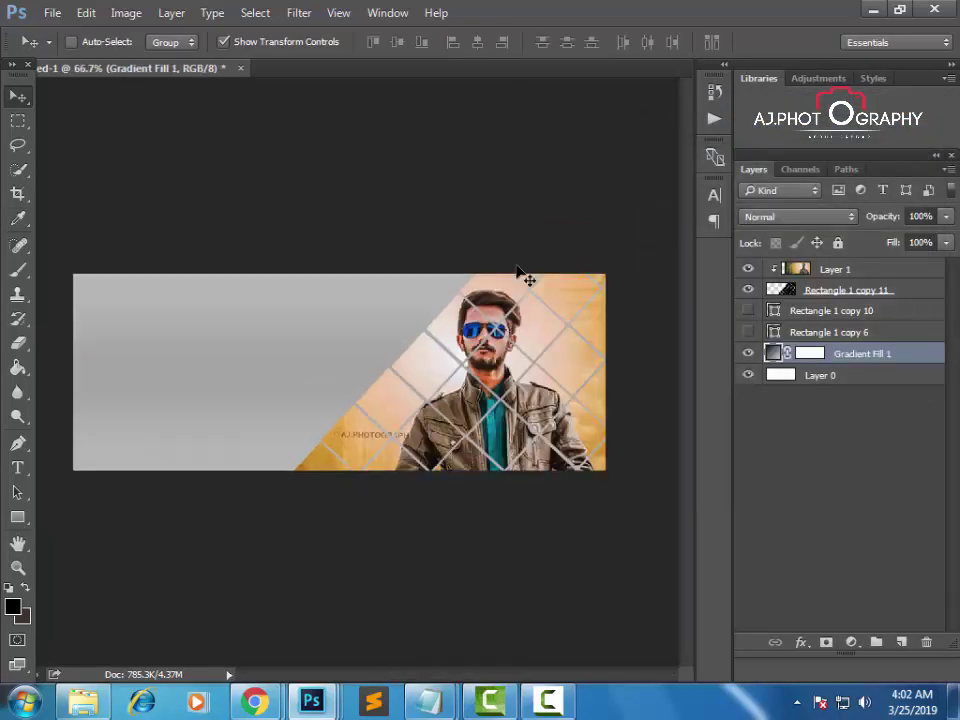
pyautogui.hotkey('ctrl', '+')
pyautogui.hotkey('ctrl', '+')
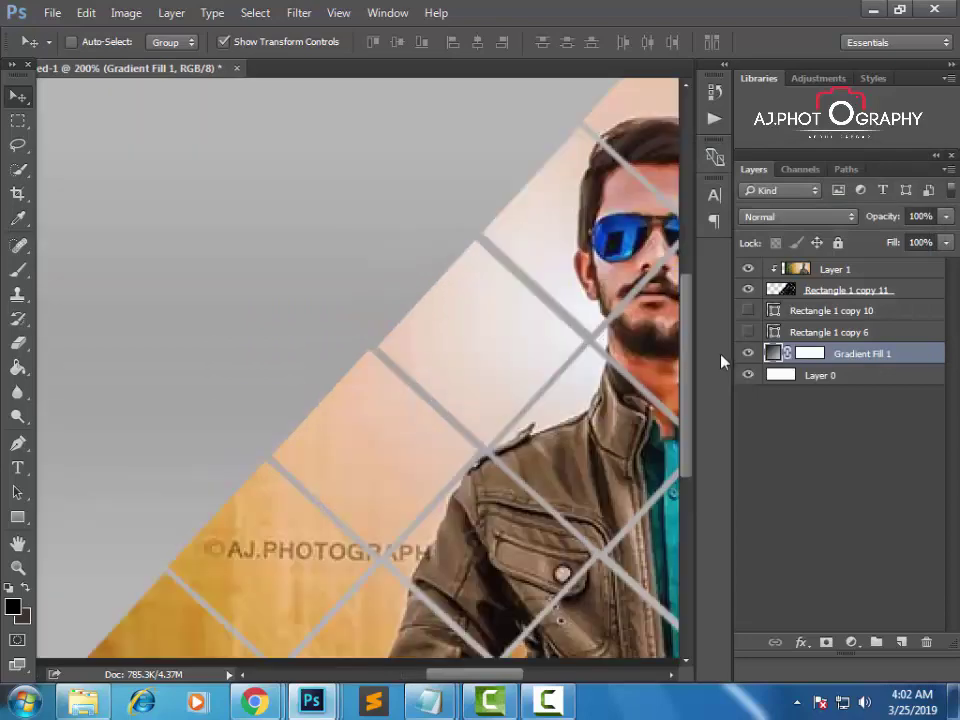
pyautogui.click(747, 354)
# Step: Give Layer 0 a Color Overlay of #000000 for a black background
pyautogui.click(859, 377)
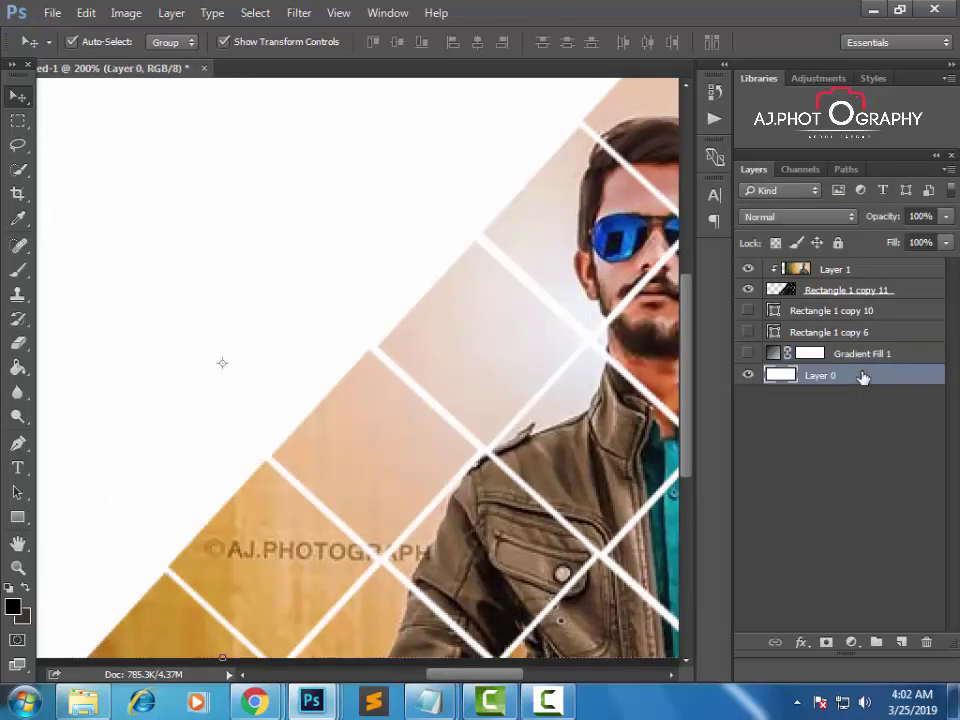
pyautogui.press('space')
pyautogui.click(250, 340)
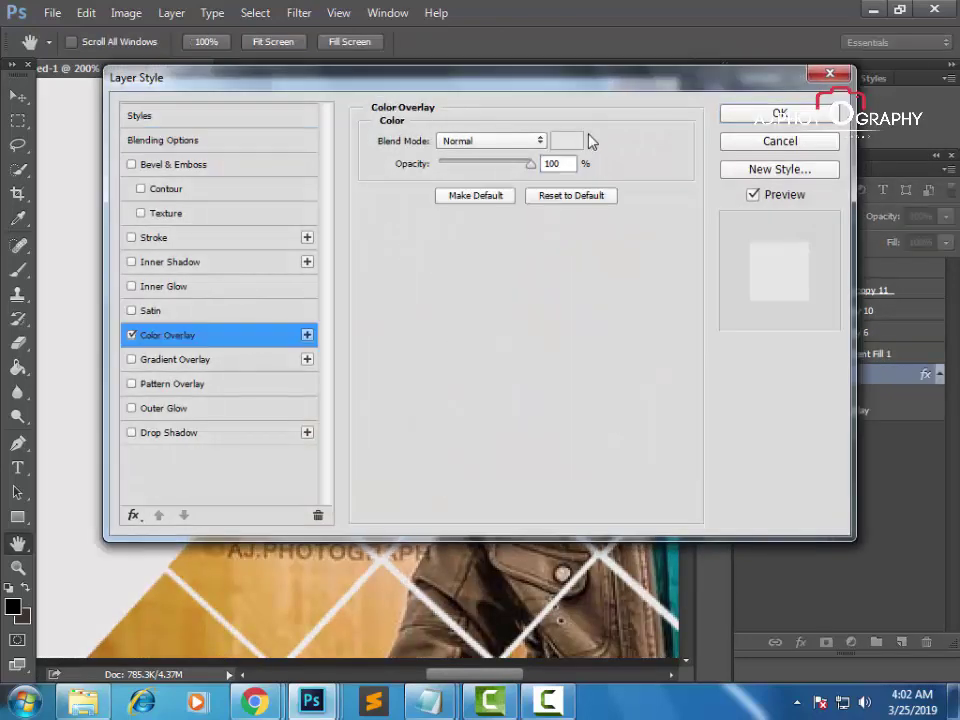
pyautogui.click(568, 139)
pyautogui.write('000000')
pyautogui.press('Return')
pyautogui.press('Return')
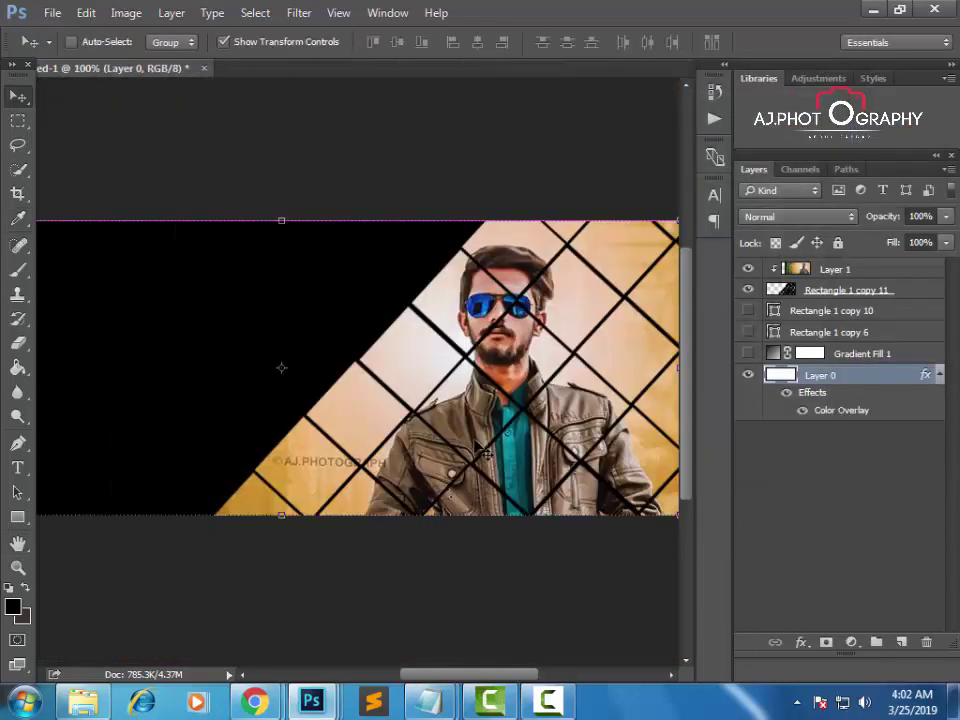
pyautogui.hotkey('ctrl', '-')
# Step: Show the grey gradient fill briefly to compare, then hide it again
pyautogui.hotkey('ctrl', '+')
pyautogui.hotkey('ctrl', '-')
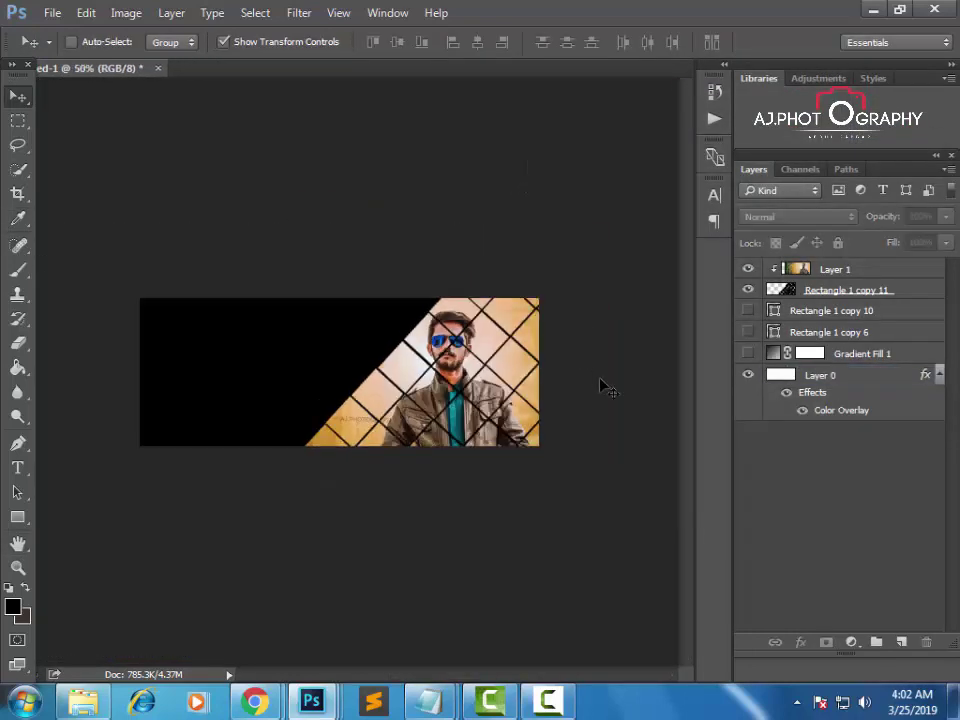
pyautogui.hotkey('ctrl', '+')
pyautogui.click(748, 353)
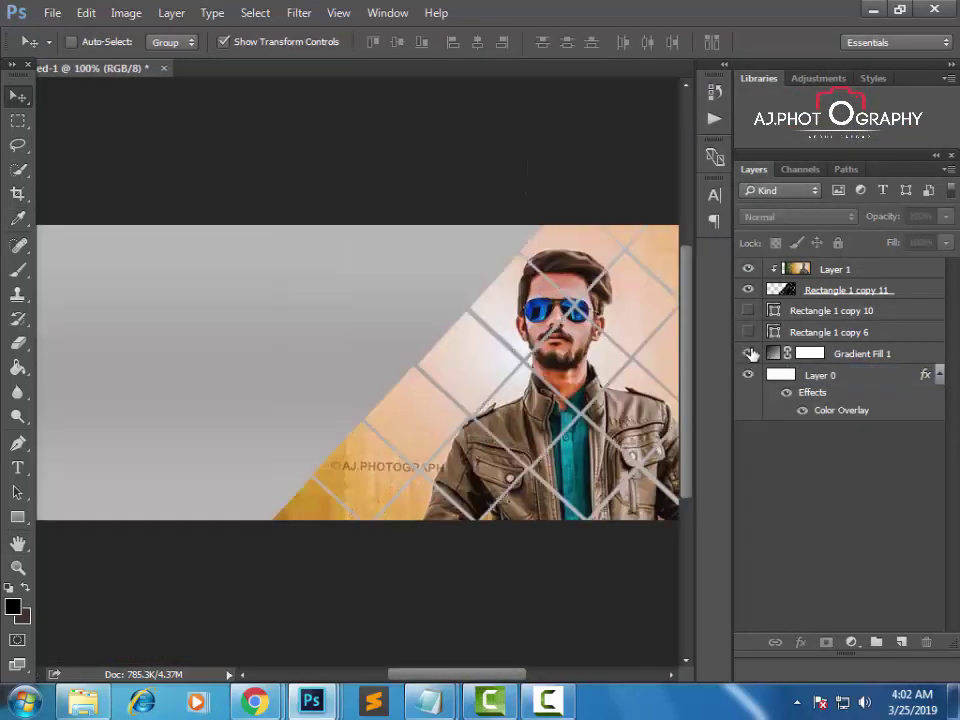
pyautogui.hotkey('ctrl', '-')
pyautogui.hotkey('ctrl', '+')
pyautogui.click(749, 353)
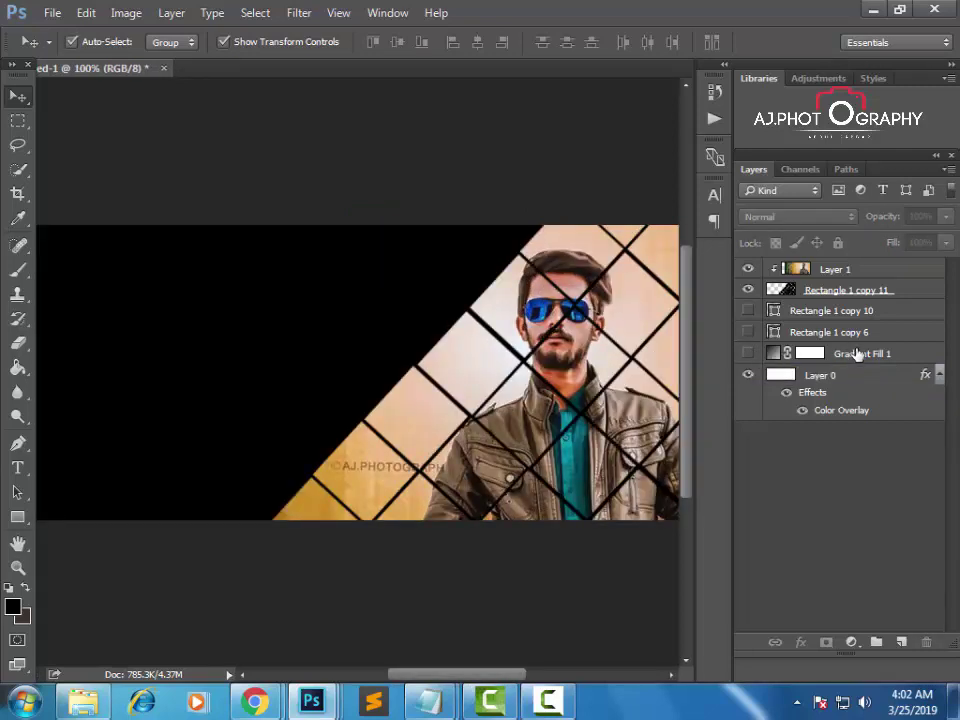
# Step: Reselect Layer 0 and check the black cover at different zoom levels
pyautogui.click(857, 353)
pyautogui.click(800, 375)
pyautogui.hotkey('ctrl', '-')
pyautogui.hotkey('ctrl', '+')
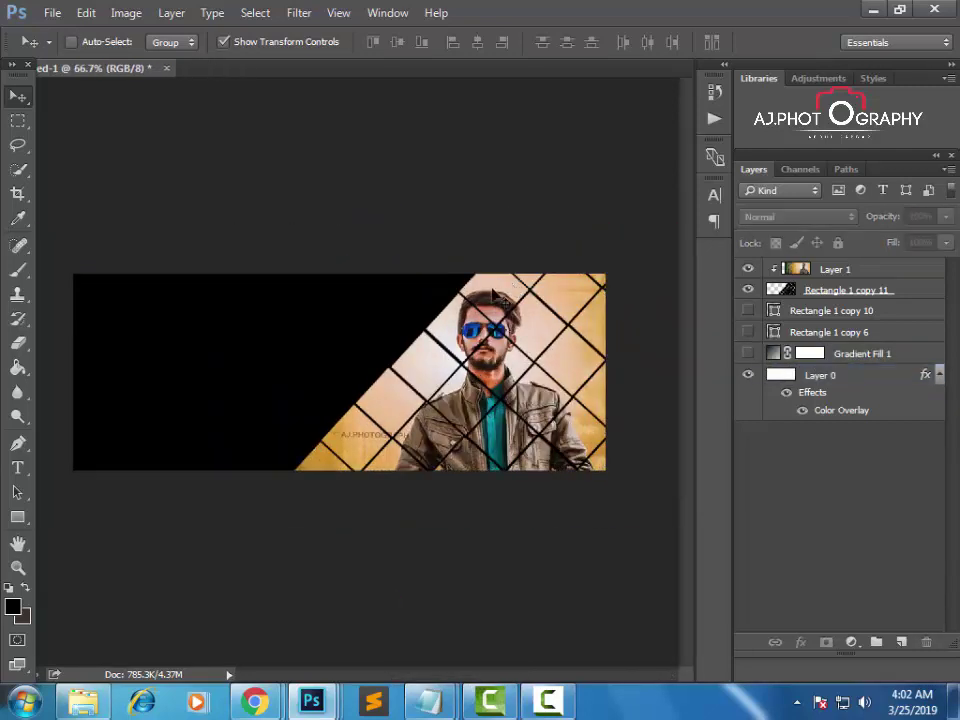
pyautogui.hotkey('ctrl', '+')
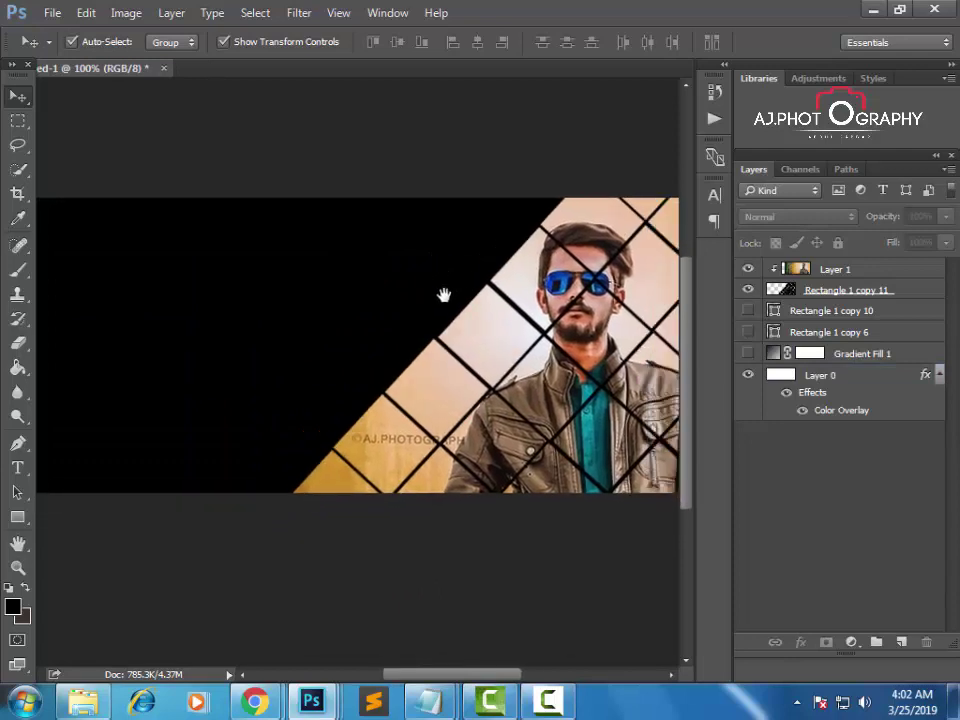
pyautogui.moveTo(427, 303)
pyautogui.mouseDown()
pyautogui.moveTo(378, 287)
pyautogui.moveTo(439, 315)
pyautogui.moveTo(369, 298)
pyautogui.moveTo(422, 294)
pyautogui.moveTo(405, 289)
pyautogui.mouseUp()
pyautogui.hotkey('ctrl', '-')
pyautogui.hotkey('ctrl', '+')
# Step: Type the person's name in white (ffffff) on the black area and enlarge it
pyautogui.click(20, 469)
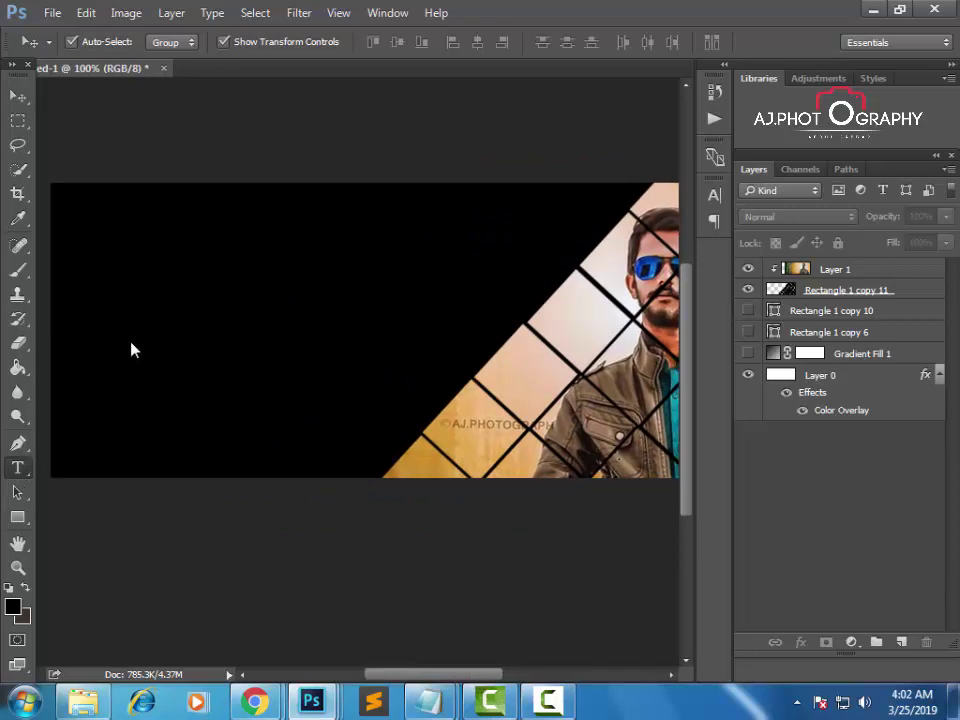
pyautogui.click(124, 347)
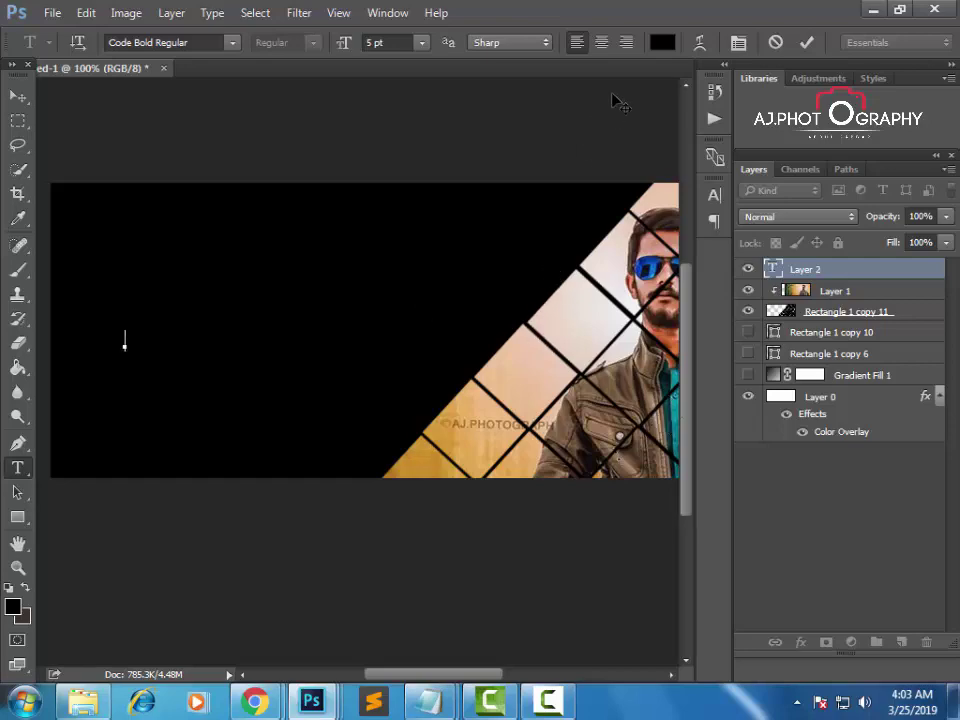
pyautogui.click(662, 42)
pyautogui.write('ffffff')
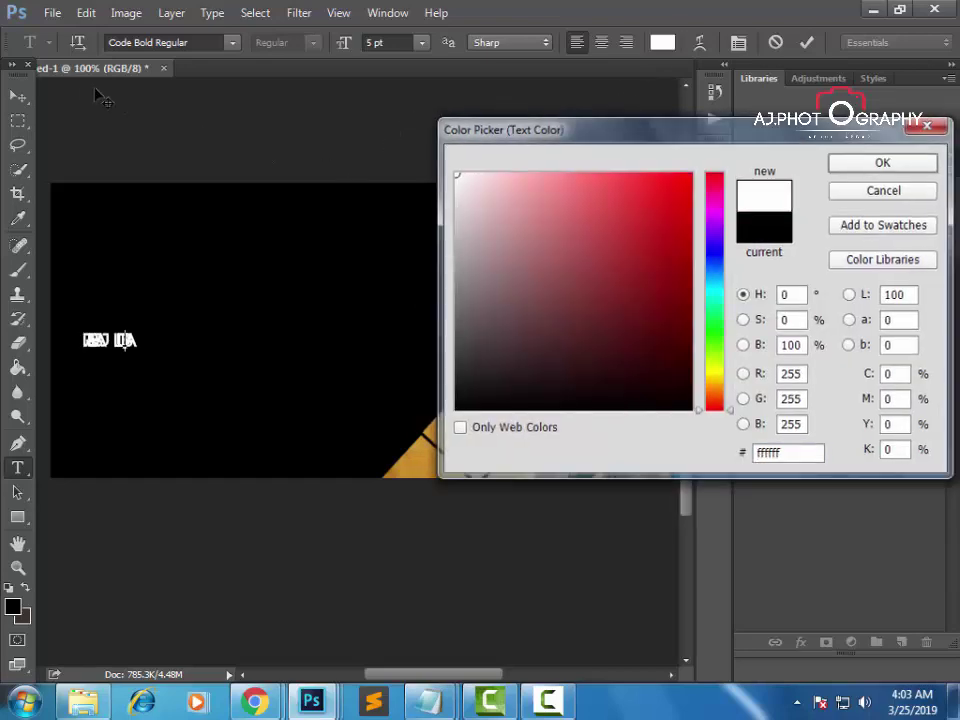
pyautogui.press('Return')
pyautogui.click(27, 96)
pyautogui.moveTo(139, 331)
pyautogui.mouseDown()
pyautogui.moveTo(199, 311)
pyautogui.moveTo(255, 318)
pyautogui.mouseUp()
pyautogui.press('Return')
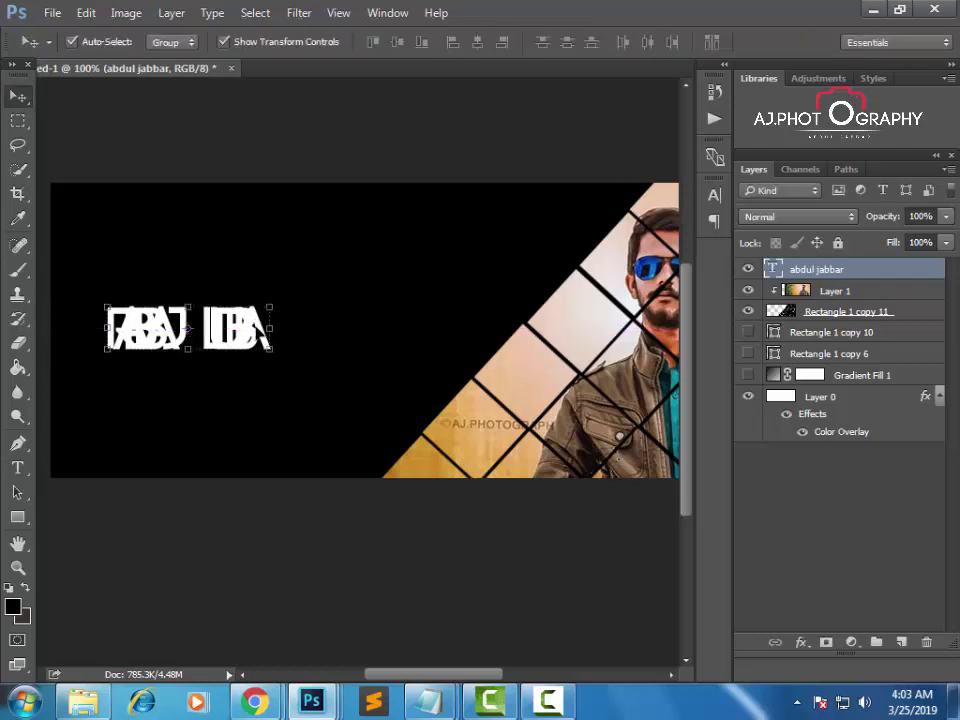
# Step: Set the name's letter spacing to 100, move it left, and shrink it slightly
pyautogui.press('t')
pyautogui.click(235, 335)
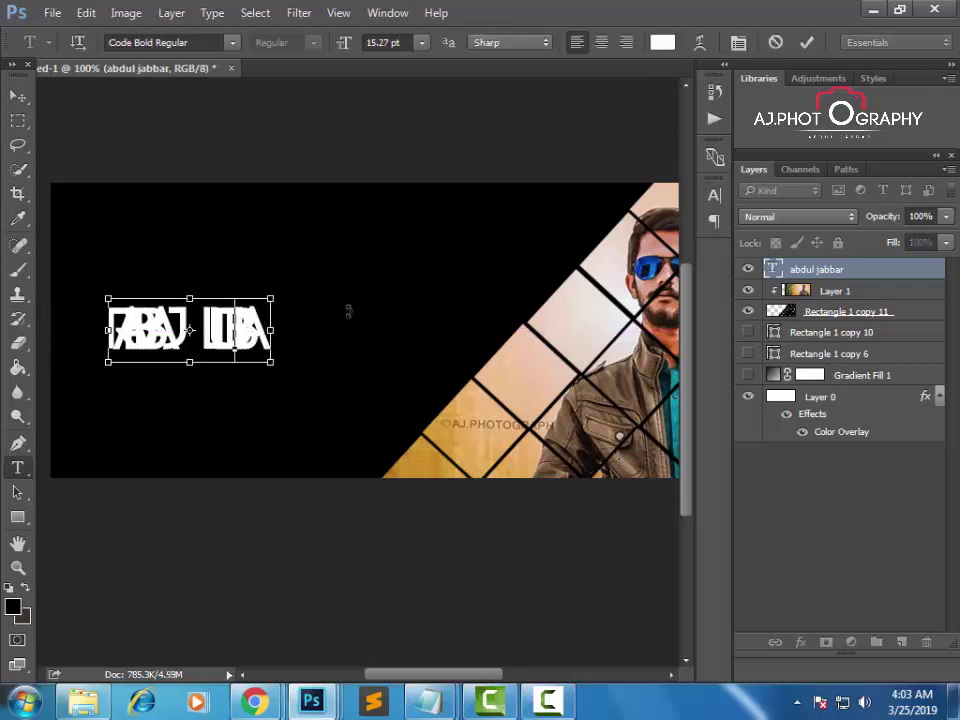
pyautogui.click(714, 196)
pyautogui.click(625, 256)
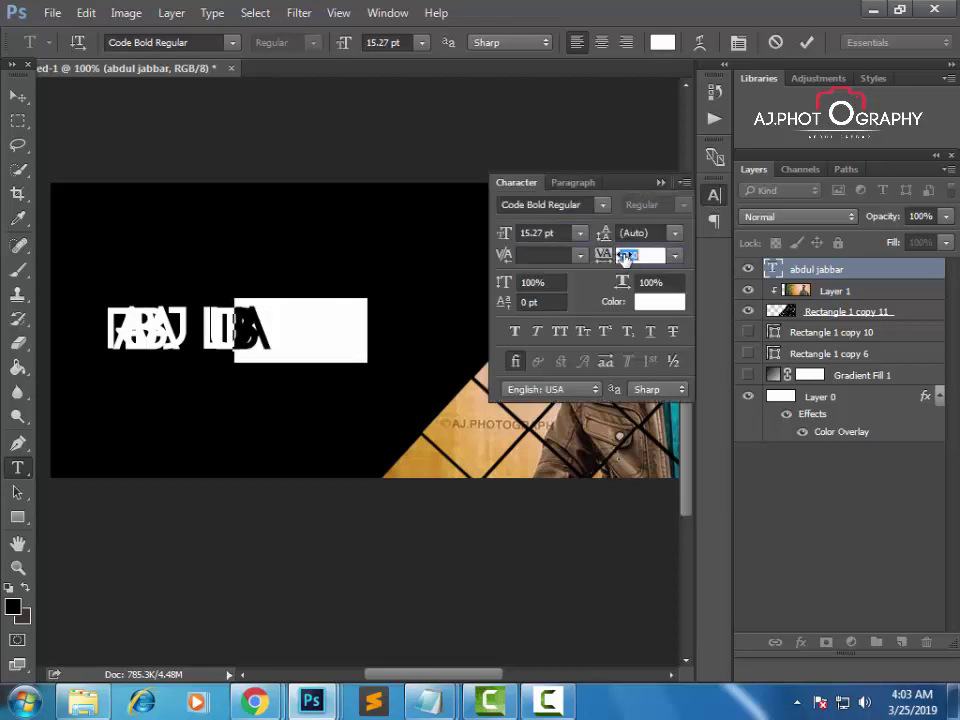
pyautogui.moveTo(600, 256); pyautogui.dragTo(640, 257)
pyautogui.click(17, 95)
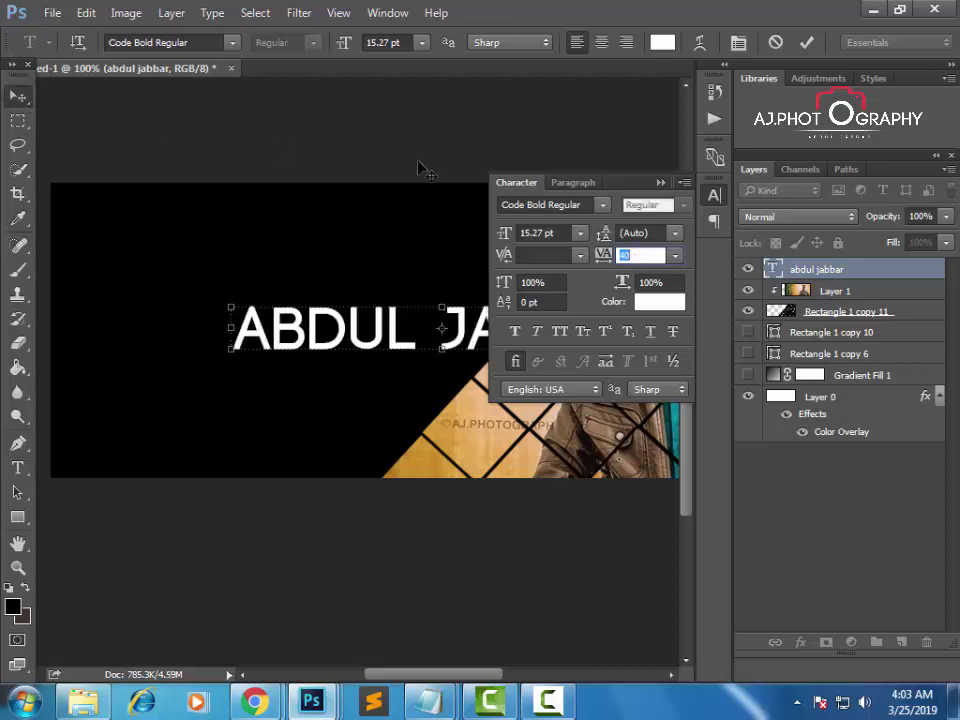
pyautogui.click(660, 182)
pyautogui.moveTo(508, 323); pyautogui.dragTo(428, 318)
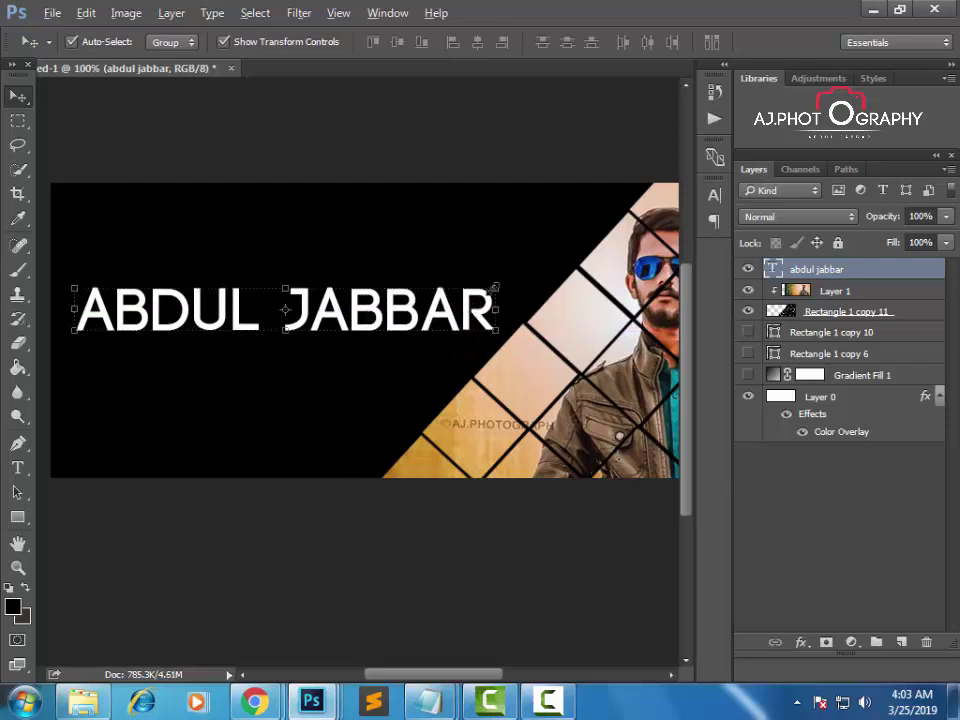
pyautogui.moveTo(493, 288); pyautogui.dragTo(400, 305)
# Step: Apply the name resize and reposition it on the black area
pyautogui.press('Return')
pyautogui.keyDown('ctrl'); pyautogui.click(372, 275); pyautogui.keyUp('ctrl')
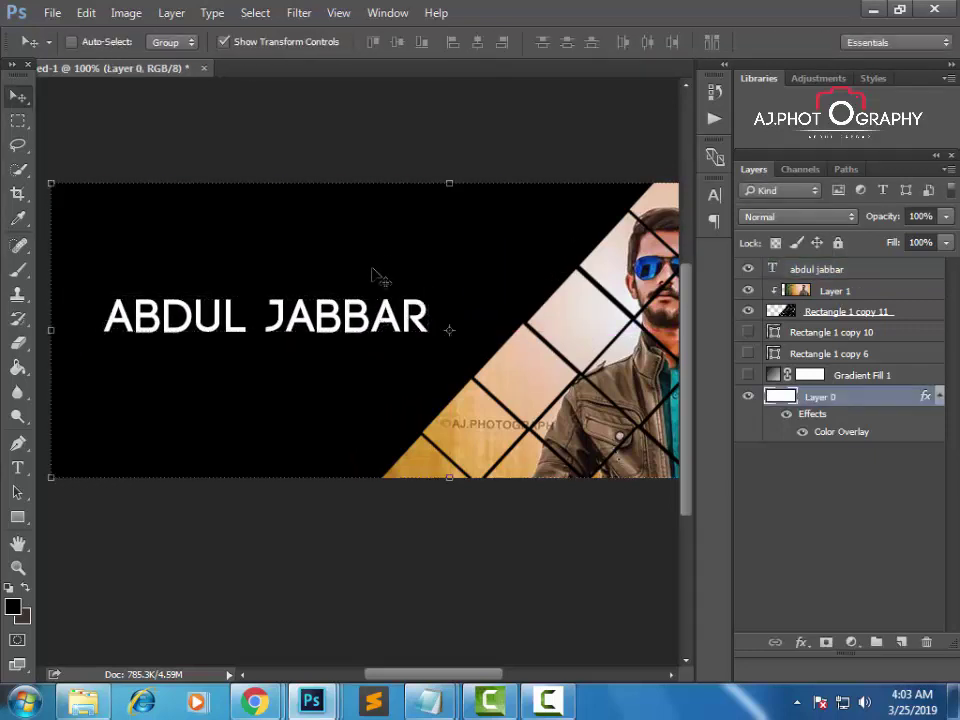
pyautogui.hotkey('ctrl', '-')
pyautogui.hotkey('ctrl', '-')
pyautogui.hotkey('ctrl', '+')
pyautogui.hotkey('ctrl', '+')
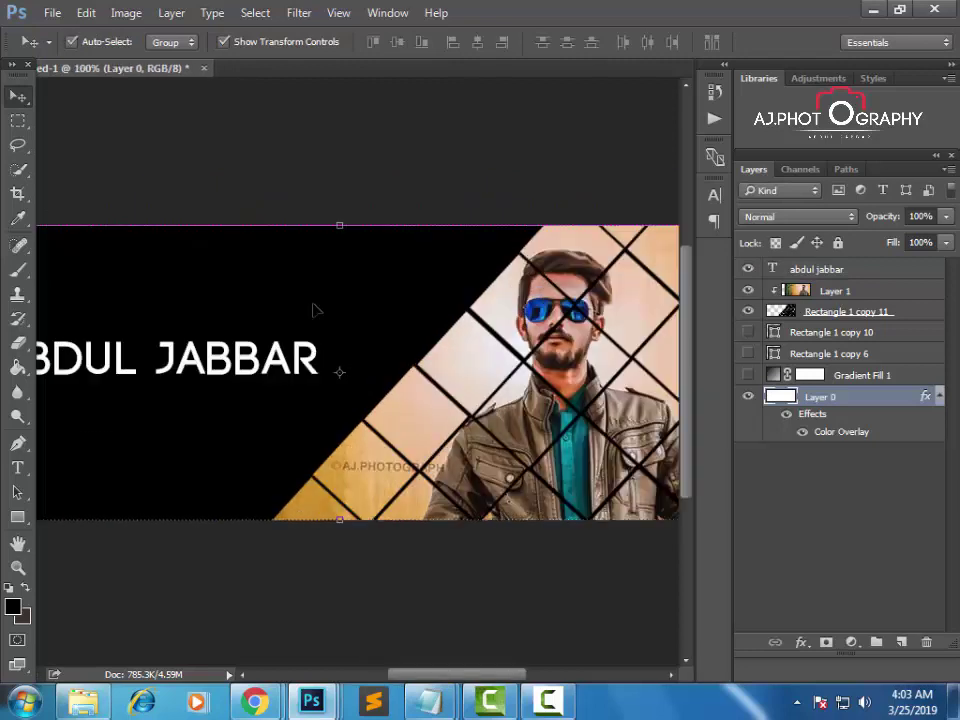
pyautogui.moveTo(362, 346); pyautogui.dragTo(355, 347)
pyautogui.click(380, 298)
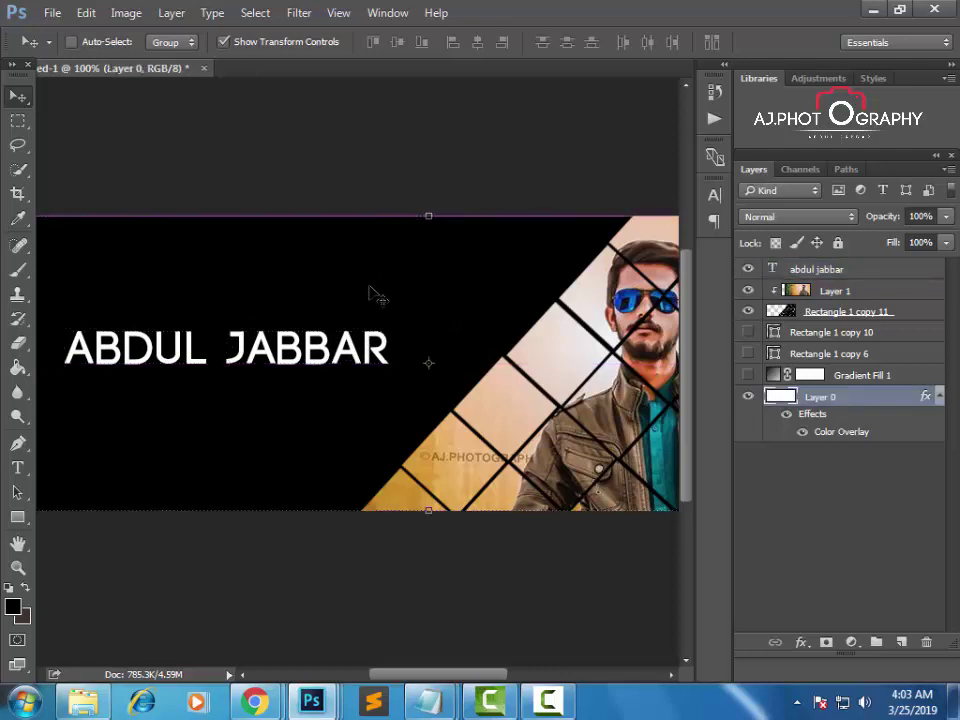
pyautogui.hotkey('ctrl', '-')
pyautogui.hotkey('ctrl', '+')
pyautogui.moveTo(272, 328); pyautogui.dragTo(403, 323)
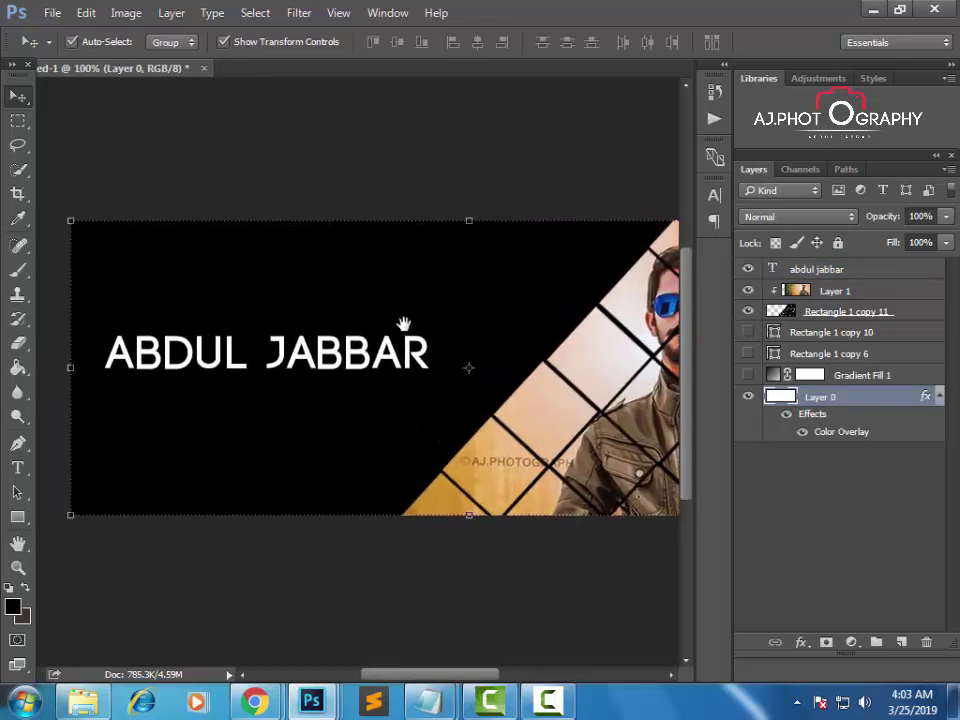
# Step: Try deleting the name's first word and moving the rest, then undo both
pyautogui.click(359, 357)
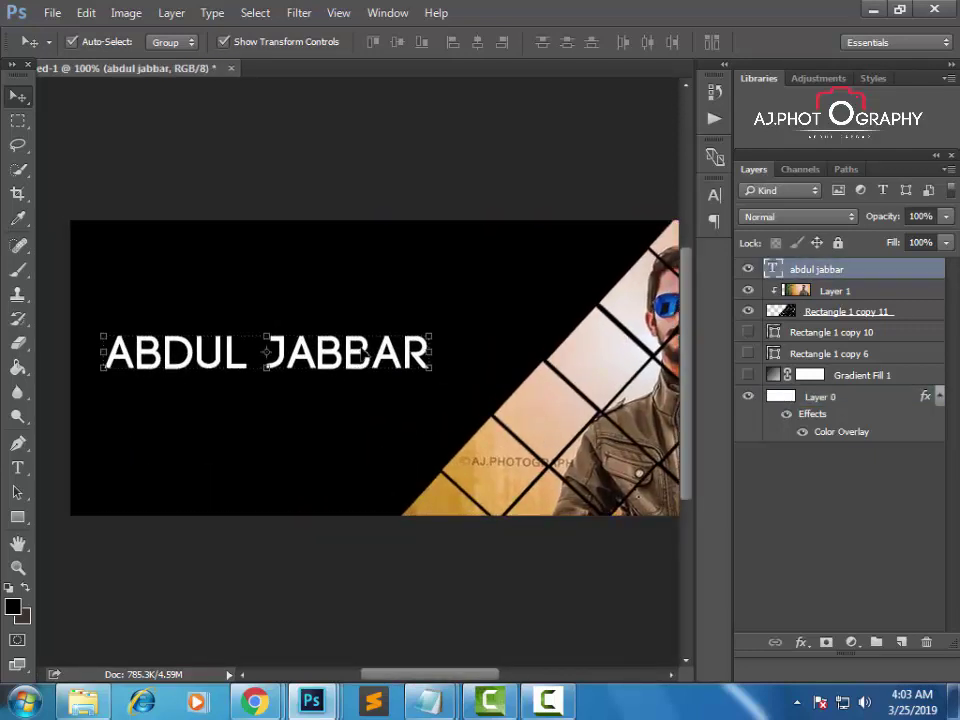
pyautogui.press('t')
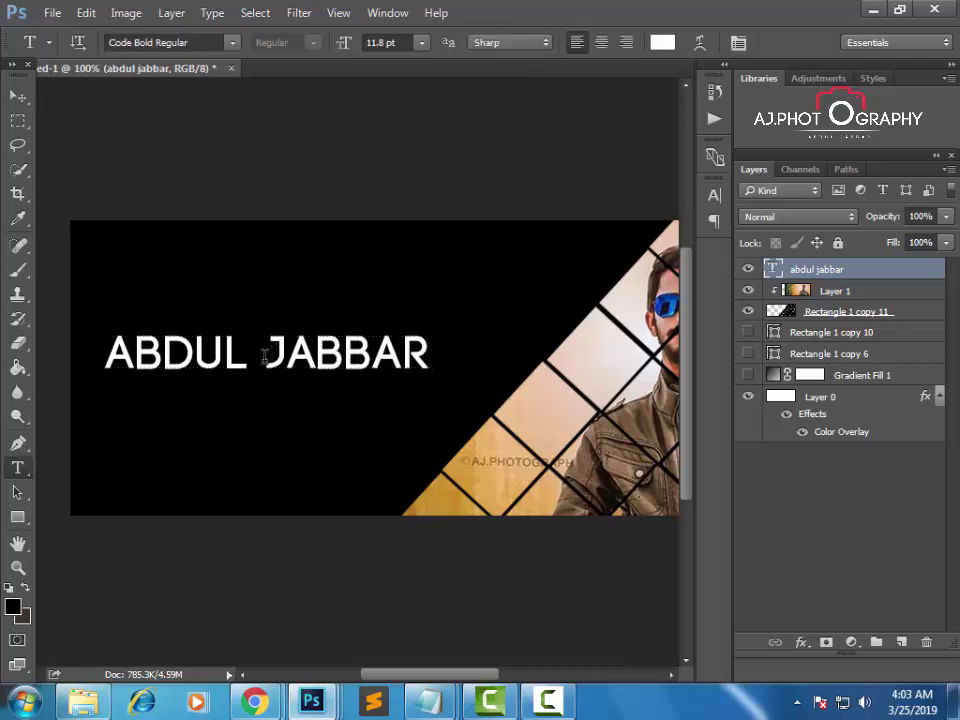
pyautogui.moveTo(265, 357); pyautogui.dragTo(102, 356)
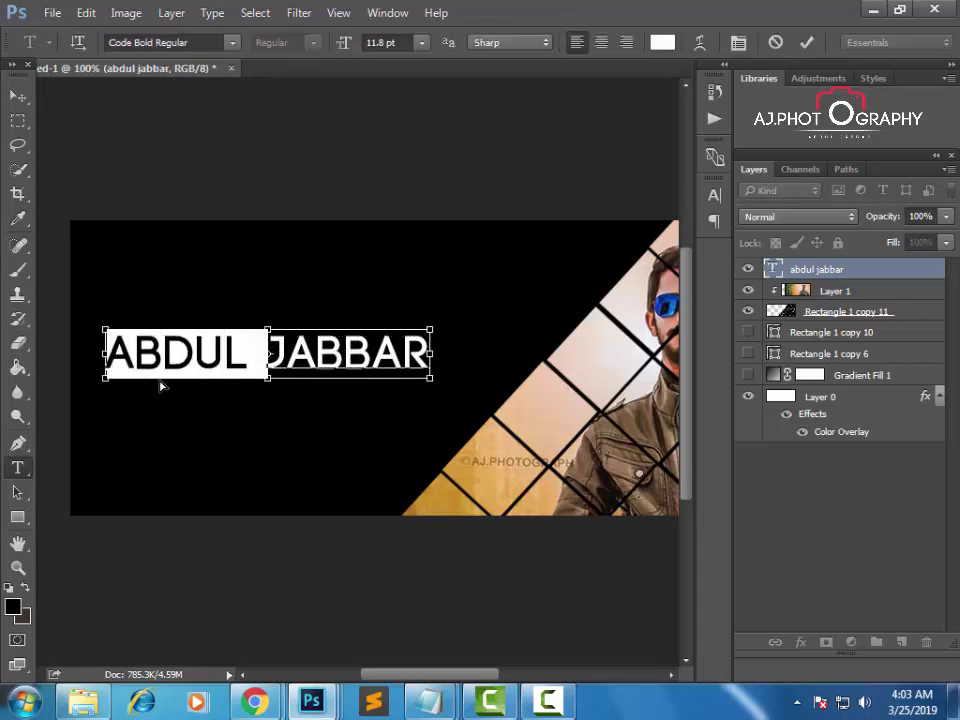
pyautogui.press('BackSpace')
pyautogui.hotkey('ctrl', 'Return')
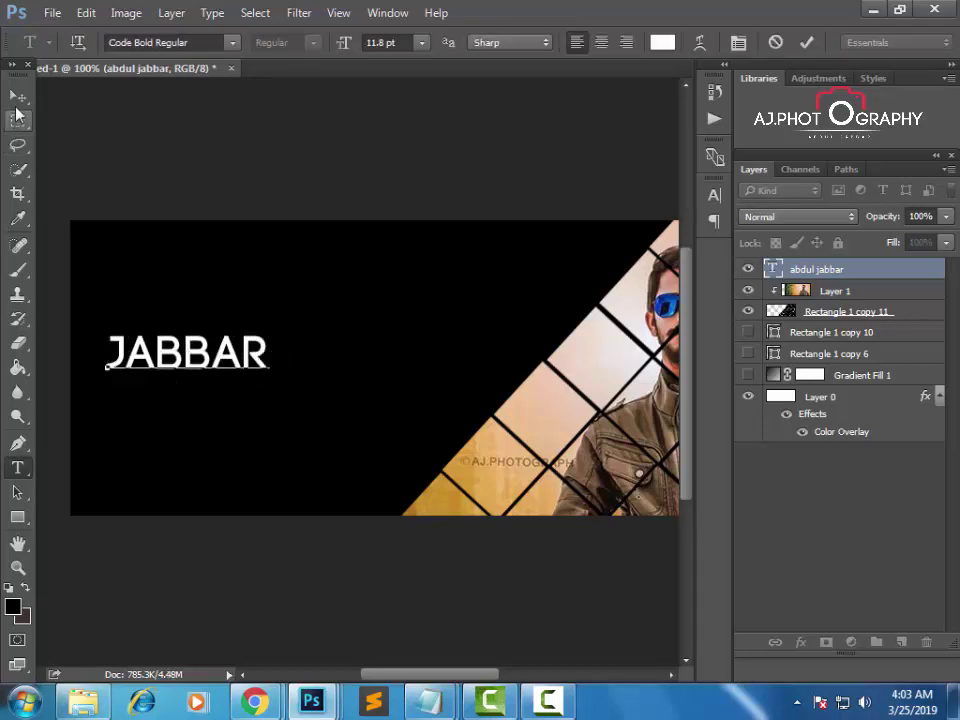
pyautogui.press('v')
pyautogui.moveTo(232, 357); pyautogui.dragTo(327, 373)
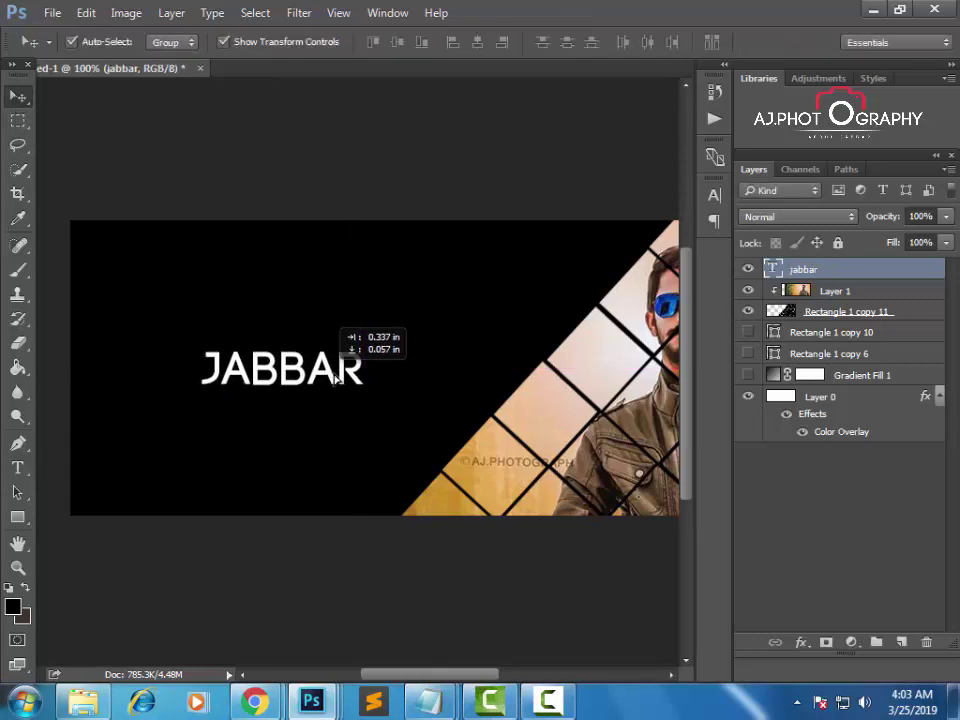
pyautogui.press('ctrl')
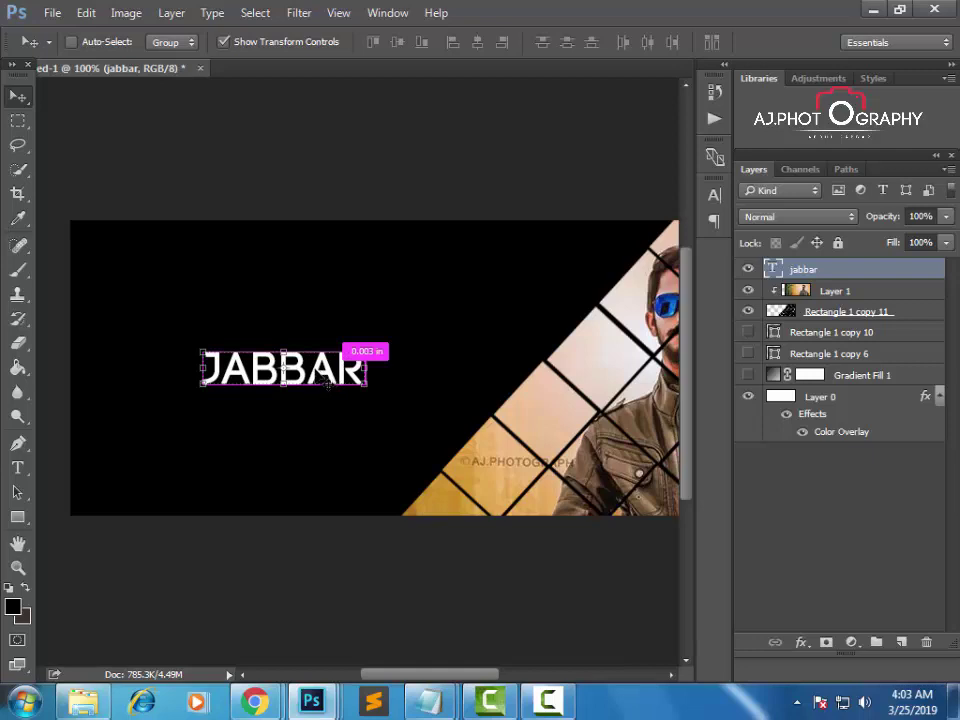
pyautogui.hotkey('ctrl', 'alt', 'z')
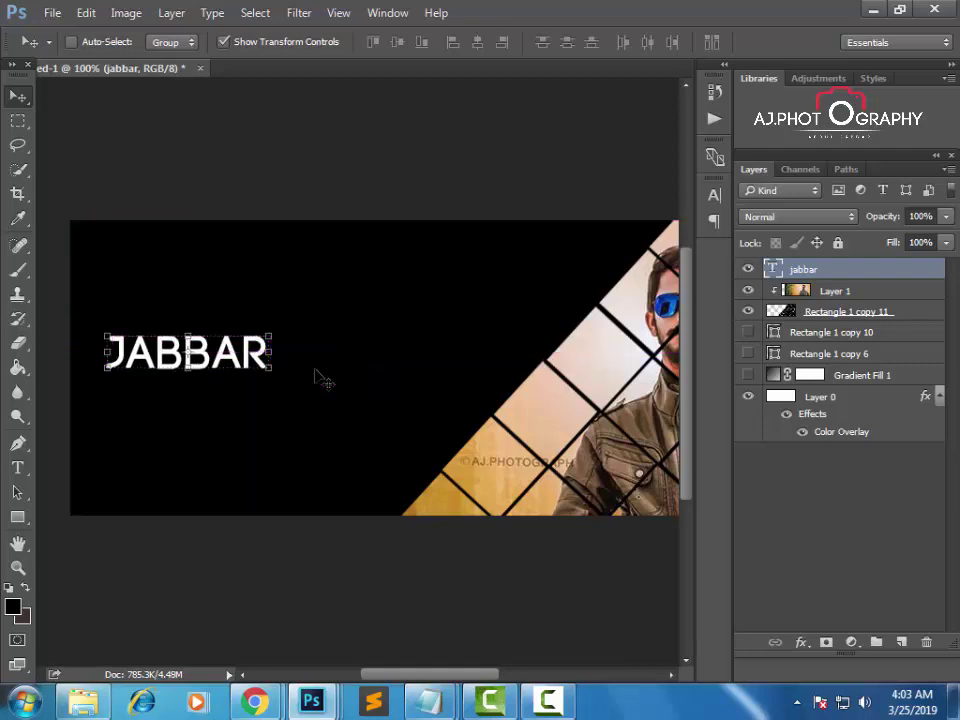
pyautogui.hotkey('ctrl', 'alt', 'z')
# Step: Scale the name down to about 82% and nudge it lower
pyautogui.moveTo(428, 327); pyautogui.dragTo(380, 358)
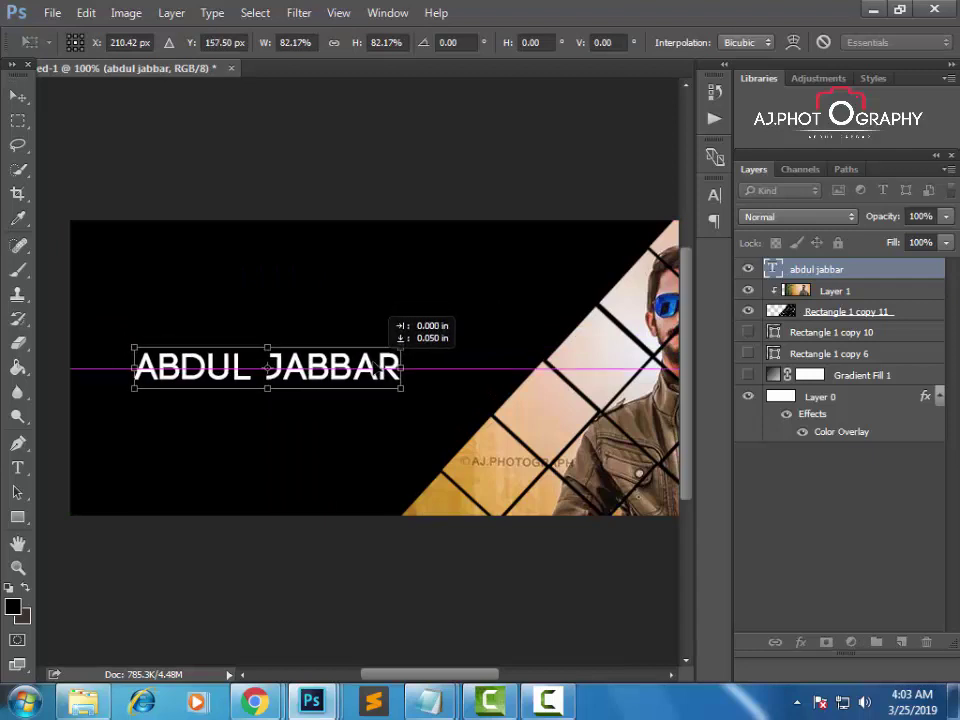
pyautogui.press('Return')
pyautogui.keyDown('ctrl'); pyautogui.click(396, 293); pyautogui.keyUp('ctrl')
pyautogui.hotkey('ctrl', '-')
pyautogui.hotkey('ctrl', '+')
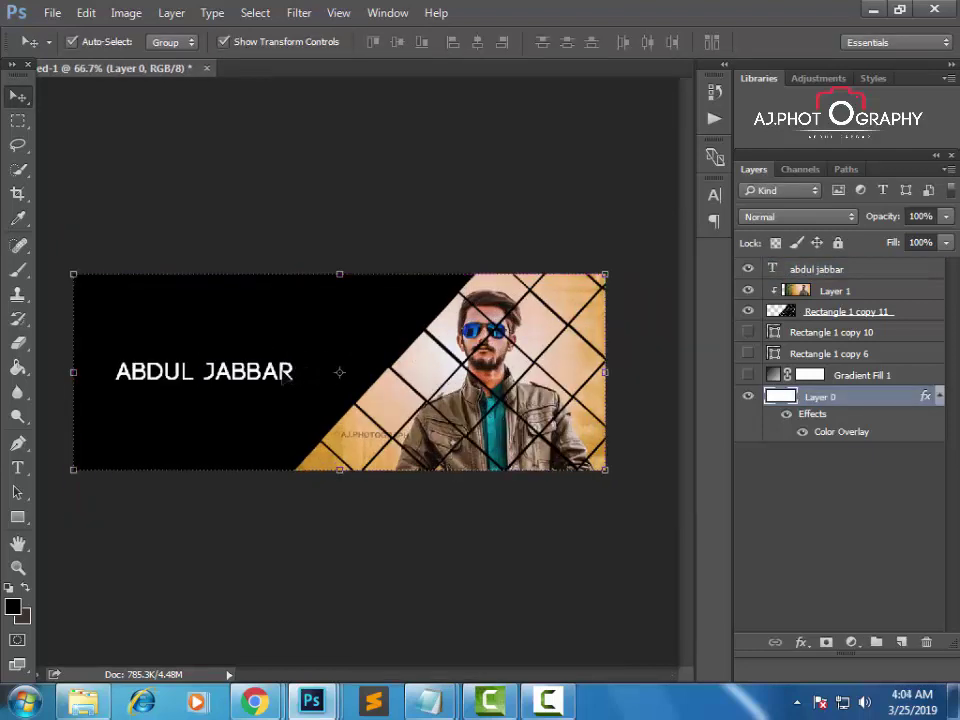
pyautogui.moveTo(277, 373)
pyautogui.mouseDown()
pyautogui.moveTo(285, 368)
pyautogui.moveTo(285, 382)
pyautogui.mouseUp()
# Step: Shrink the name slightly to about 92% and confirm the size
pyautogui.keyDown('ctrl'); pyautogui.click(317, 300); pyautogui.keyUp('ctrl')
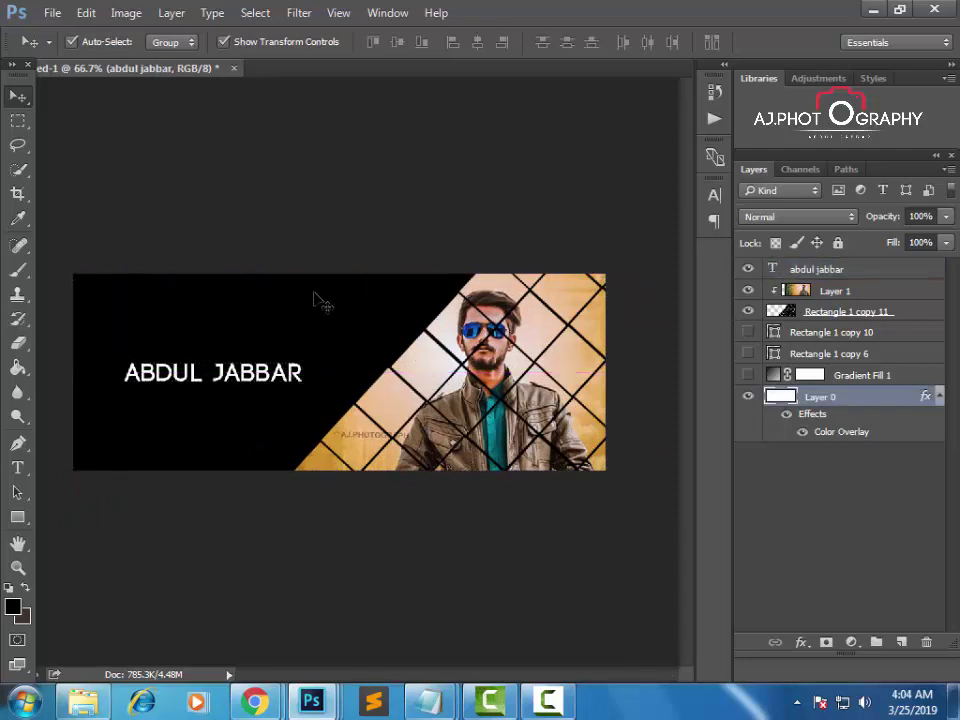
pyautogui.hotkey('ctrl', '+')
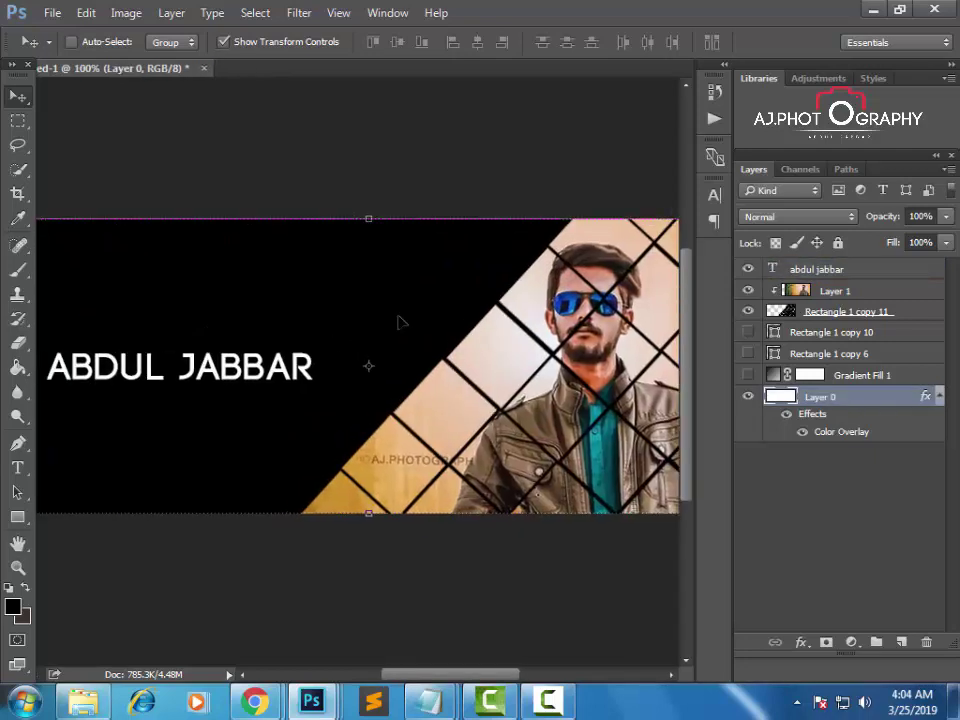
pyautogui.hotkey('ctrl', '-')
pyautogui.hotkey('ctrl', '-')
pyautogui.hotkey('ctrl', '+')
pyautogui.hotkey('ctrl', '+')
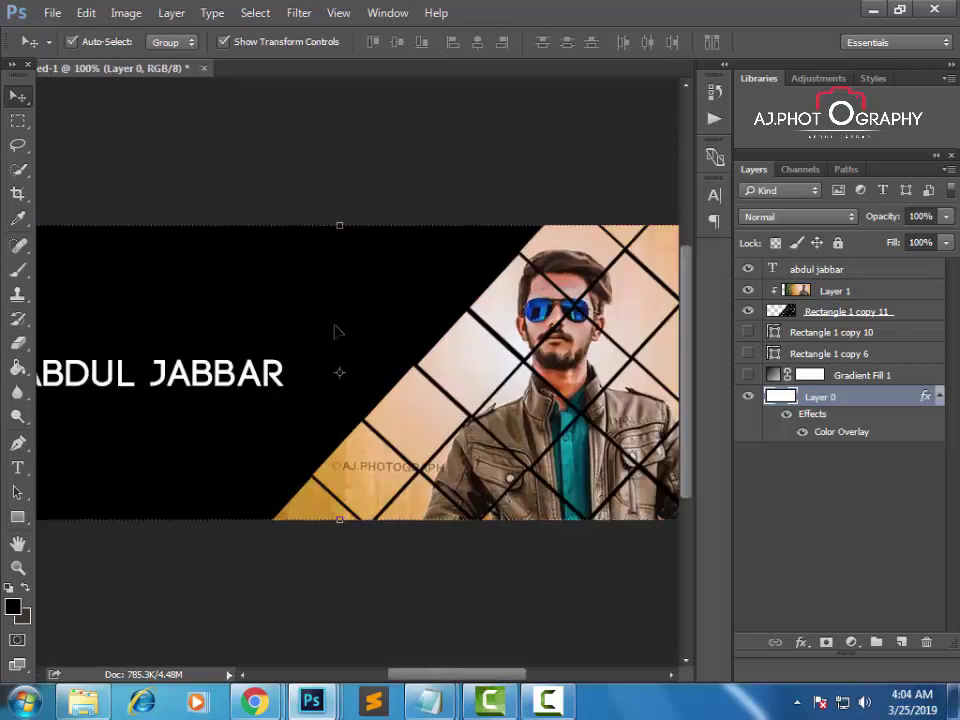
pyautogui.keyDown('ctrl'); pyautogui.click(345, 375); pyautogui.keyUp('ctrl')
pyautogui.moveTo(388, 354)
pyautogui.mouseDown()
pyautogui.moveTo(350, 373)
pyautogui.moveTo(347, 439)
pyautogui.mouseUp()
pyautogui.press('Return')
# Step: Duplicate the name just below the original and shrink the copy to about half size
pyautogui.click(354, 289)
pyautogui.hotkey('ctrl', '+')
pyautogui.click(347, 386)
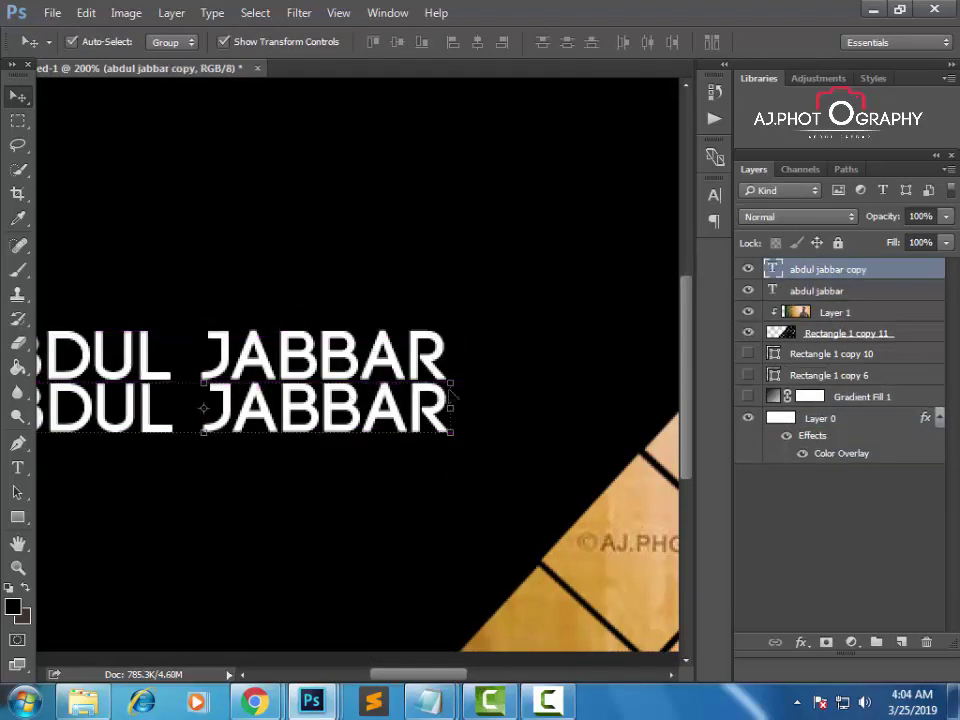
pyautogui.moveTo(456, 382); pyautogui.dragTo(310, 410)
pyautogui.press('Return')
# Step: Replace the copy's text with AJ.PHOTOGRAPHY and shift it right
pyautogui.press('t')
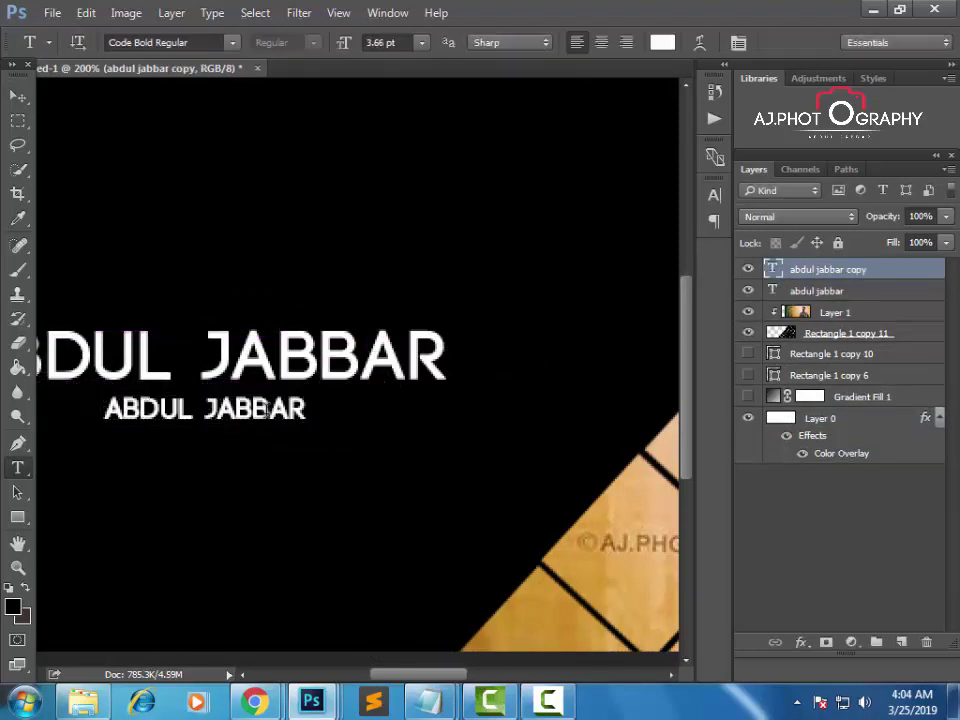
pyautogui.tripleClick(268, 418)
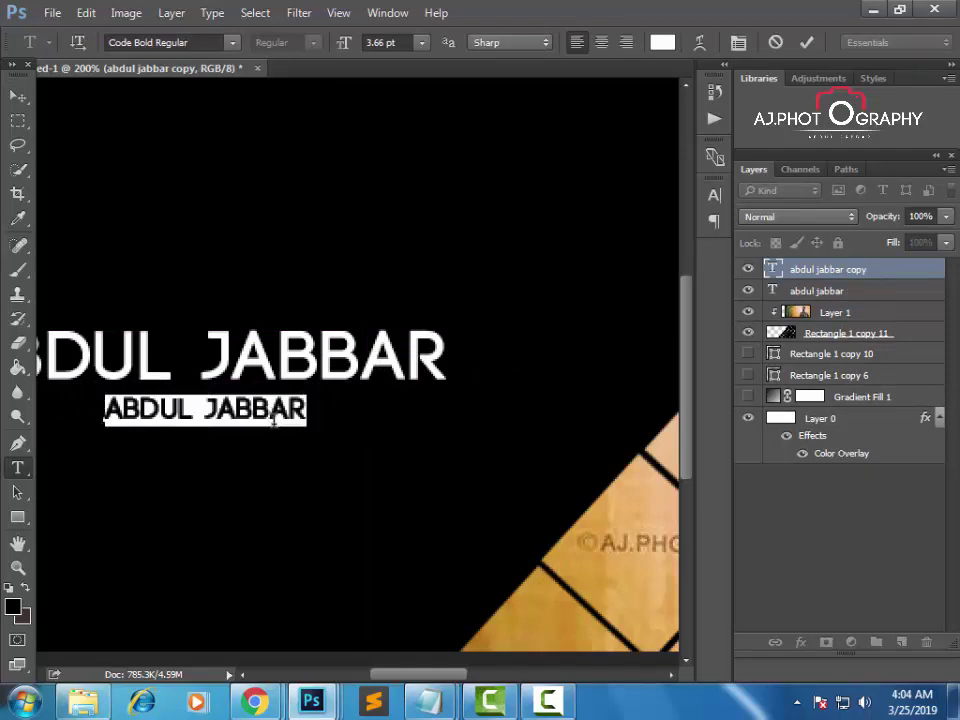
pyautogui.write('AJ.')
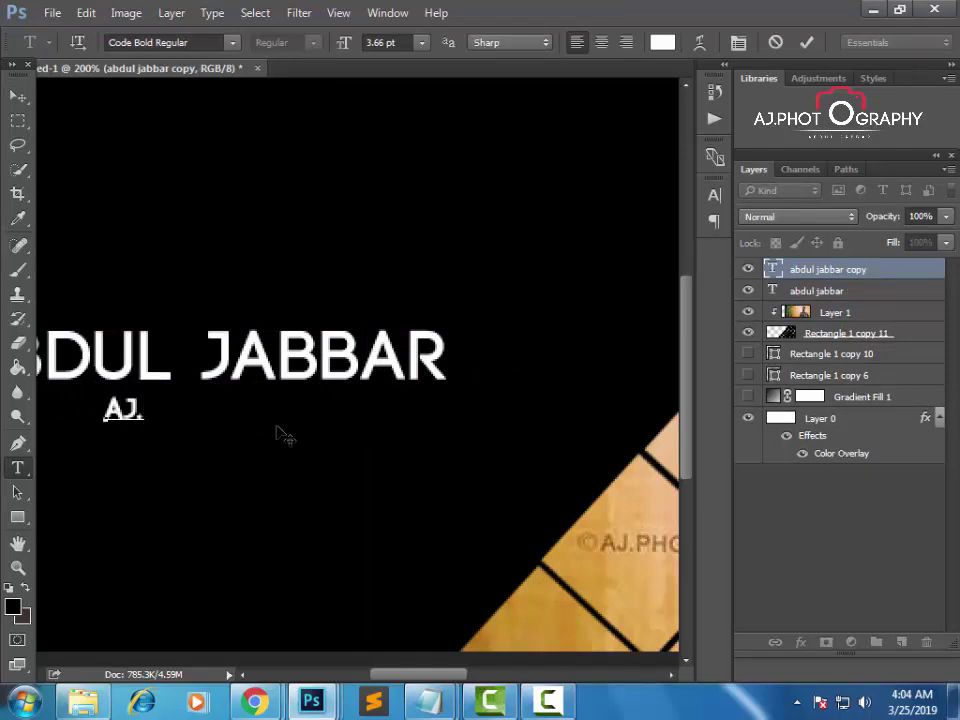
pyautogui.write('PHOTOGR')
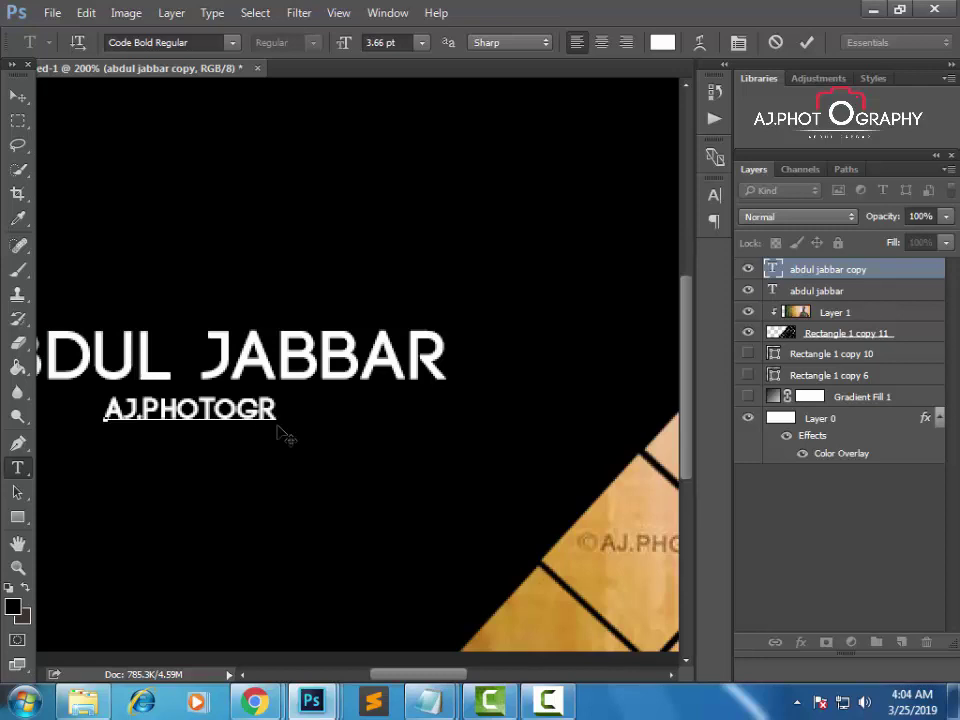
pyautogui.write('APHY')
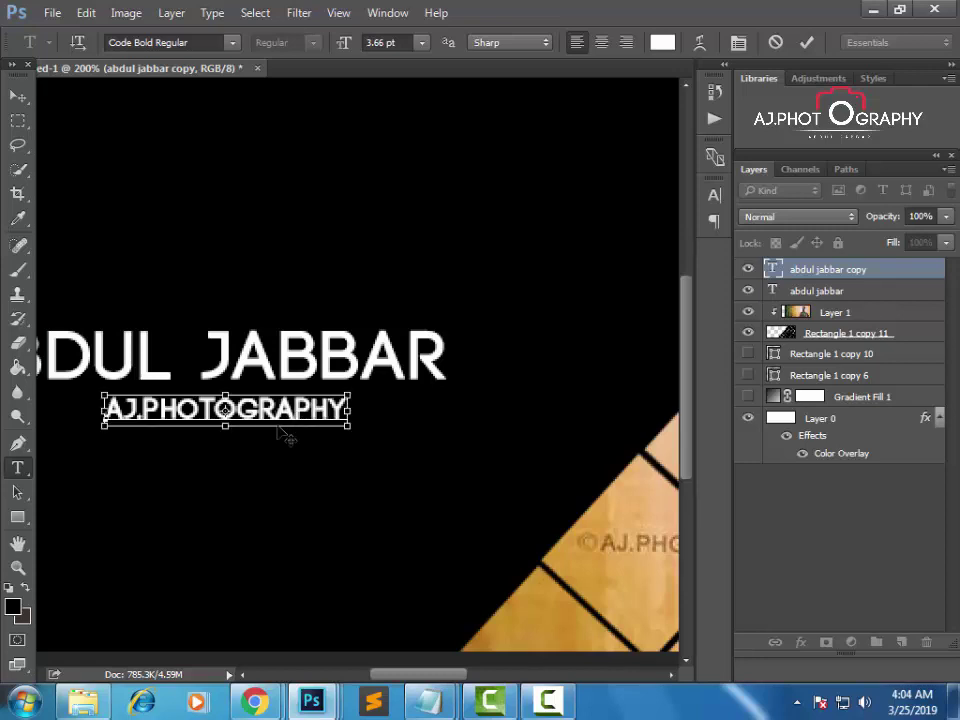
pyautogui.hotkey('ctrl', 'a')
pyautogui.click(20, 97)
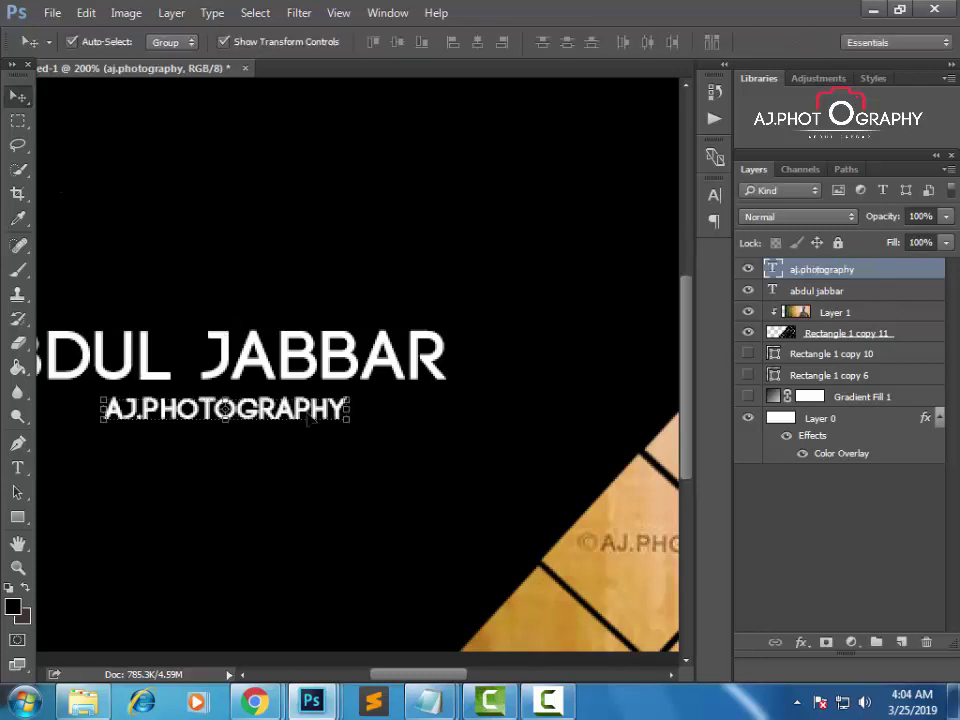
pyautogui.moveTo(308, 420); pyautogui.dragTo(354, 420)
pyautogui.hotkey('ctrl', '-')
pyautogui.hotkey('ctrl', '-')
pyautogui.hotkey('ctrl', '+')
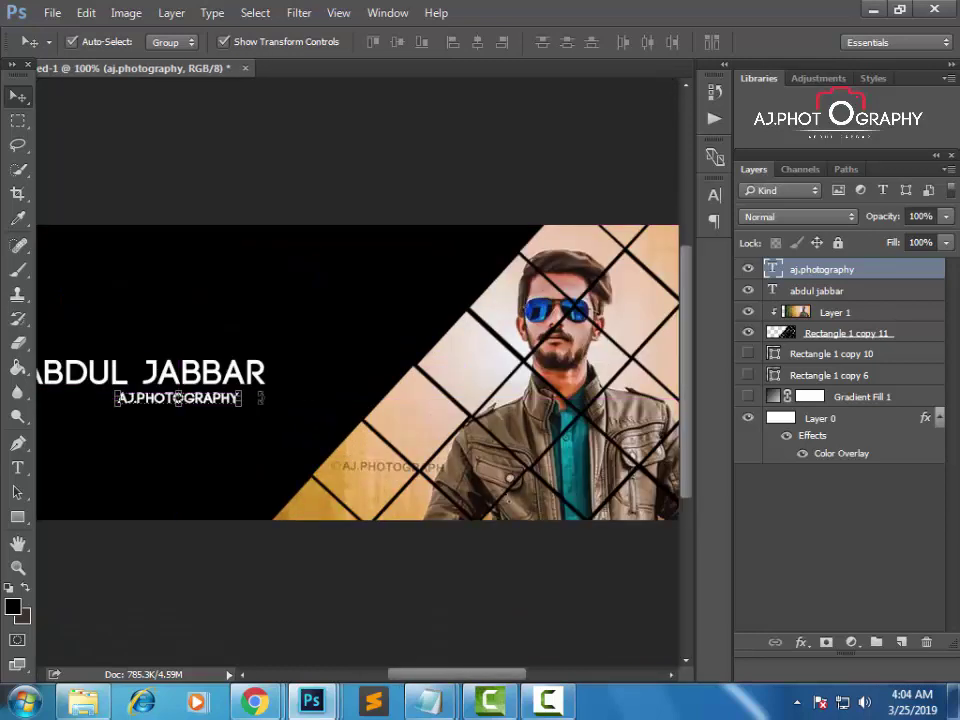
# Step: Scale the AJ.PHOTOGRAPHY subtitle to about 70% and place it beneath the name
pyautogui.hotkey('ctrl', 't')
pyautogui.moveTo(240, 392)
pyautogui.mouseDown()
pyautogui.moveTo(221, 397)
pyautogui.moveTo(185, 373)
pyautogui.moveTo(172, 349)
pyautogui.moveTo(158, 352)
pyautogui.mouseUp()
pyautogui.press('Return')
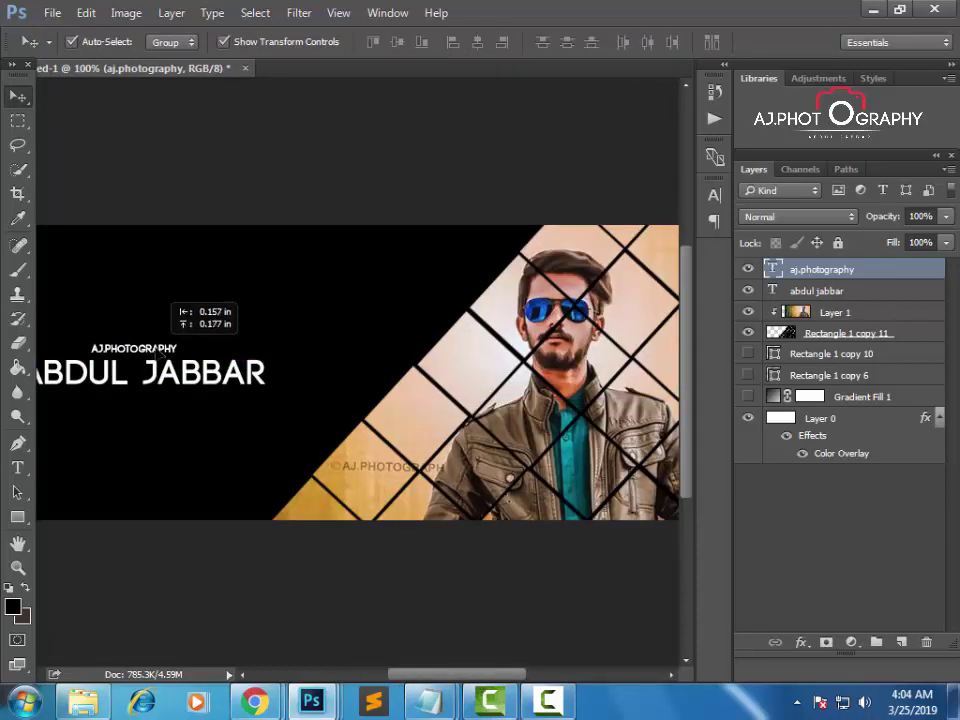
pyautogui.hotkey('ctrl', '-')
pyautogui.click(236, 437)
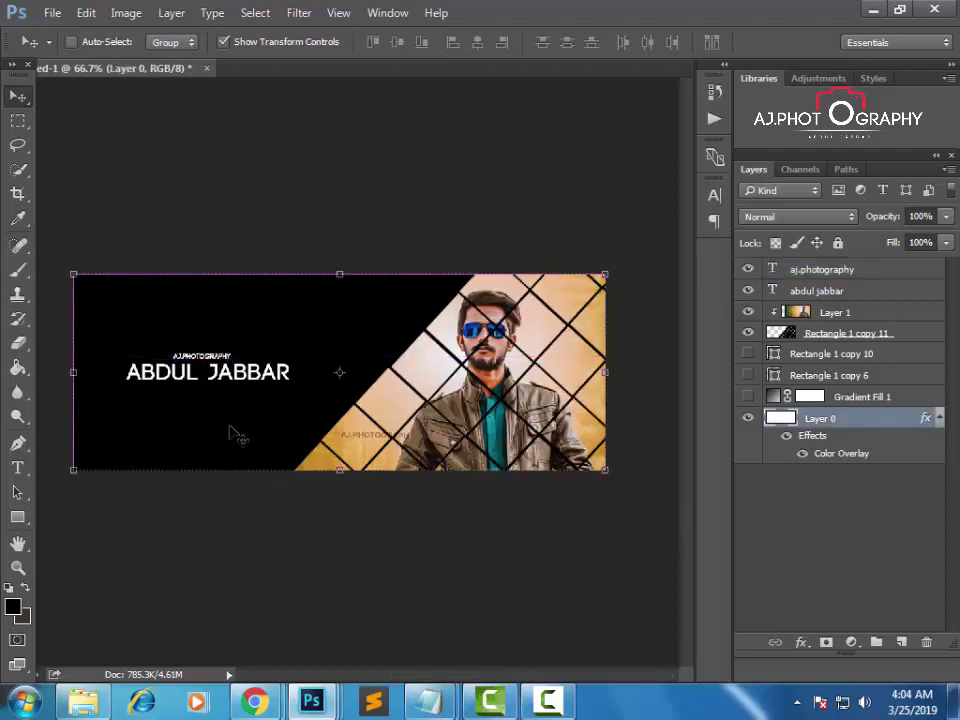
pyautogui.hotkey('ctrl', '+')
pyautogui.moveTo(197, 350)
pyautogui.mouseDown()
pyautogui.moveTo(198, 400)
pyautogui.moveTo(232, 398)
pyautogui.mouseUp()
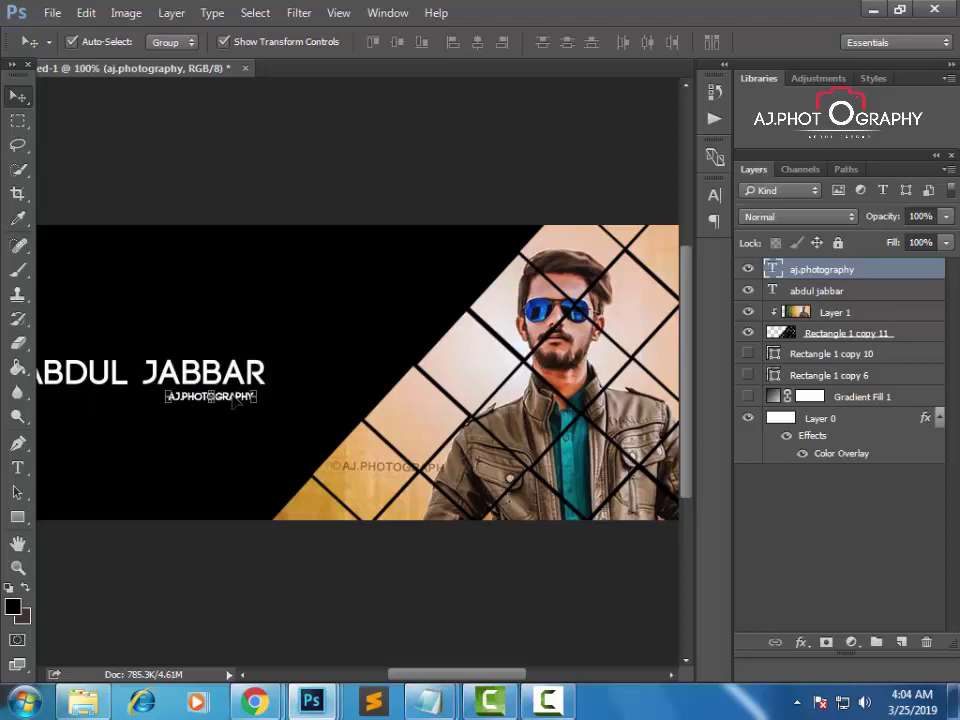
# Step: Deselect the subtitle, scroll the layers list, and select the name text layer
pyautogui.click(296, 401)
pyautogui.scroll(-1, 290, 398)
pyautogui.scroll(-1, 261, 435)
pyautogui.scroll(1, 253, 429)
pyautogui.scroll(1, 280, 410)
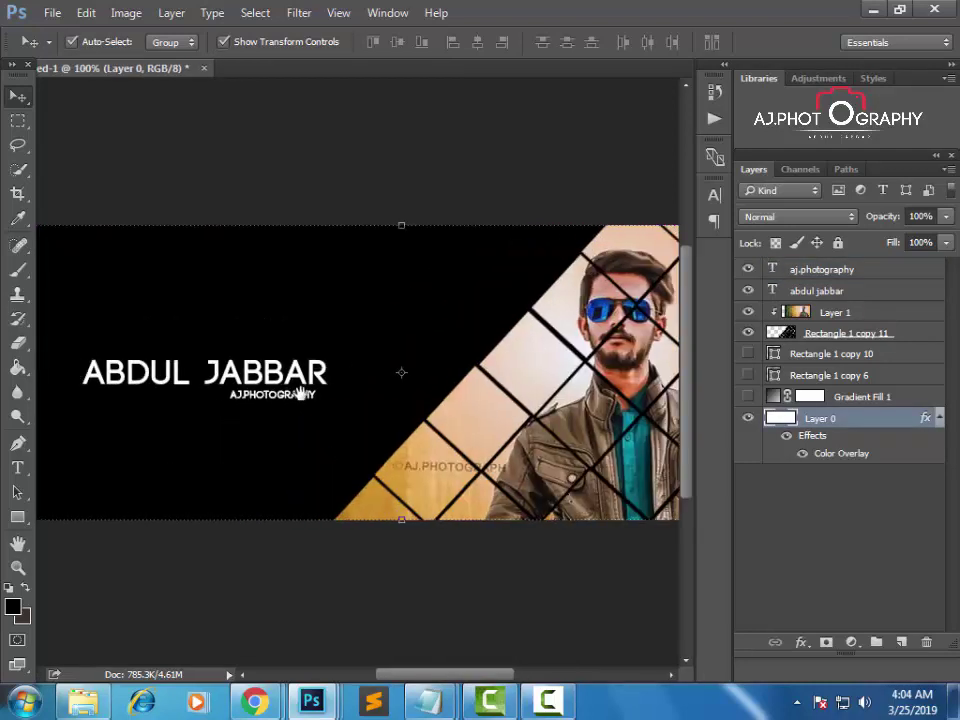
pyautogui.scroll(1, 311, 414)
pyautogui.click(890, 292)
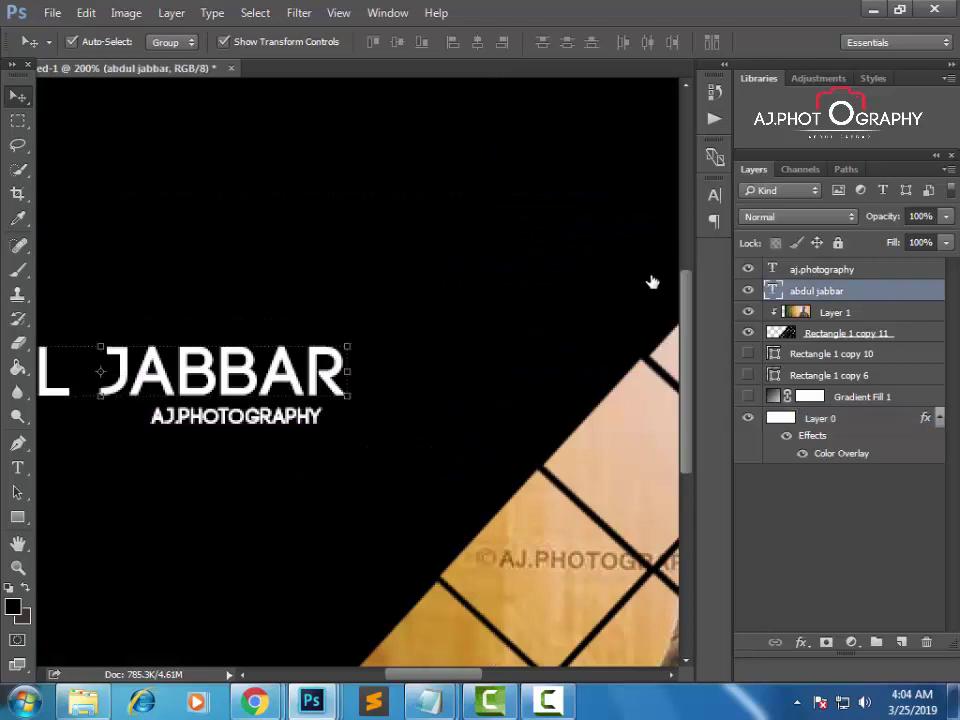
# Step: Add a Gradient Overlay layer style to the name text
pyautogui.doubleClick(900, 290)
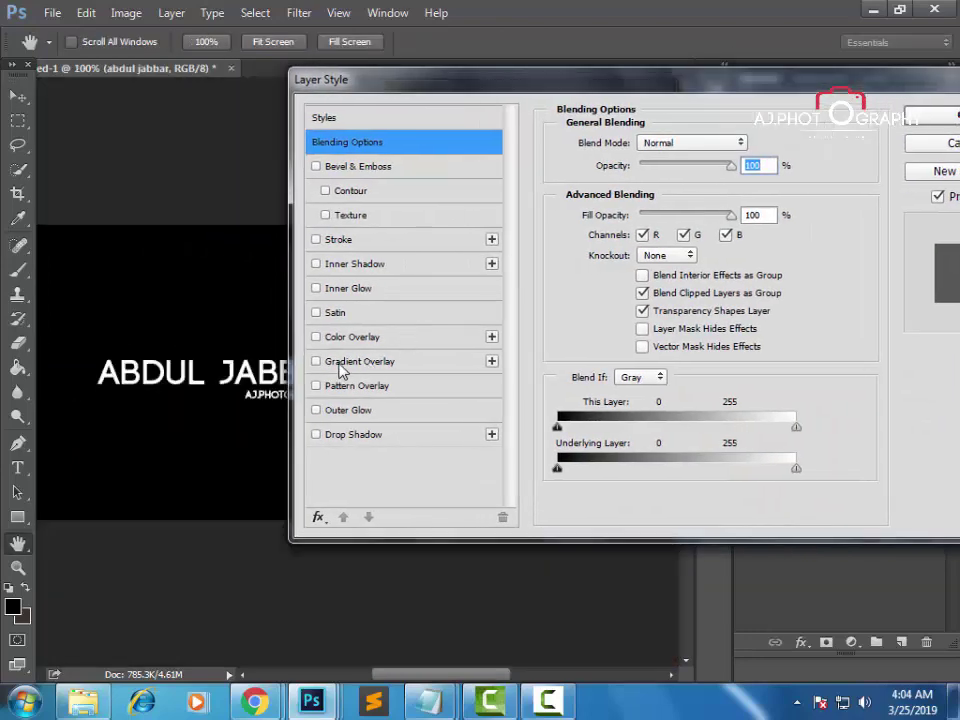
pyautogui.click(318, 362)
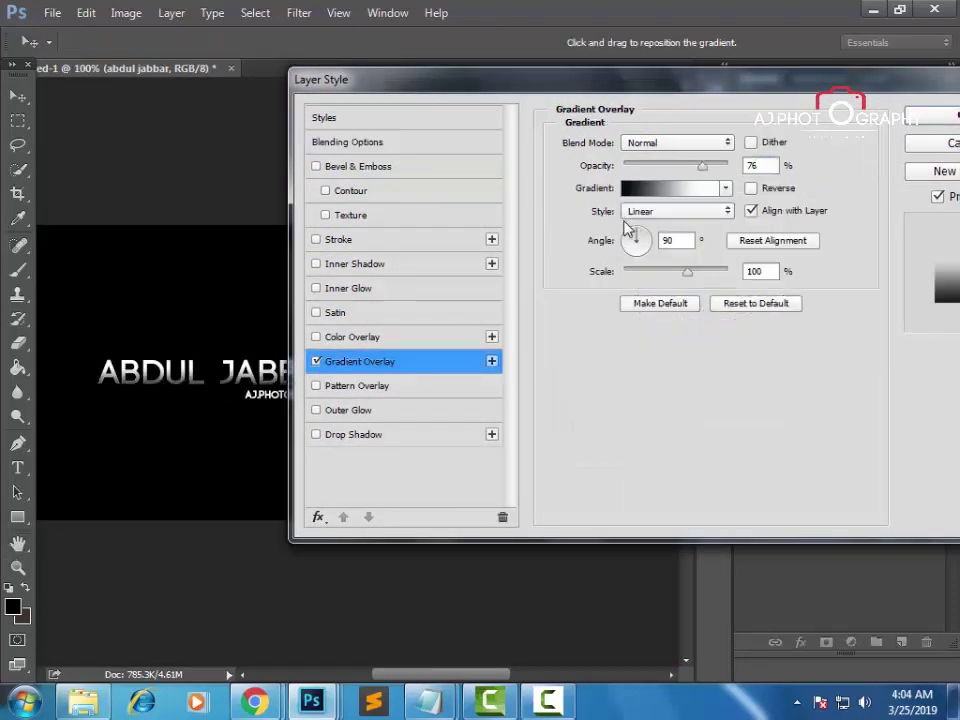
pyautogui.press('Return')
pyautogui.click(445, 328)
# Step: Add a Gradient Overlay to AJ.PHOTOGRAPHY with slightly lower opacity and larger scale
pyautogui.click(800, 270)
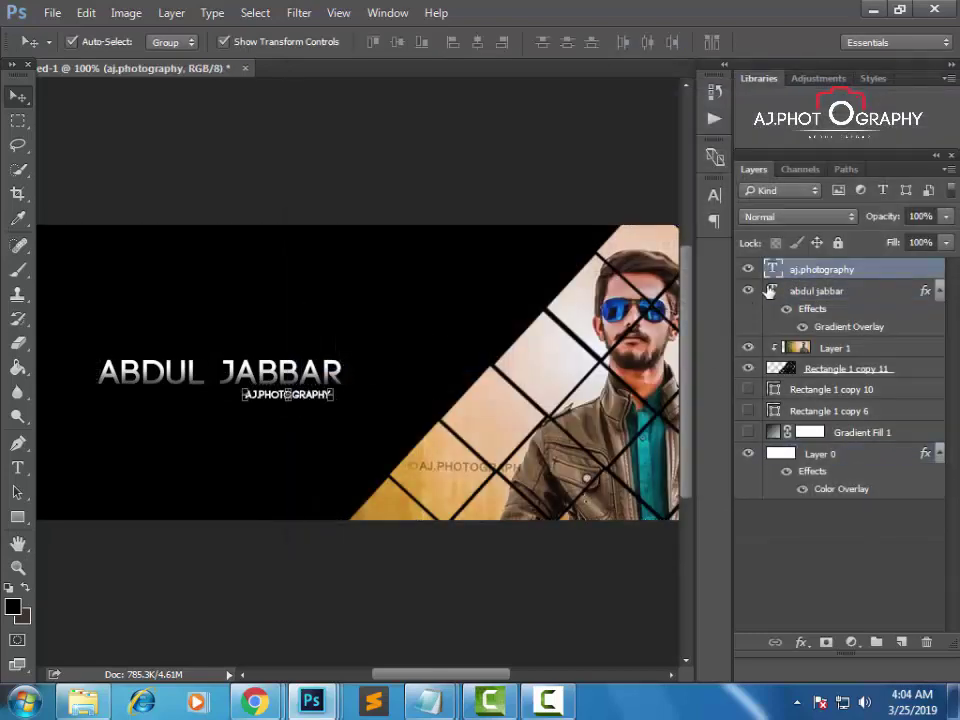
pyautogui.doubleClick(887, 269)
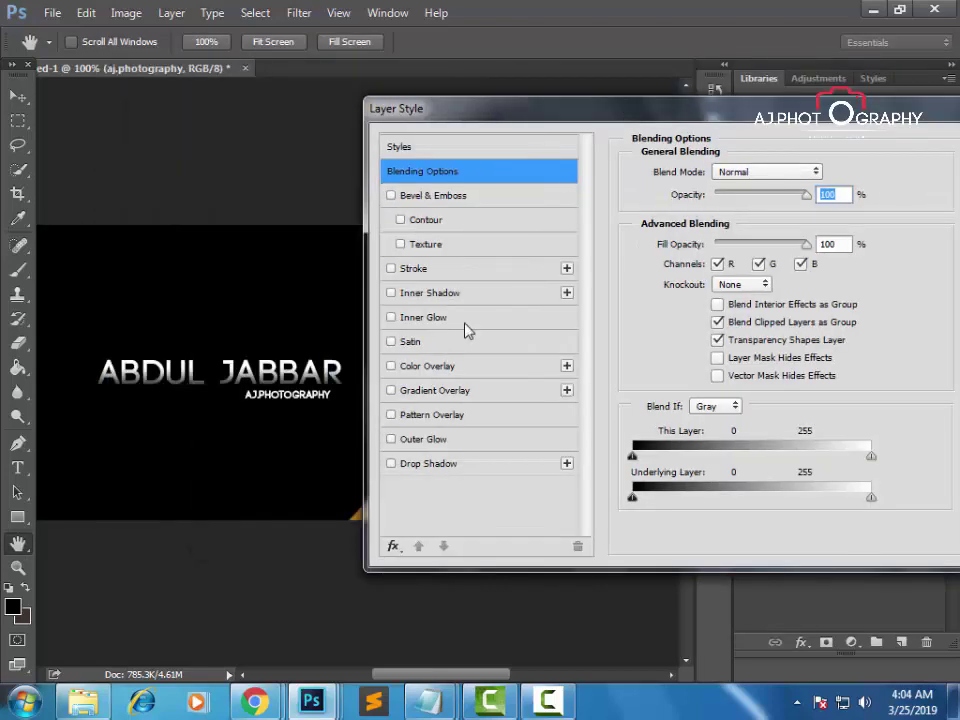
pyautogui.click(472, 387)
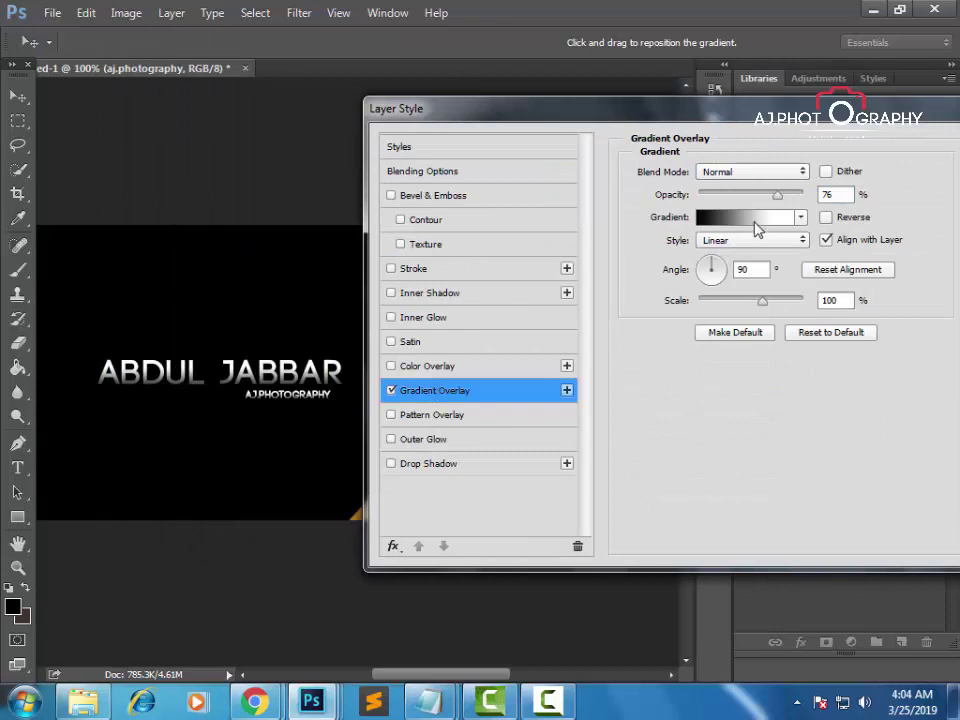
pyautogui.moveTo(781, 197); pyautogui.dragTo(771, 195)
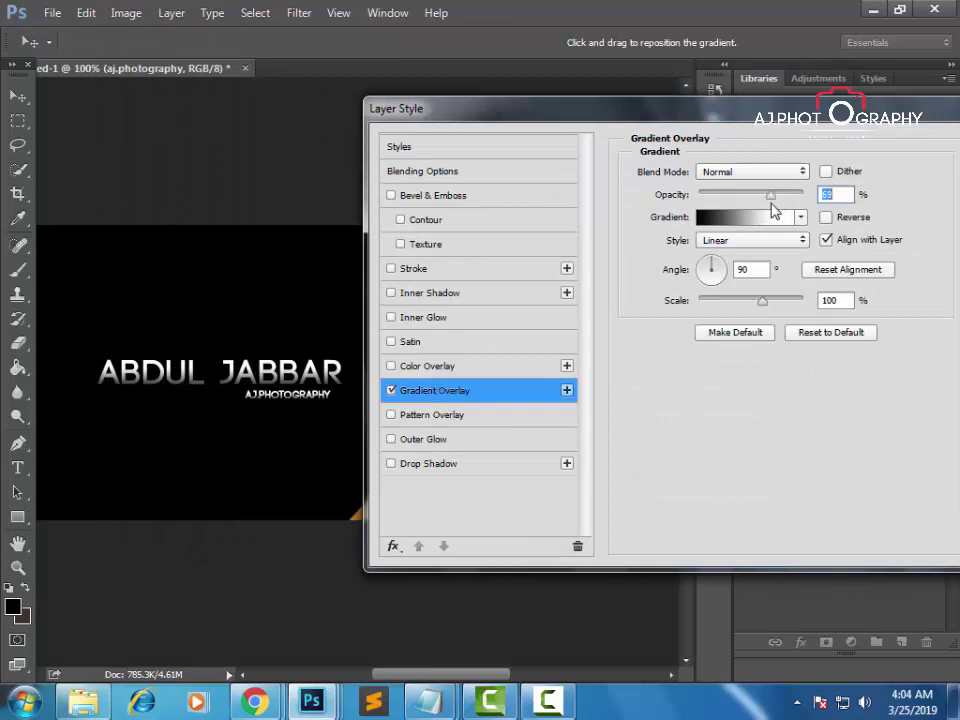
pyautogui.click(770, 300)
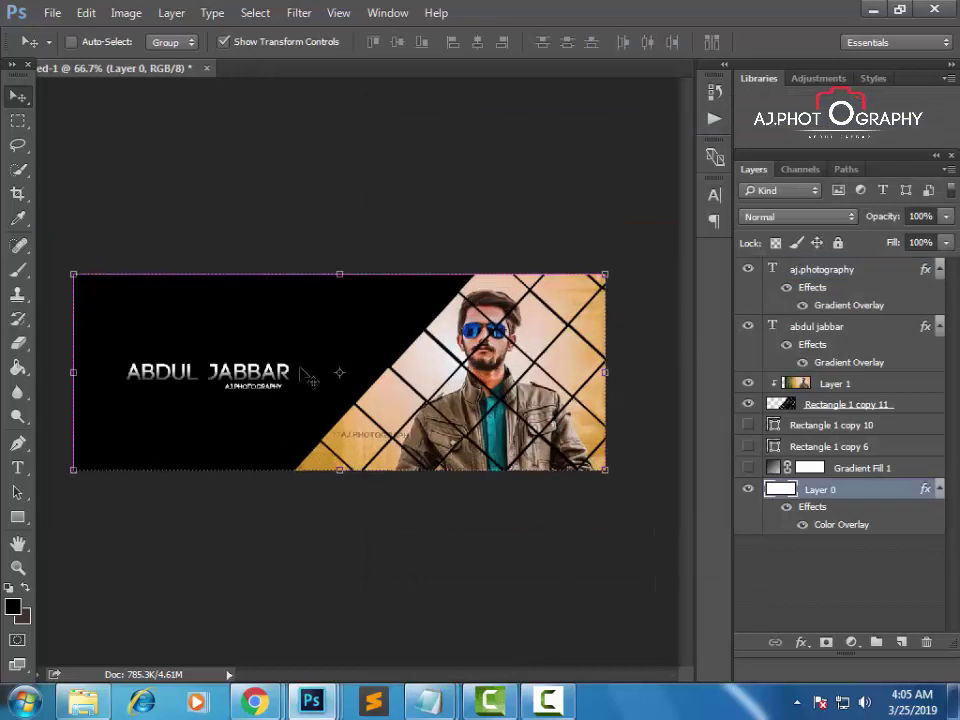
pyautogui.hotkey('ctrl', '+')
pyautogui.moveTo(275, 377); pyautogui.dragTo(306, 394)
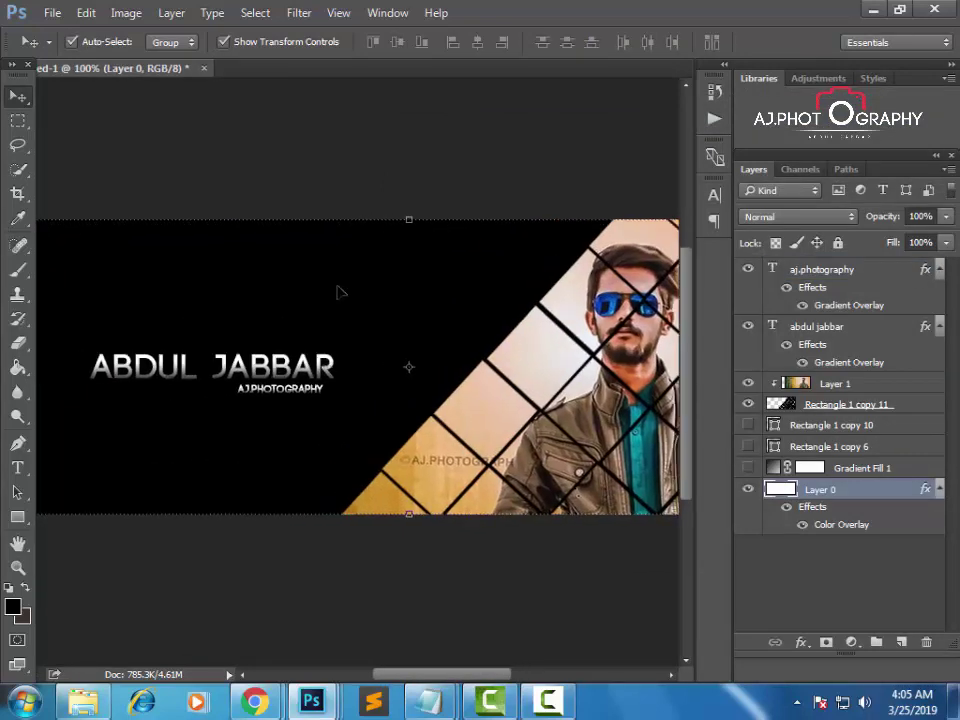
pyautogui.hotkey('ctrl', '-')
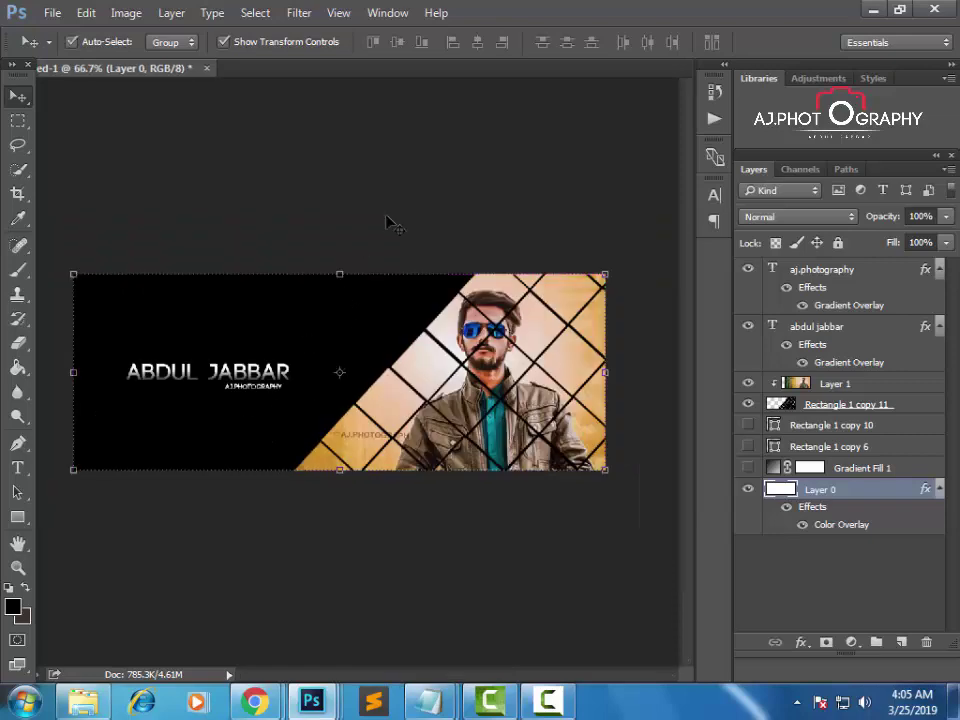
pyautogui.hotkey('ctrl', '+')
pyautogui.moveTo(246, 411); pyautogui.dragTo(335, 412)
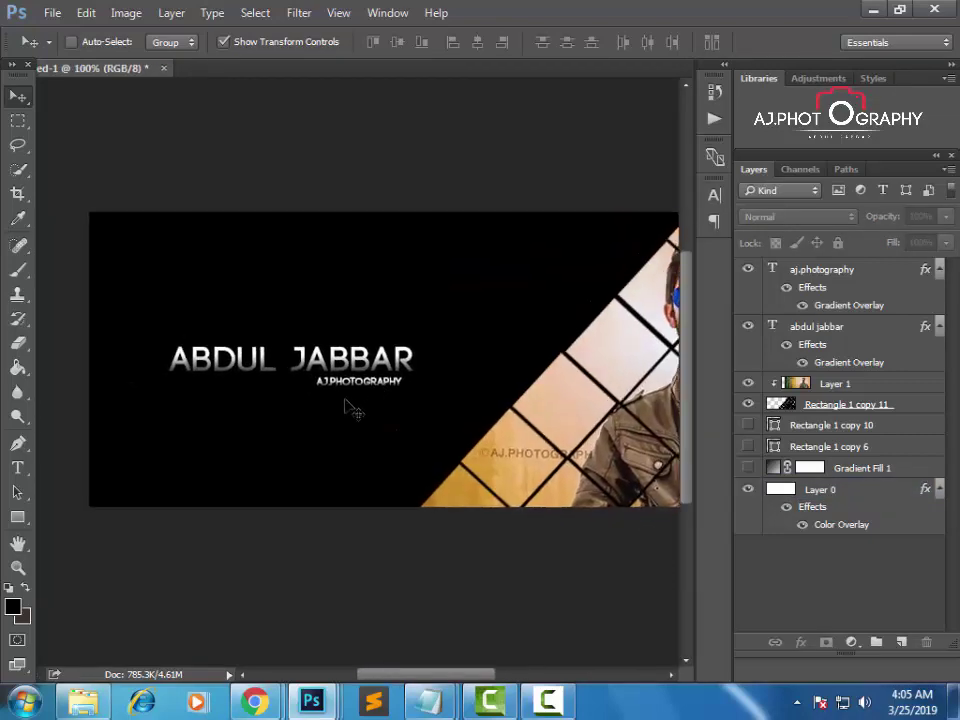
# Step: Draw a small rounded square in blue 1a6eae below the subtitle, about 31 × 30 px
pyautogui.hotkey('ctrl', '-')
pyautogui.hotkey('ctrl', '+')
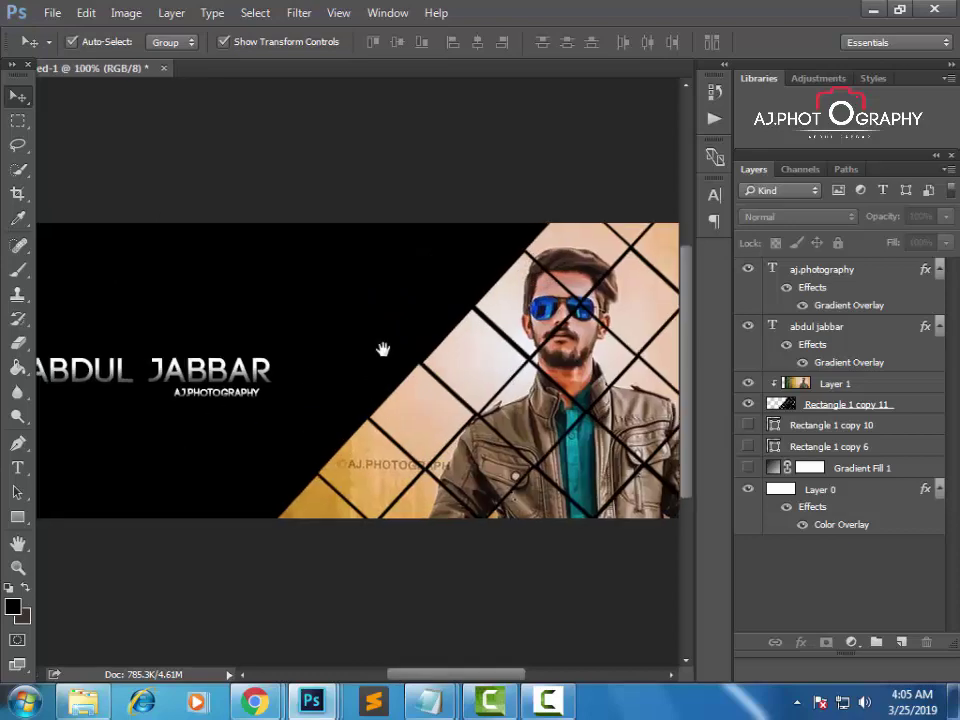
pyautogui.moveTo(381, 347); pyautogui.dragTo(385, 362)
pyautogui.hotkey('ctrl', '+')
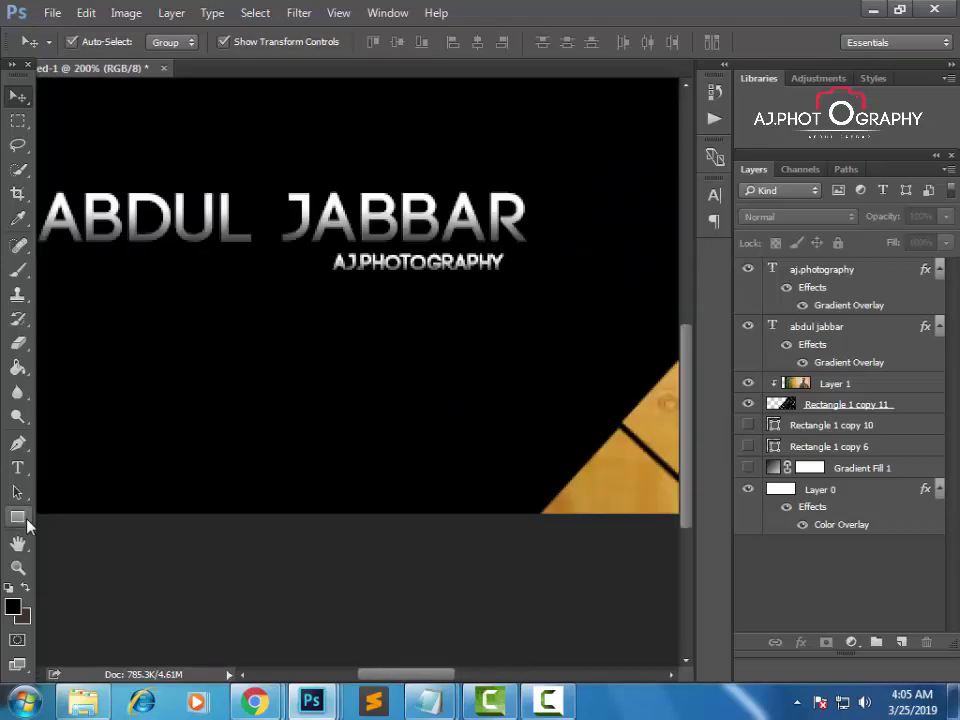
pyautogui.click(18, 517)
pyautogui.click(78, 538)
pyautogui.click(12, 606)
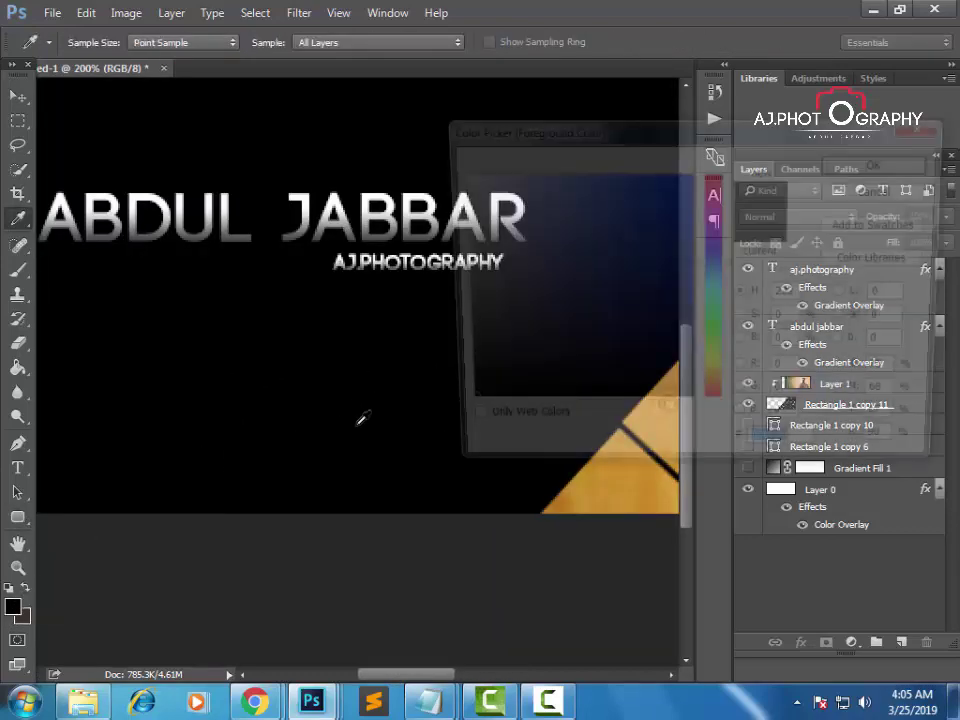
pyautogui.click(714, 274)
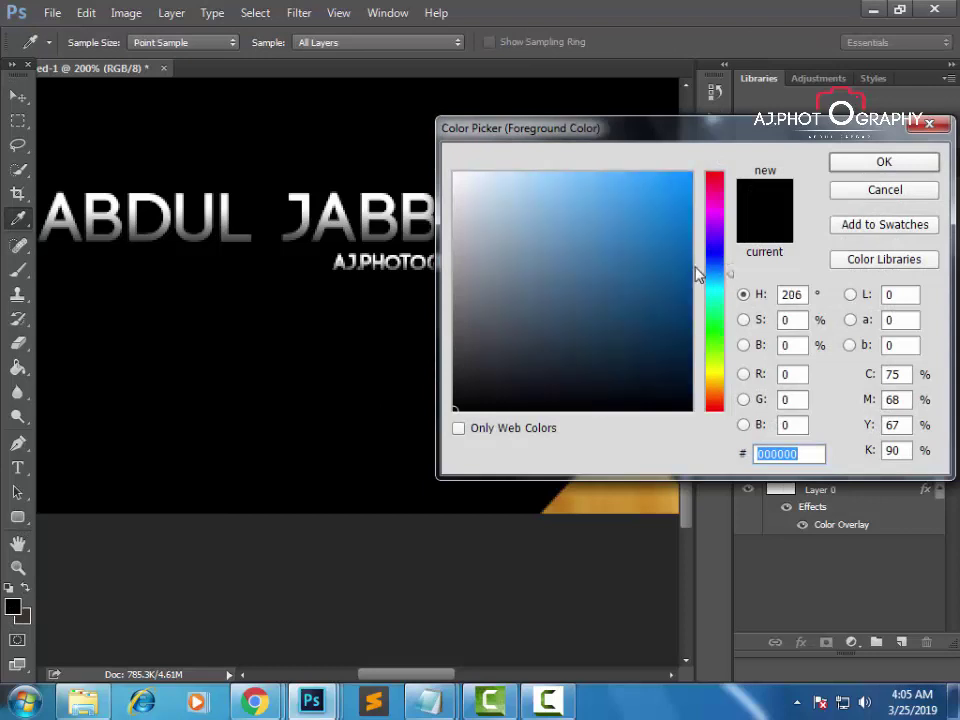
pyautogui.click(657, 248)
pyautogui.press('Return')
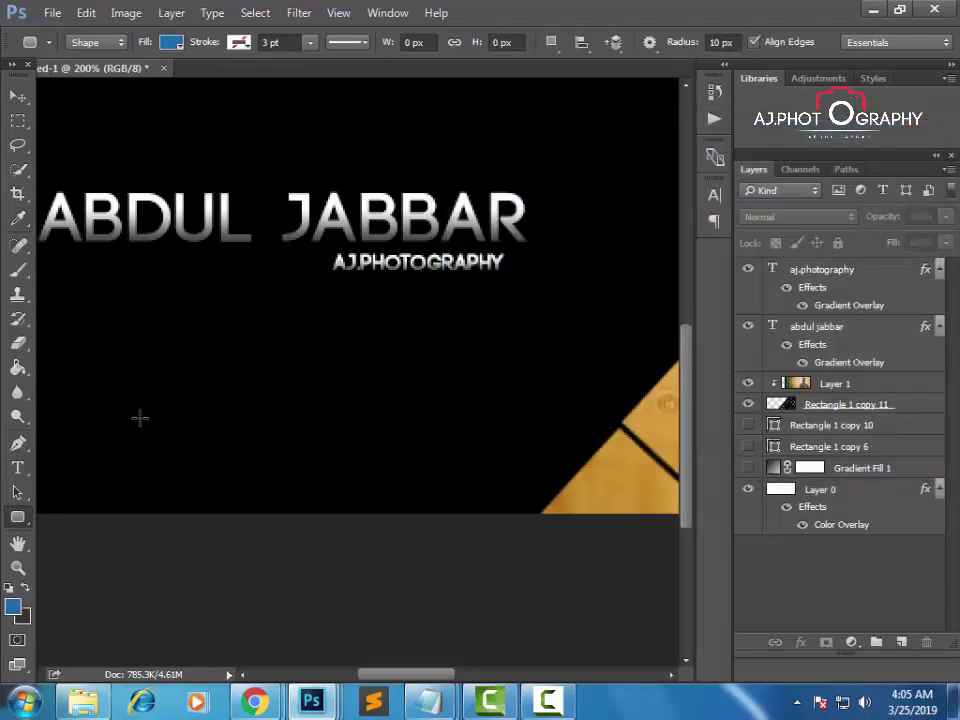
pyautogui.moveTo(107, 423); pyautogui.dragTo(164, 477)
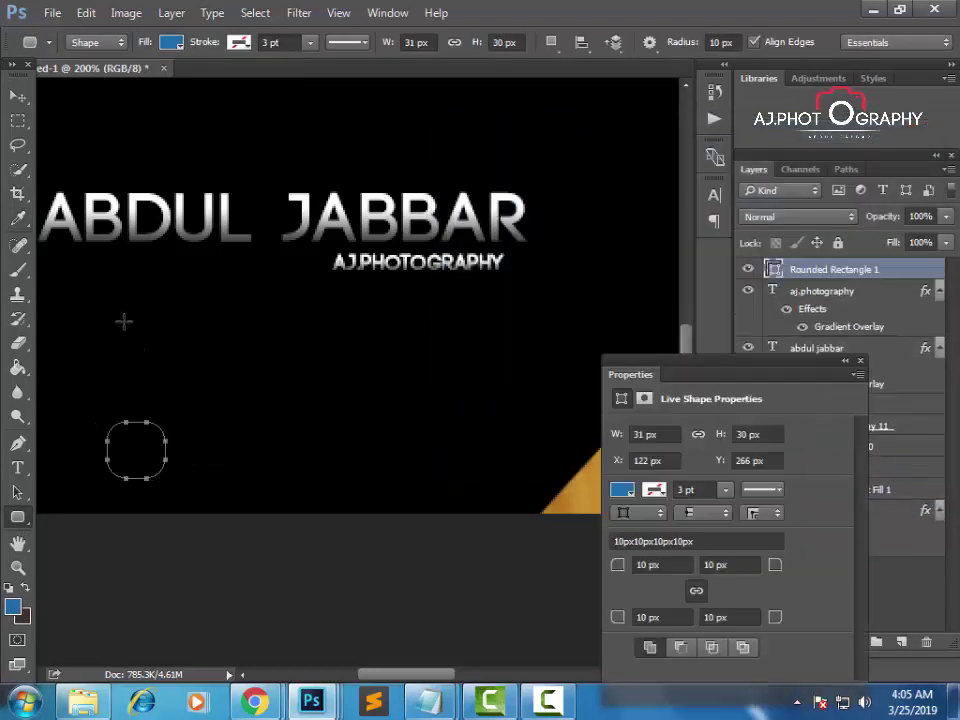
pyautogui.click(18, 95)
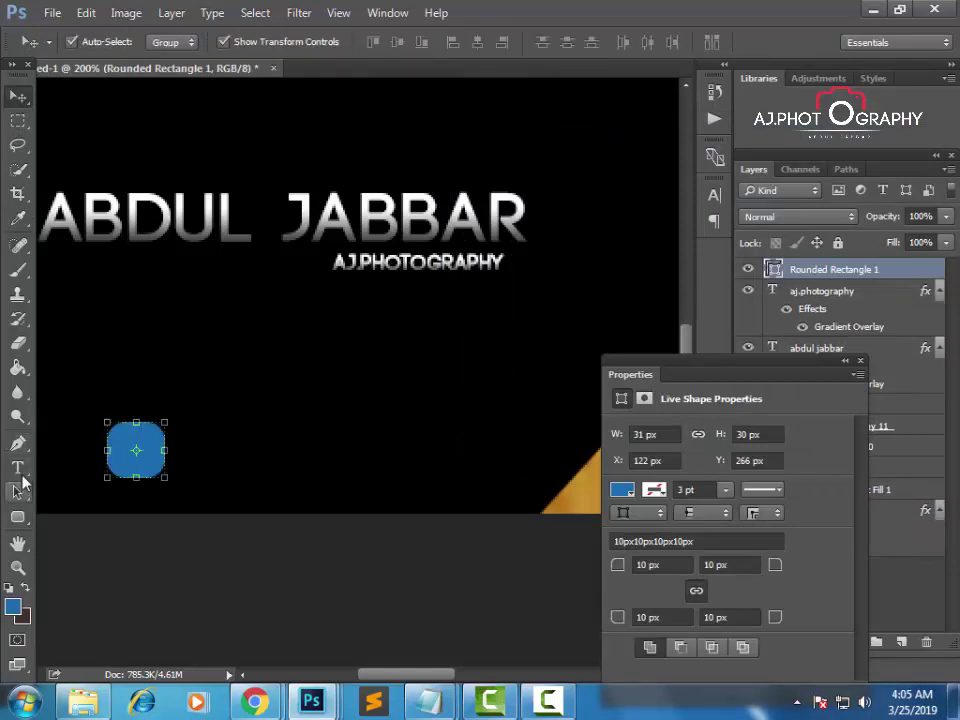
# Step: Type a white letter F in Arial on the black area
pyautogui.click(17, 467)
pyautogui.click(243, 345)
pyautogui.write('F')
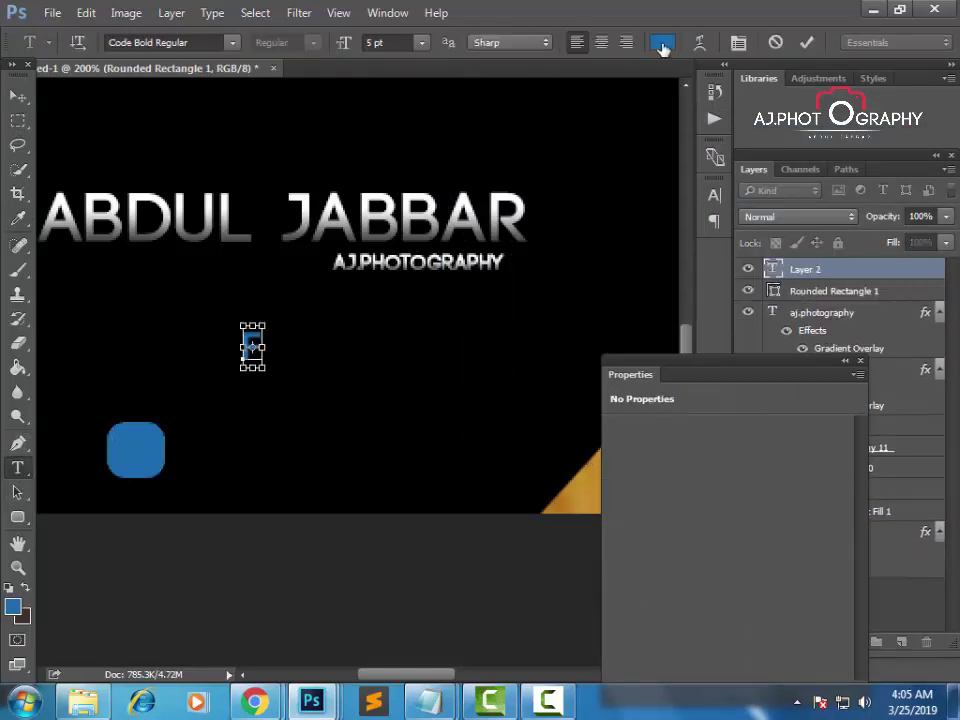
pyautogui.click(661, 42)
pyautogui.press('Return')
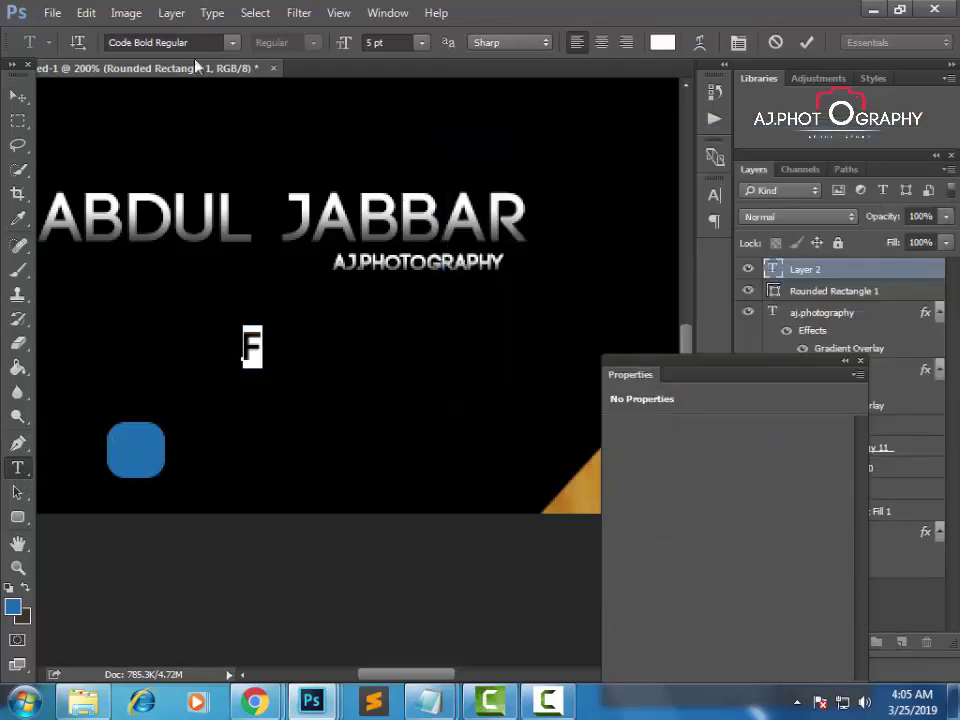
pyautogui.click(150, 42)
pyautogui.write('ar')
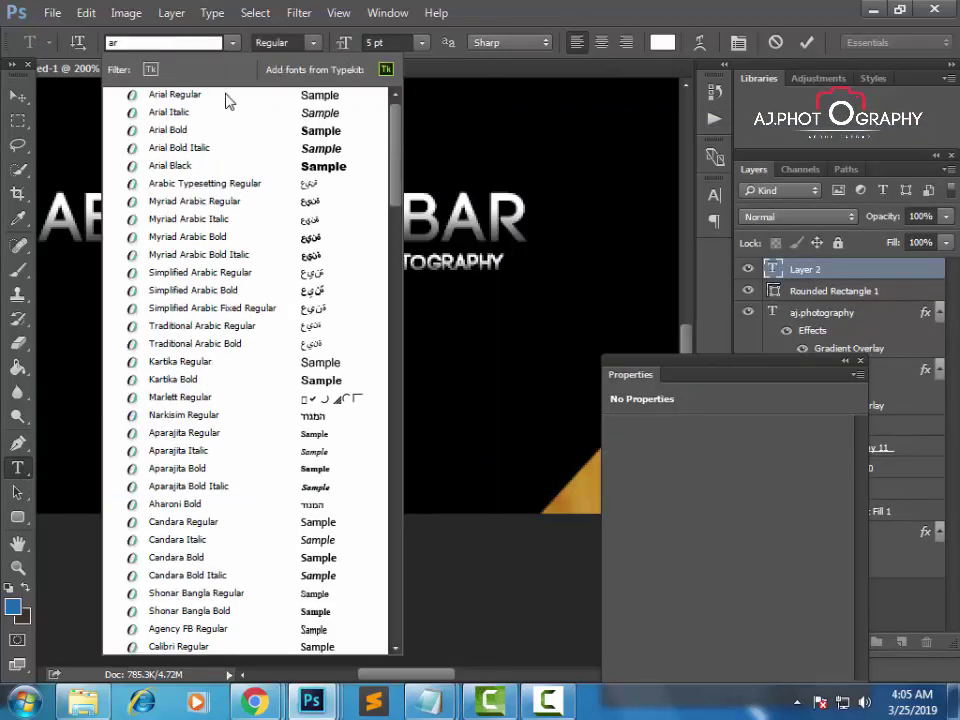
pyautogui.press('Return')
pyautogui.hotkey('ctrl', 'Return')
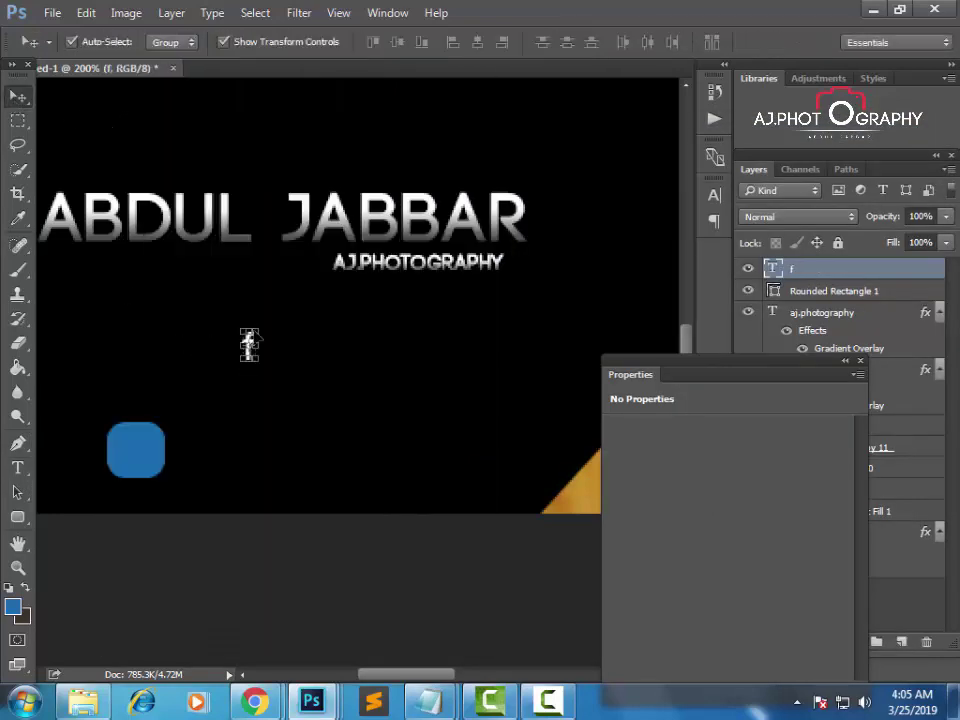
# Step: Move the f onto the blue rounded square
pyautogui.hotkey('ctrl', 't')
pyautogui.hotkey('ctrl', '+')
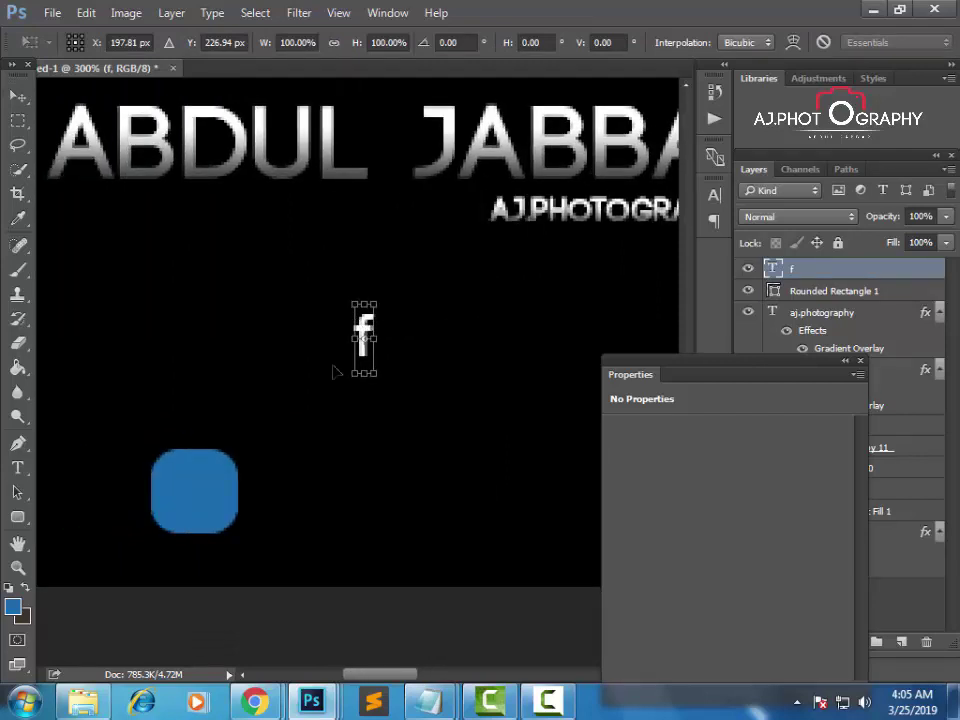
pyautogui.moveTo(363, 340); pyautogui.dragTo(198, 498)
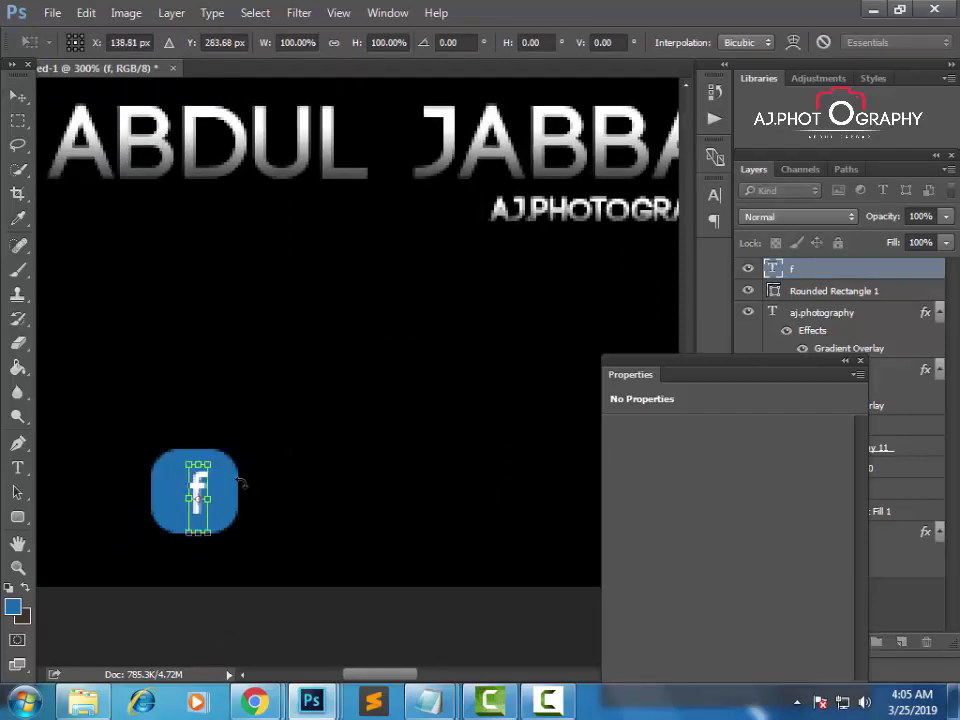
pyautogui.press('Return')
pyautogui.keyDown('ctrl'); pyautogui.click(315, 458); pyautogui.keyUp('ctrl')
pyautogui.hotkey('ctrl', '-')
pyautogui.hotkey('ctrl', '-')
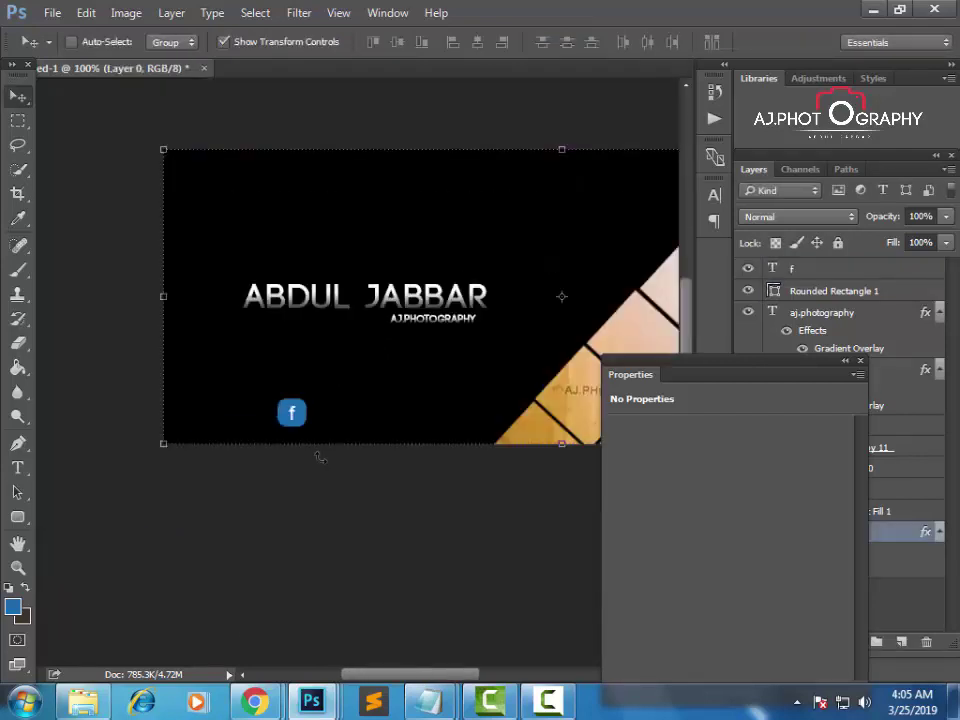
pyautogui.hotkey('ctrl', '+')
# Step: Scale the blue rounded square down slightly around the f
pyautogui.keyDown('ctrl'); pyautogui.click(332, 439); pyautogui.keyUp('ctrl')
pyautogui.hotkey('ctrl', '+')
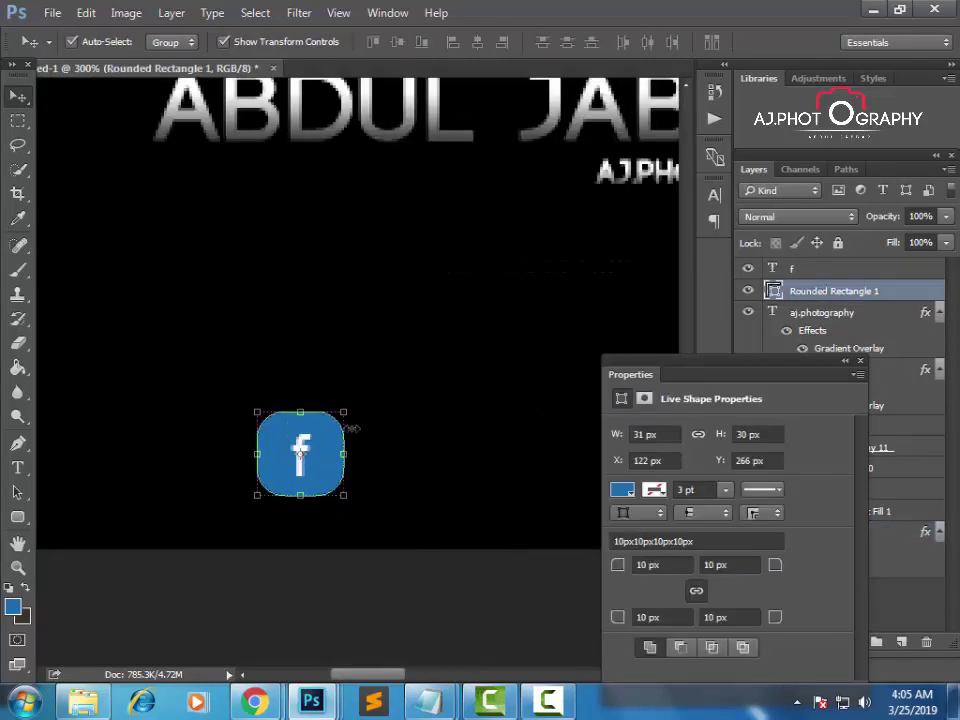
pyautogui.moveTo(344, 411); pyautogui.dragTo(336, 419)
pyautogui.press('Return')
pyautogui.keyDown('ctrl'); pyautogui.click(392, 420); pyautogui.keyUp('ctrl')
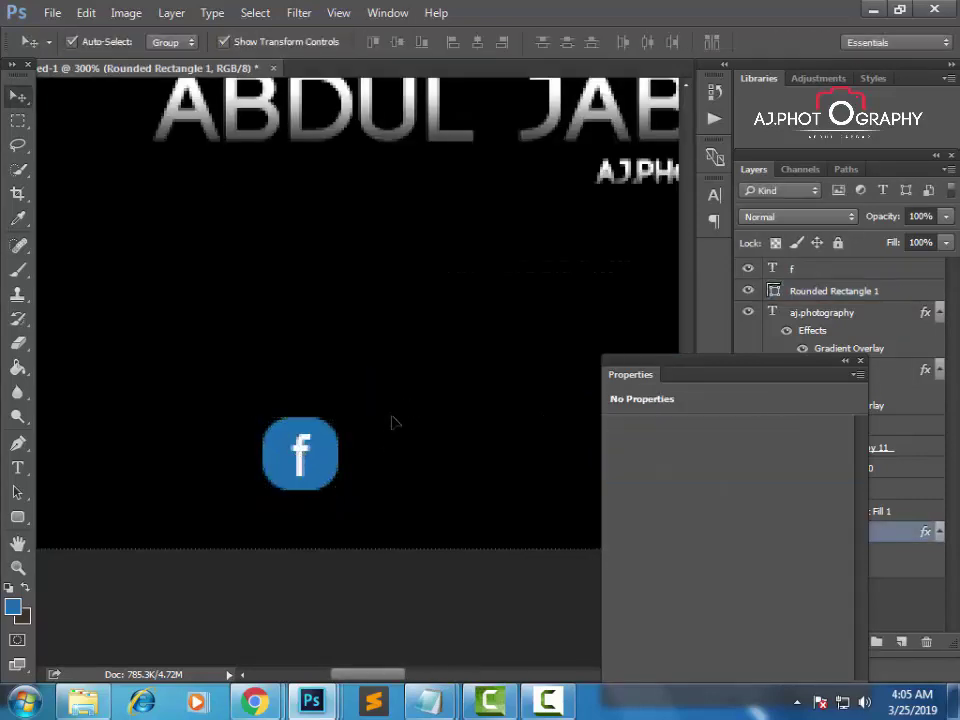
pyautogui.hotkey('ctrl', '-')
pyautogui.hotkey('ctrl', '+')
# Step: Change the f's font style to Arial Bold
pyautogui.keyDown('ctrl'); pyautogui.click(283, 446); pyautogui.keyUp('ctrl')
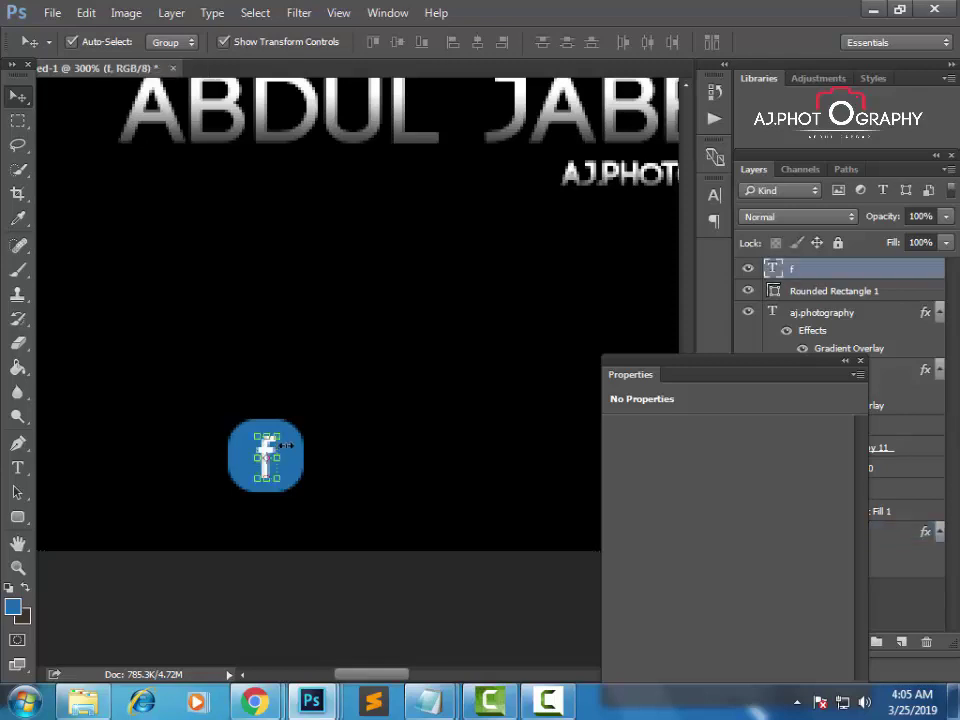
pyautogui.press('t')
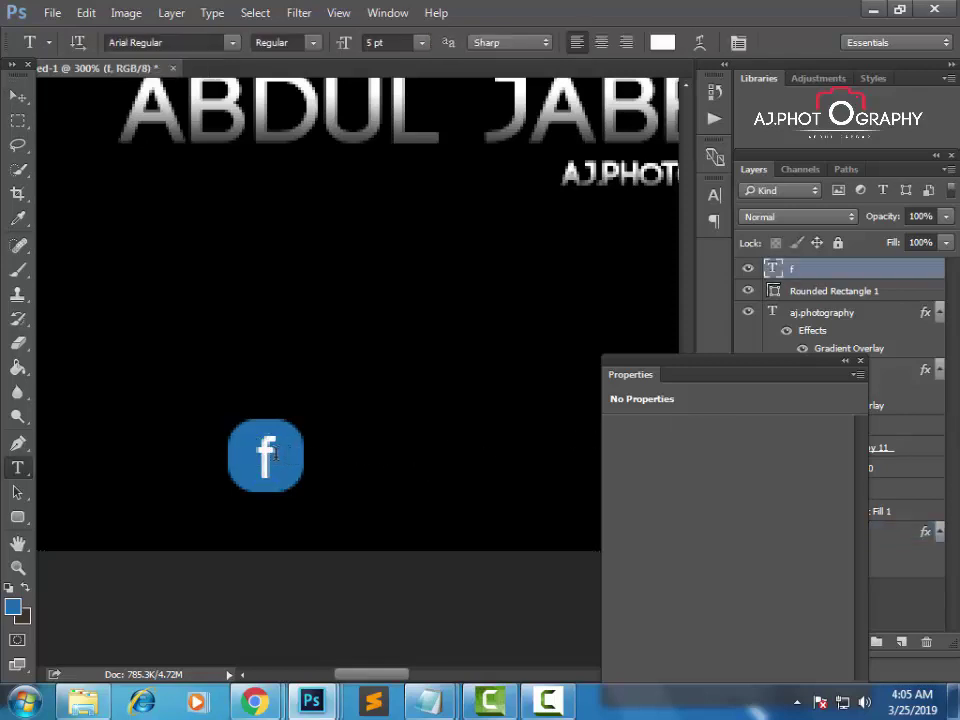
pyautogui.doubleClick(268, 453)
pyautogui.click(300, 36)
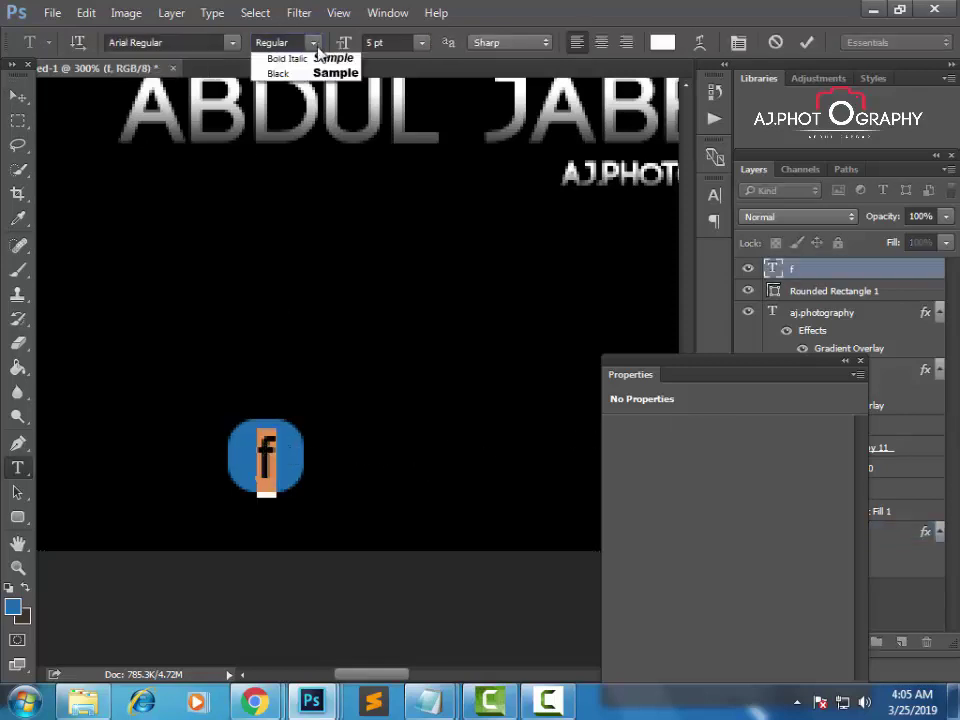
pyautogui.click(305, 92)
pyautogui.click(18, 96)
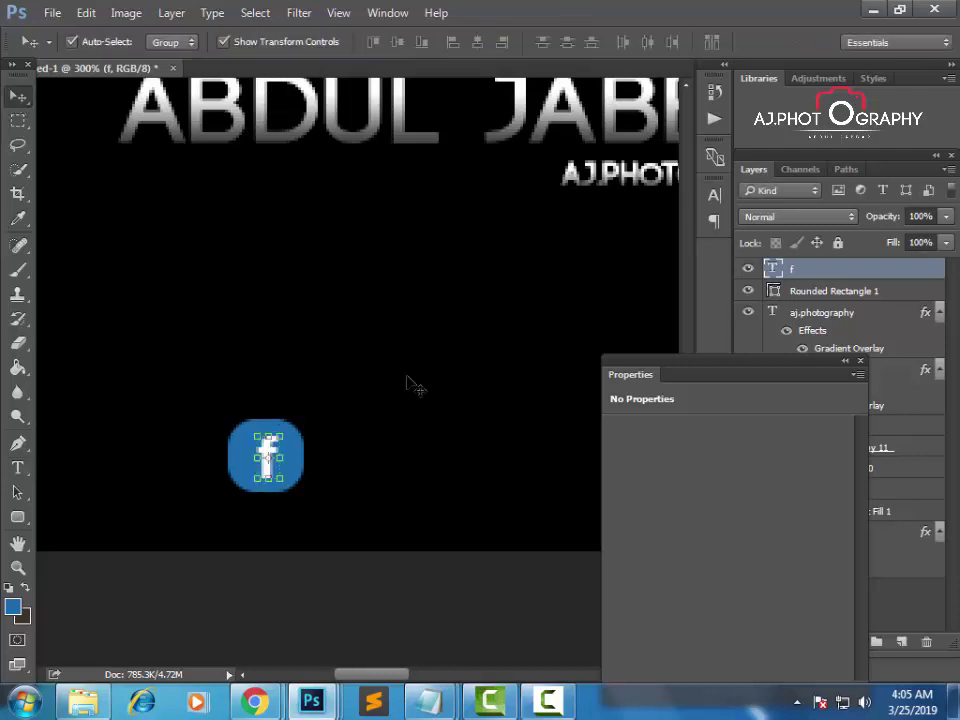
pyautogui.click(440, 386)
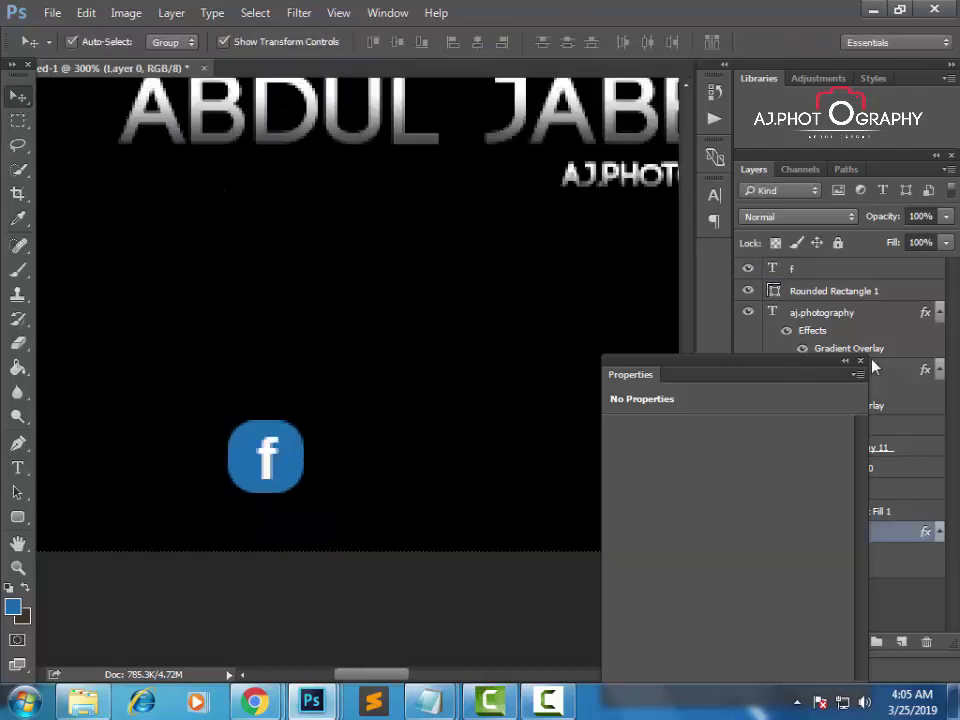
# Step: Select the f and Rounded Rectangle 1 layers and scale the icon to about 74%
pyautogui.click(862, 363)
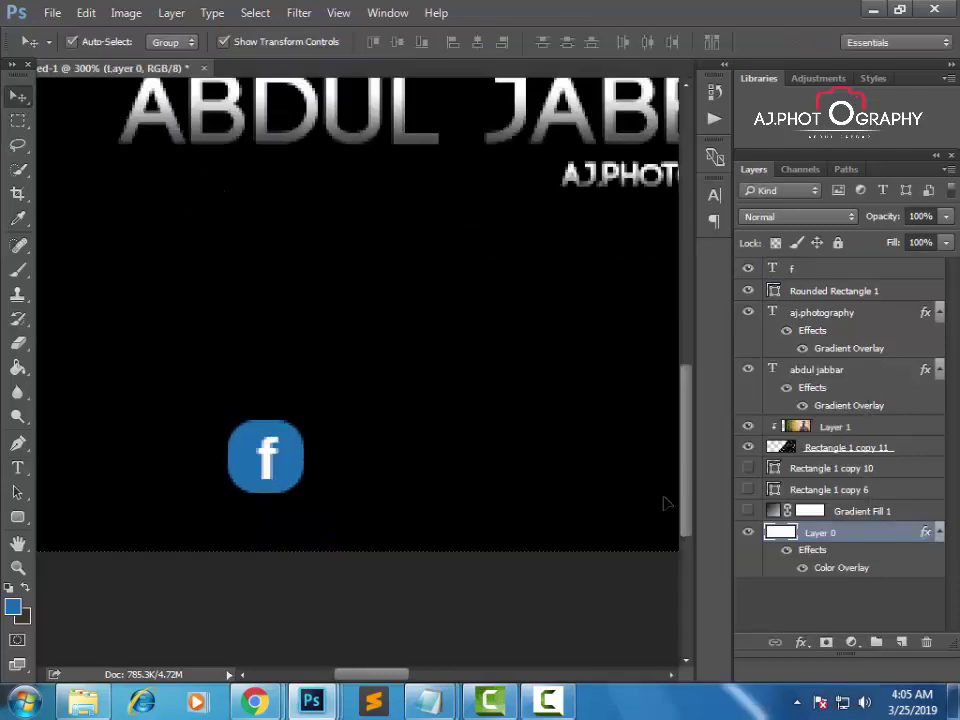
pyautogui.click(836, 272)
pyautogui.keyDown('shift'); pyautogui.click(808, 291); pyautogui.keyUp('shift')
pyautogui.moveTo(304, 421)
pyautogui.mouseDown()
pyautogui.moveTo(297, 430)
pyautogui.moveTo(379, 358)
pyautogui.moveTo(247, 436)
pyautogui.mouseUp()
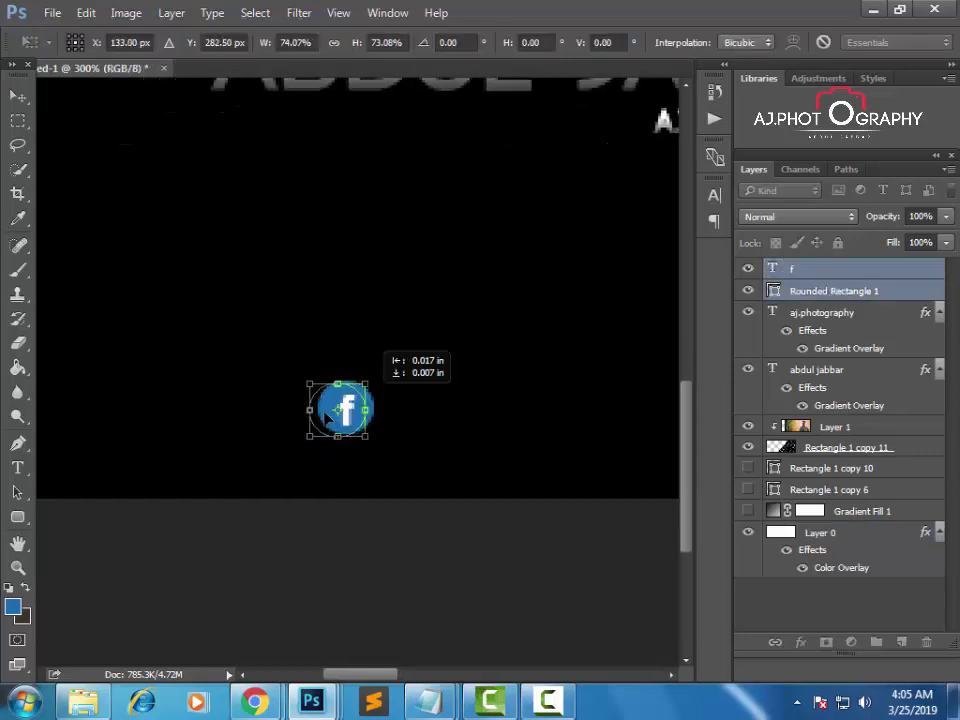
pyautogui.press('Return')
# Step: Zoom out to check the layout, then zoom back in on the lower-left icon area
pyautogui.hotkey('ctrl', '-')
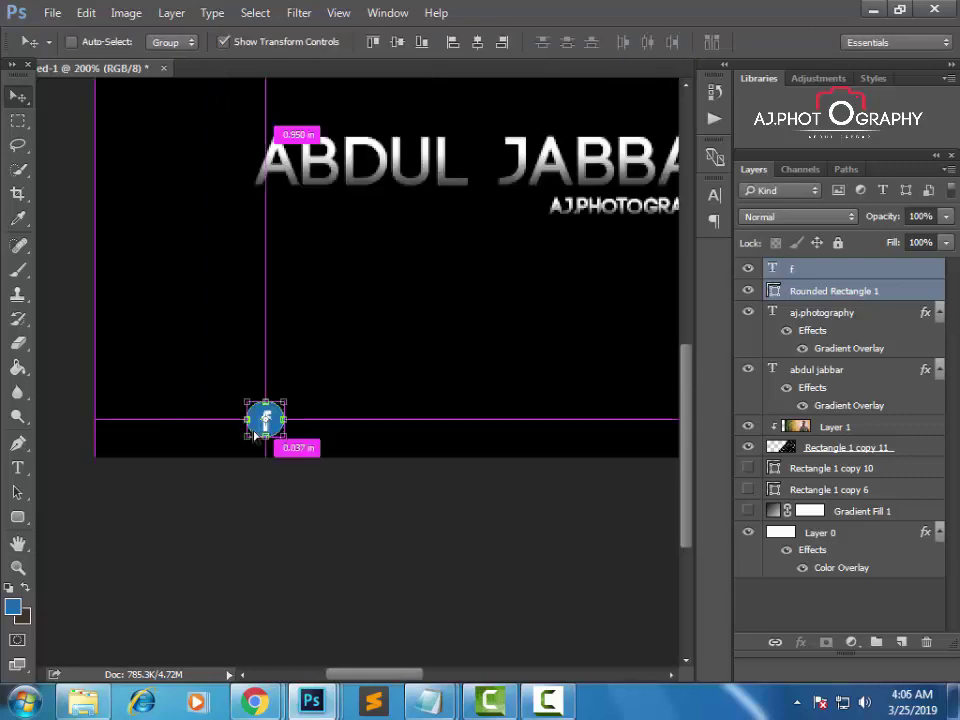
pyautogui.hotkey('ctrl', '-')
pyautogui.hotkey('ctrl', '+')
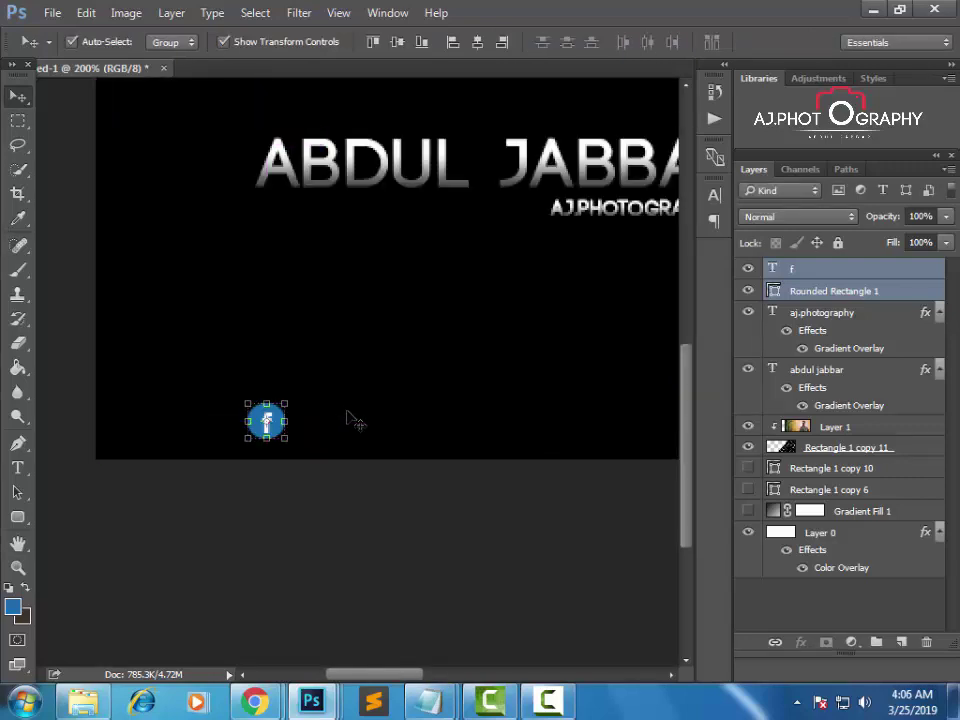
pyautogui.click(366, 411)
pyautogui.hotkey('ctrl', '-')
pyautogui.hotkey('ctrl', '-')
pyautogui.hotkey('ctrl', '-')
pyautogui.hotkey('ctrl', '+')
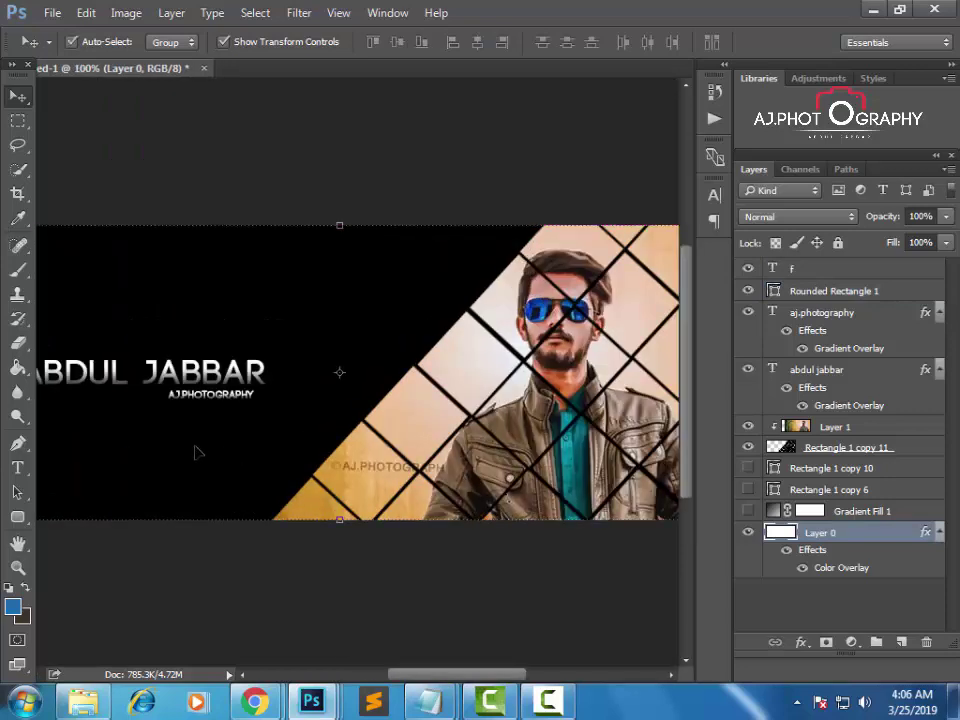
pyautogui.hotkey('ctrl', '+')
pyautogui.moveTo(369, 433)
pyautogui.mouseDown()
pyautogui.moveTo(422, 388)
pyautogui.moveTo(608, 272)
pyautogui.mouseUp()
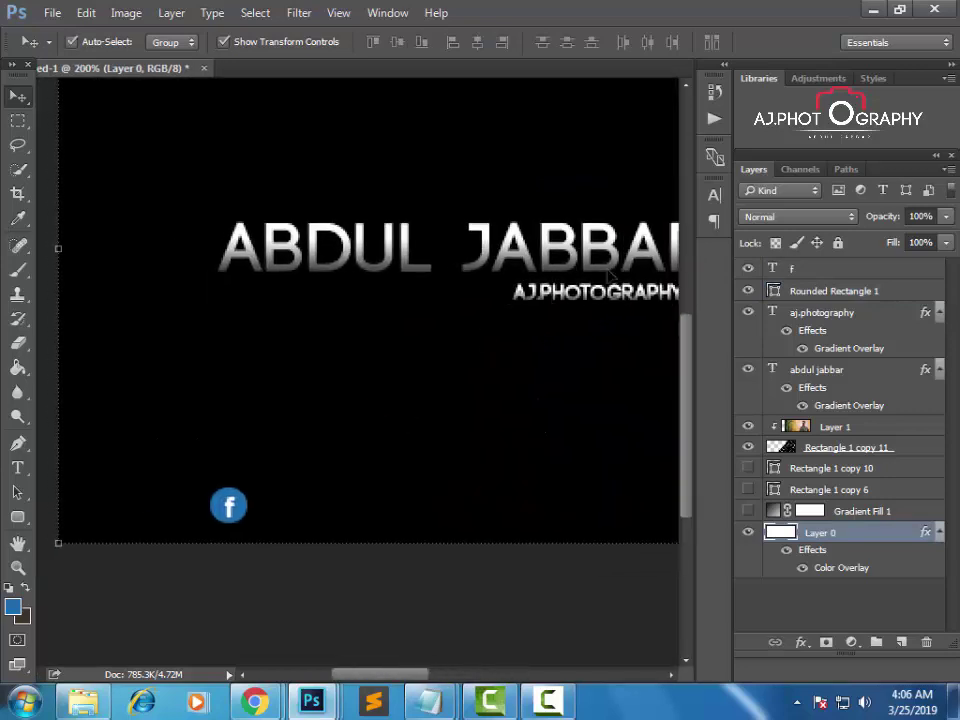
pyautogui.press('r')
pyautogui.press('t')
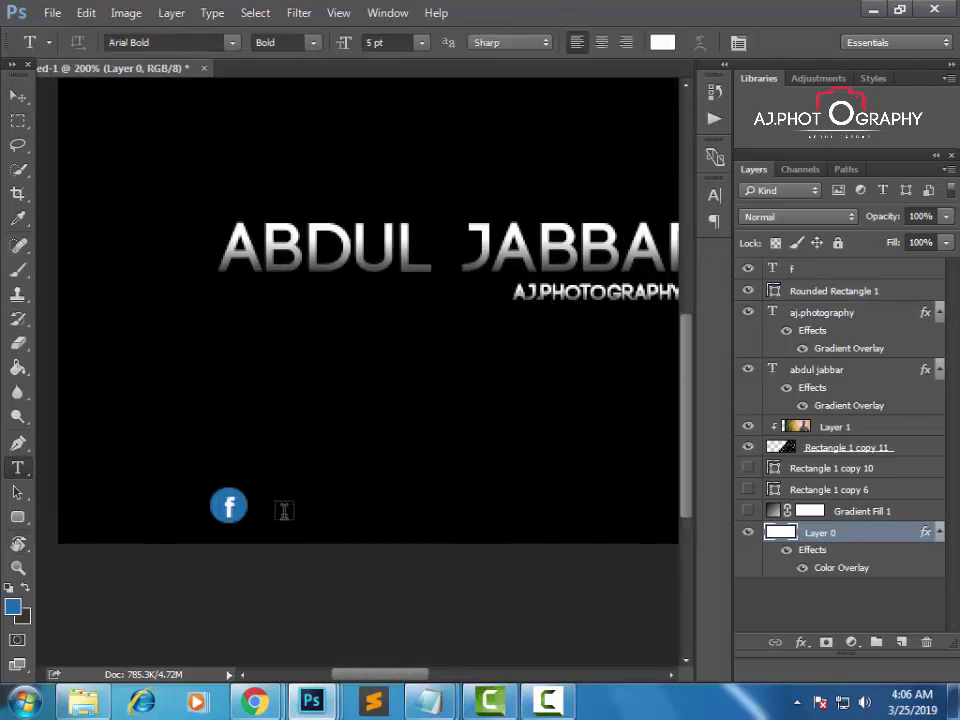
pyautogui.click(285, 505)
pyautogui.write('.WWW')
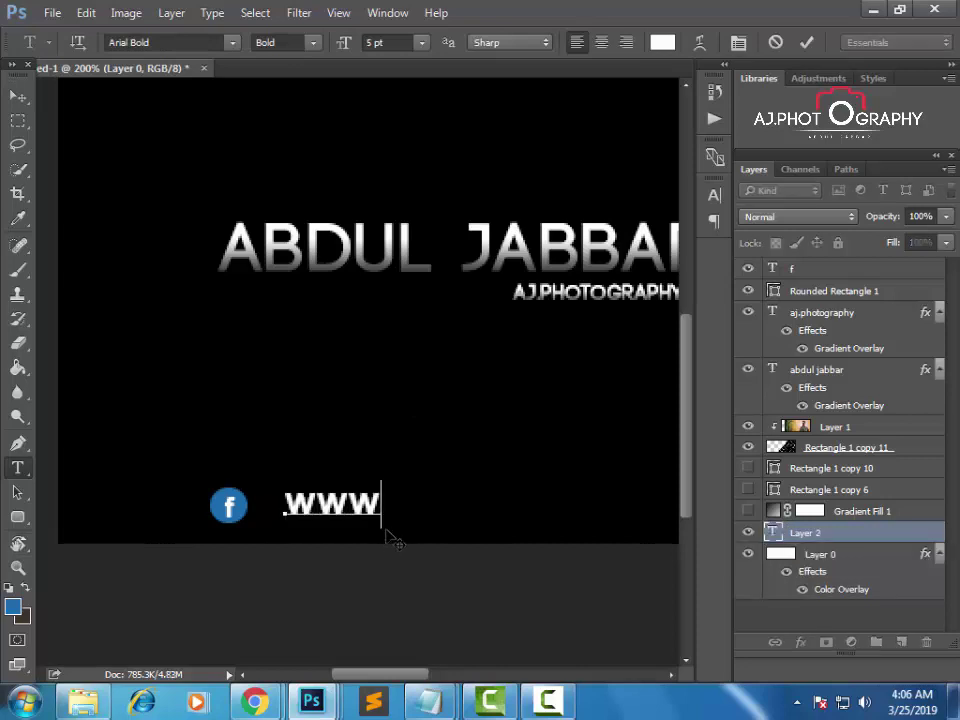
pyautogui.write('fac')
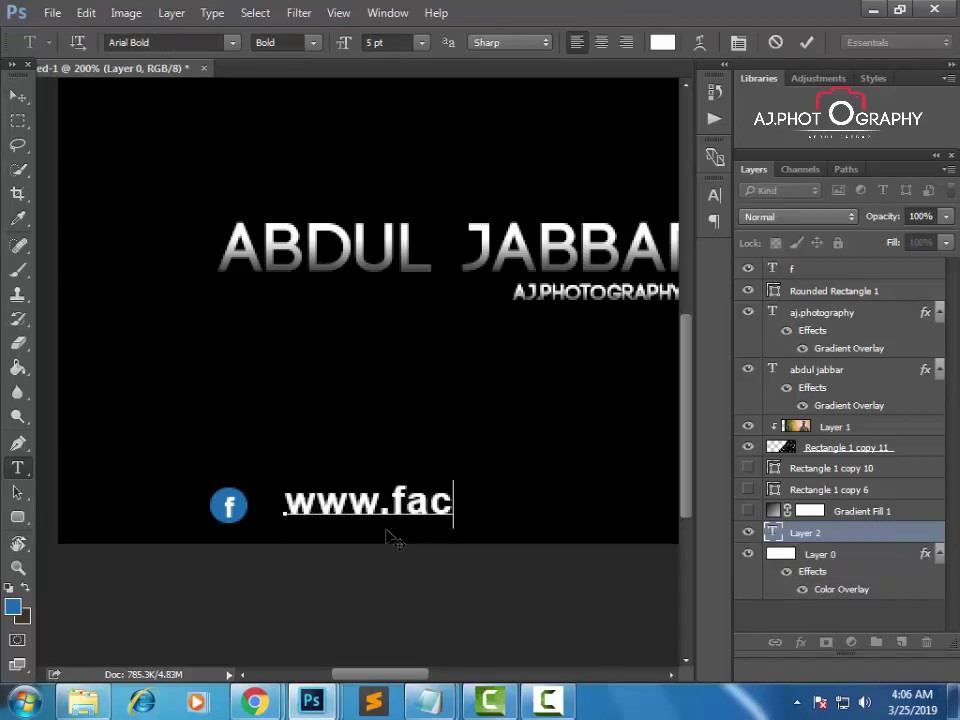
pyautogui.write('r')
pyautogui.press('BackSpace')
pyautogui.write('eb')
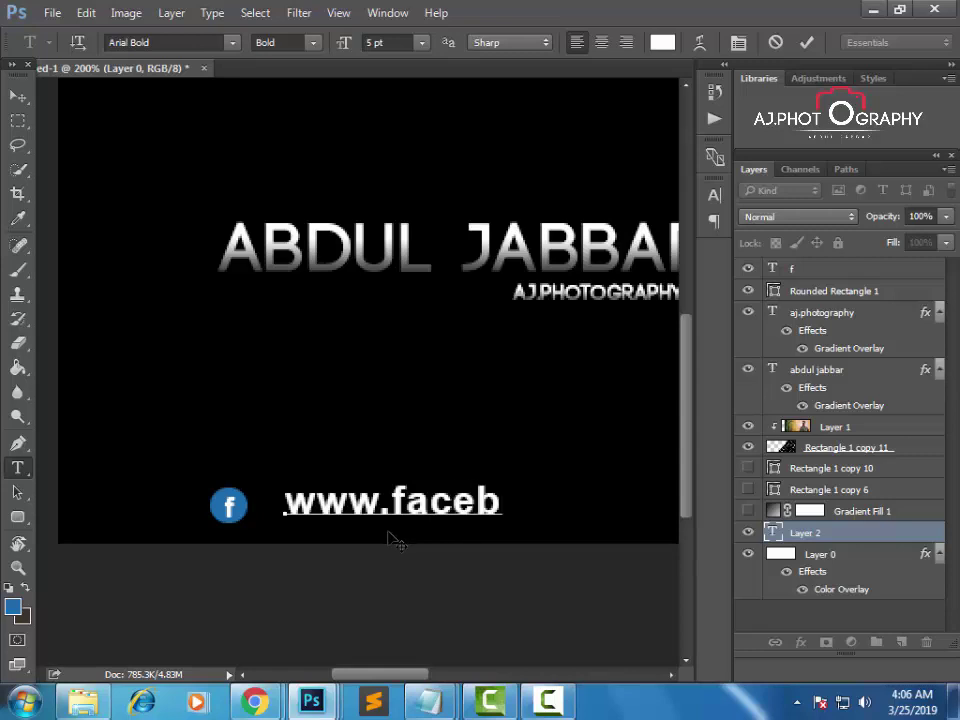
pyautogui.write('ook.co')
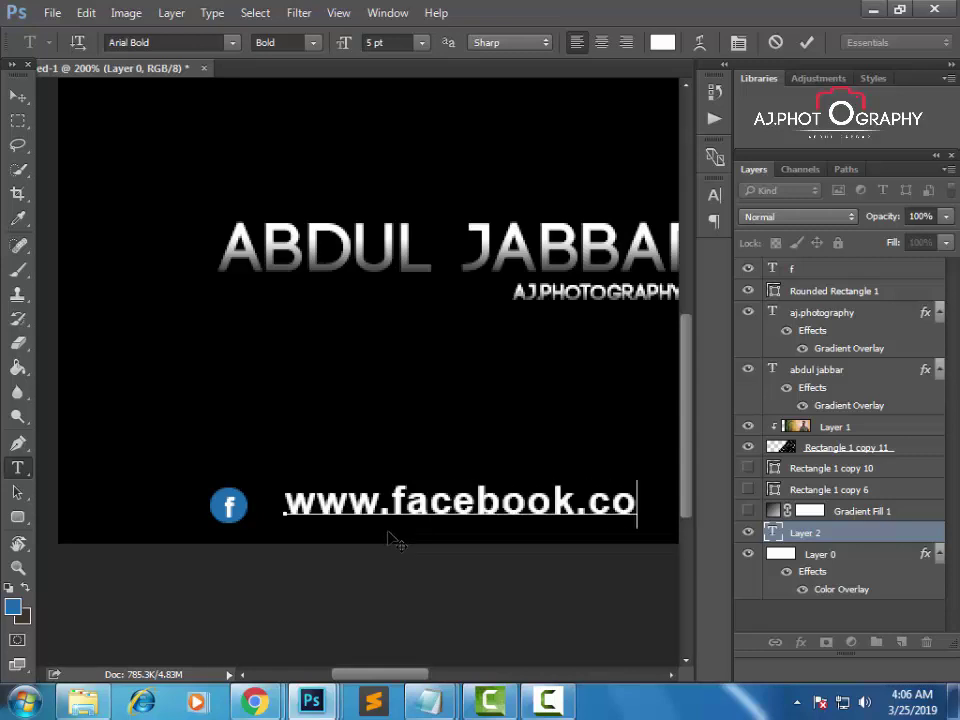
pyautogui.write('m/')
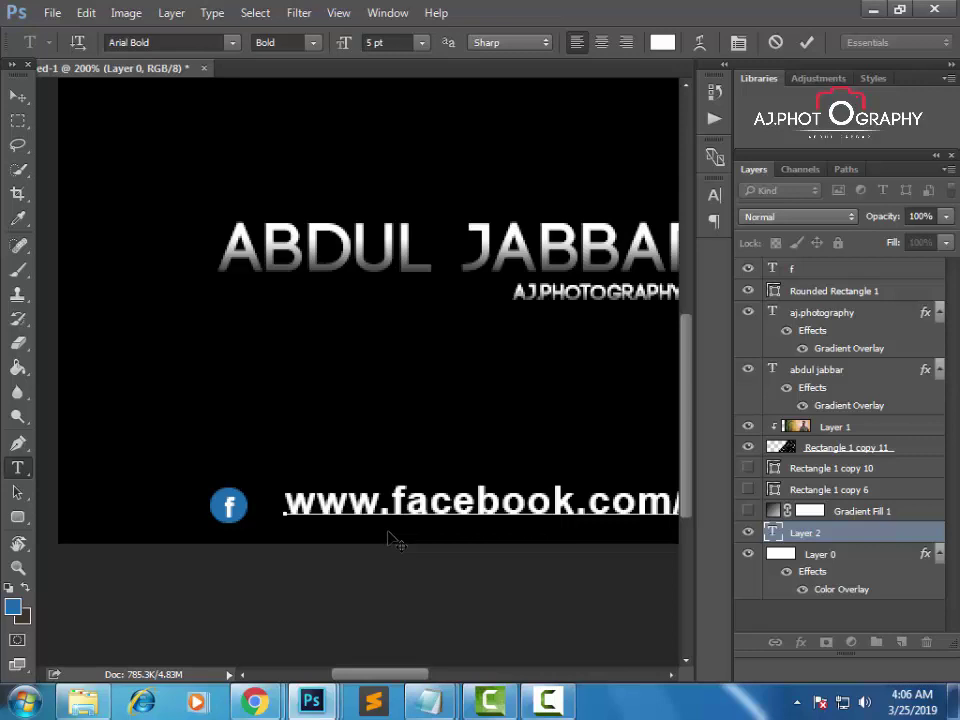
pyautogui.hotkey('ctrl', 'a')
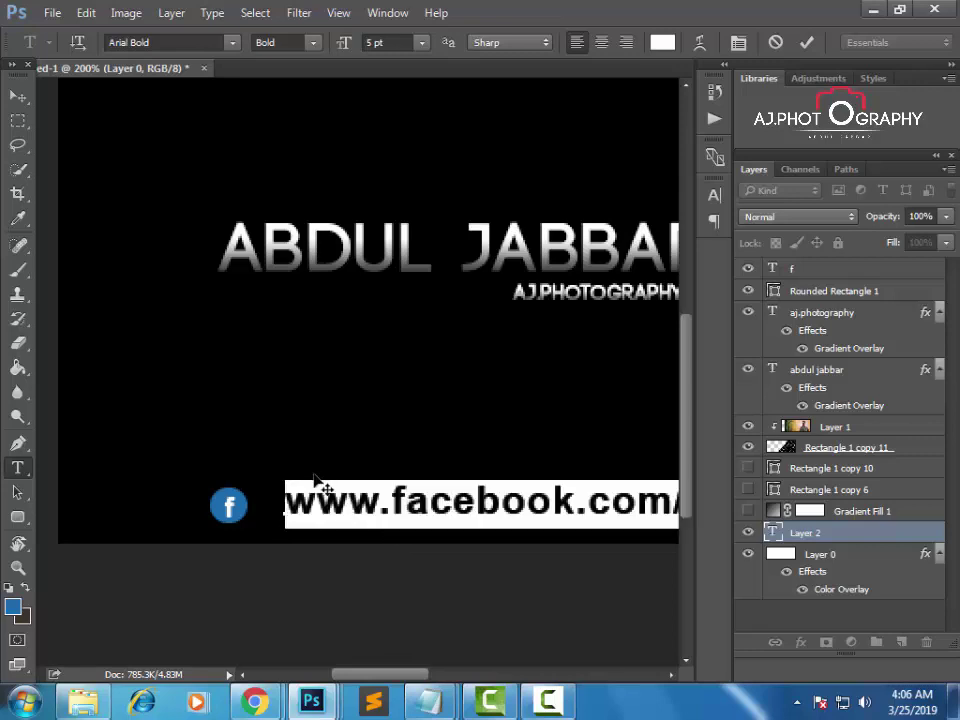
# Step: Scale the address line to about 54% and align it beside the icon's bottom edge
pyautogui.click(18, 95)
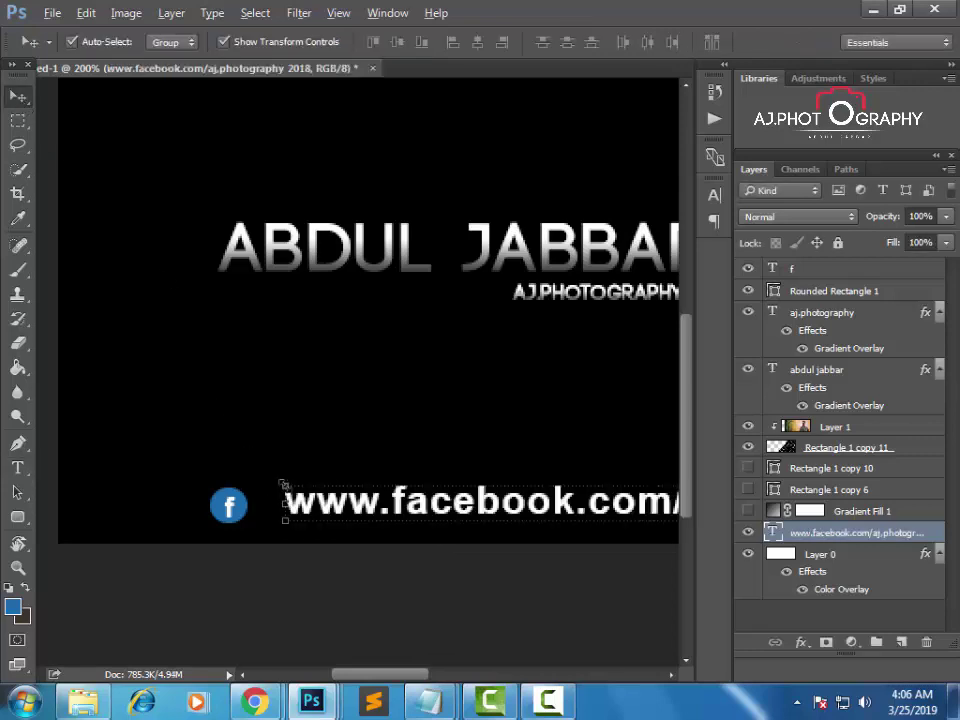
pyautogui.moveTo(284, 484); pyautogui.dragTo(475, 486)
pyautogui.moveTo(577, 512); pyautogui.dragTo(378, 513)
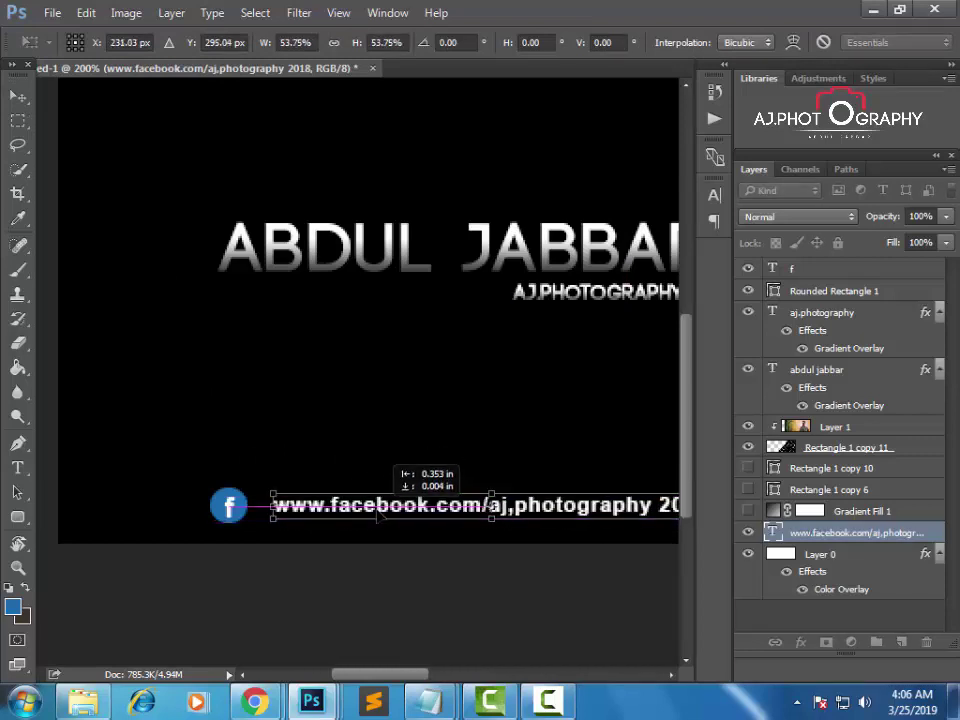
pyautogui.moveTo(433, 354); pyautogui.dragTo(321, 347)
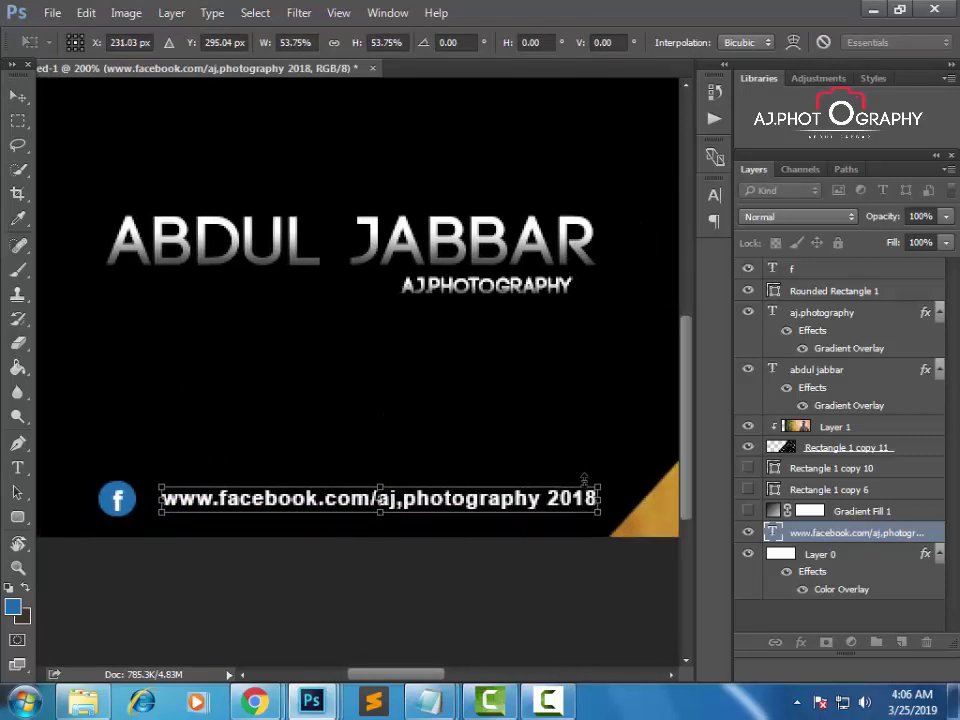
pyautogui.moveTo(598, 484); pyautogui.dragTo(510, 507)
pyautogui.press('Return')
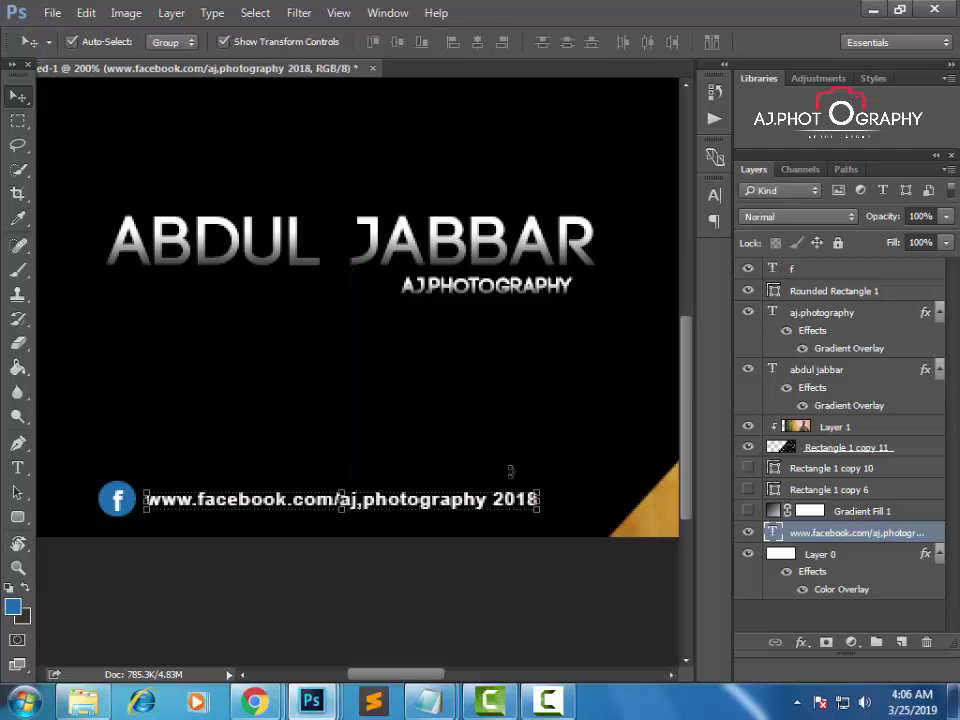
pyautogui.click(515, 465)
pyautogui.hotkey('ctrl', '-')
pyautogui.hotkey('ctrl', '-')
pyautogui.hotkey('ctrl', '+')
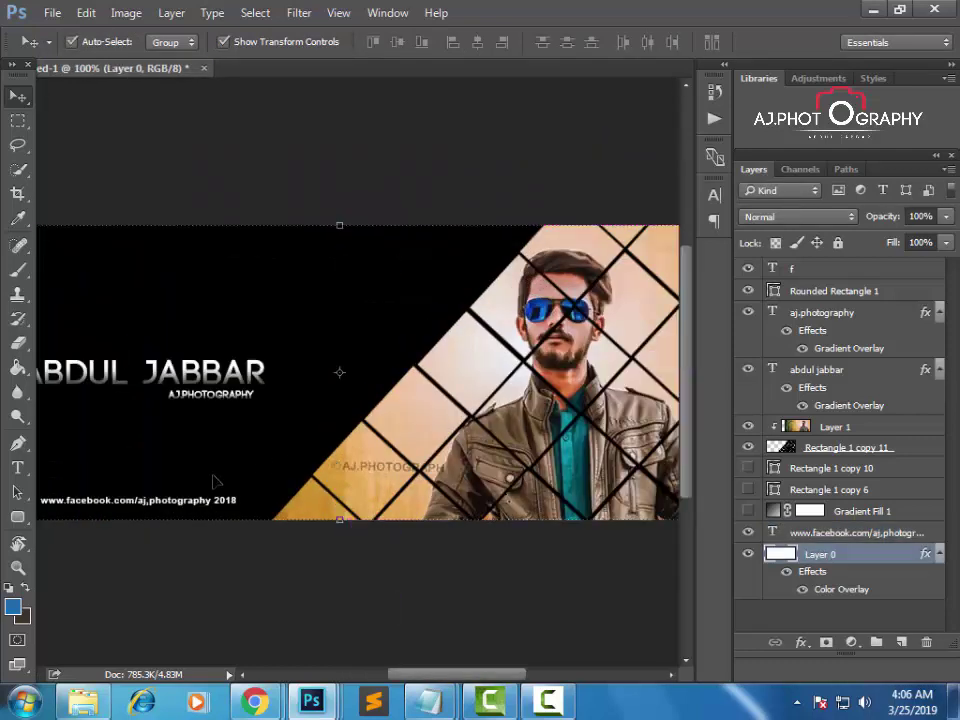
pyautogui.click(200, 506)
pyautogui.moveTo(254, 423); pyautogui.dragTo(414, 416)
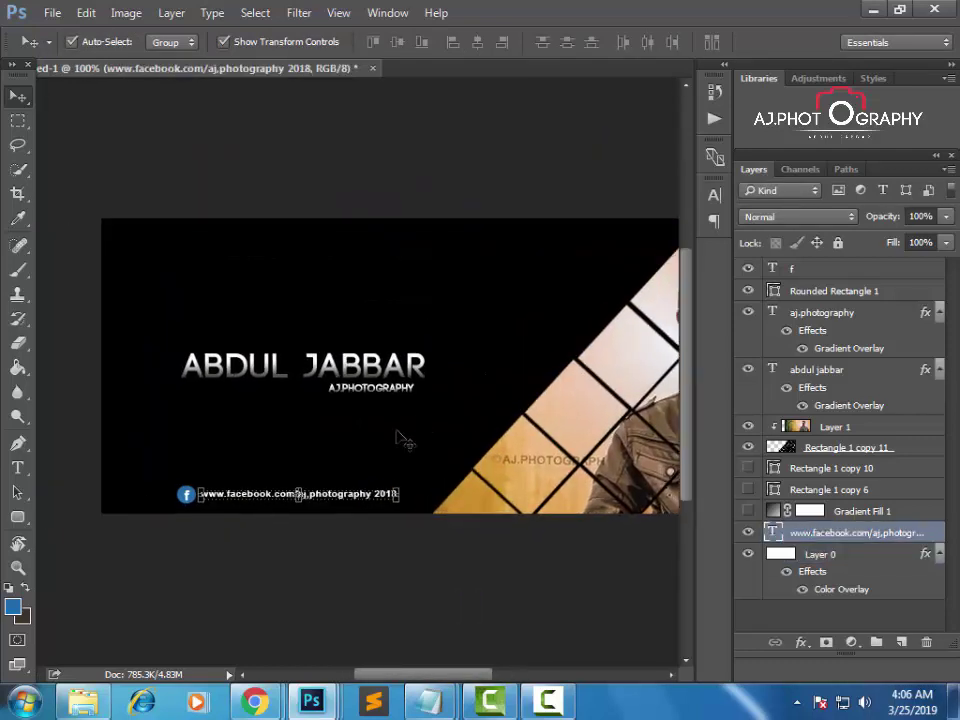
pyautogui.click(402, 440)
pyautogui.hotkey('ctrl', '-')
pyautogui.hotkey('ctrl', '-')
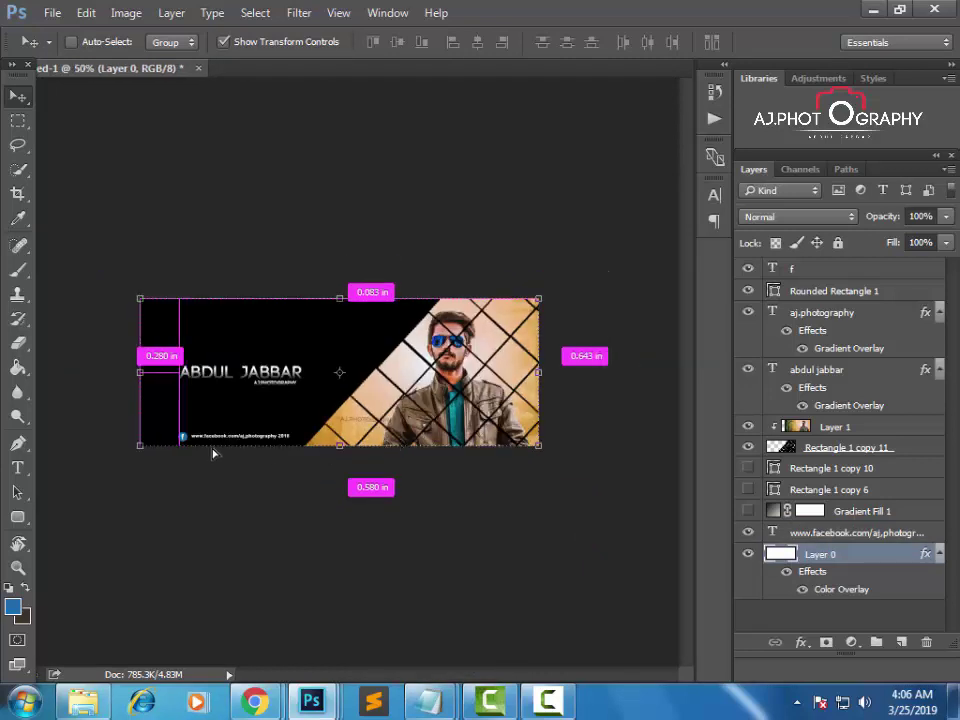
pyautogui.hotkey('ctrl', '+')
pyautogui.click(360, 204)
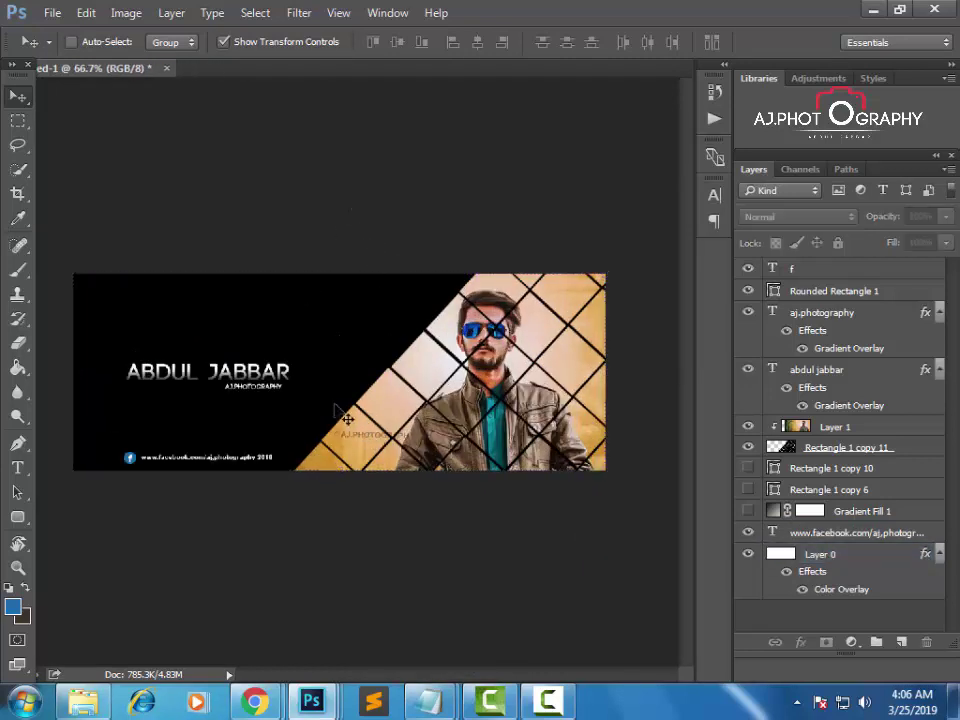
pyautogui.hotkey('ctrl', '+')
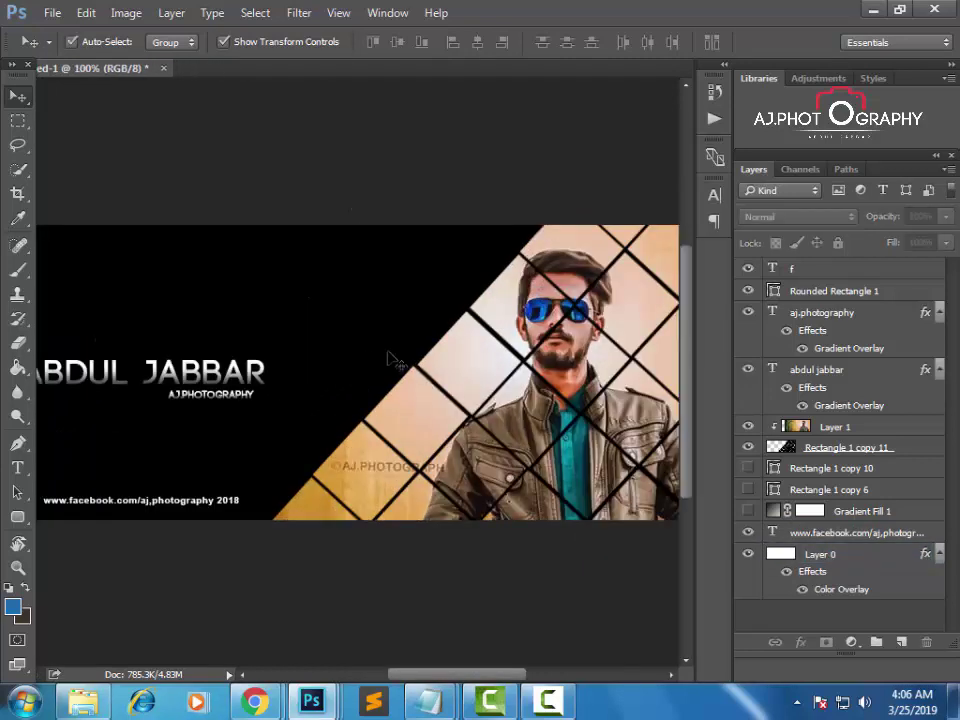
pyautogui.hotkey('ctrl', '-')
pyautogui.hotkey('ctrl', '+')
pyautogui.moveTo(403, 386); pyautogui.dragTo(462, 311)
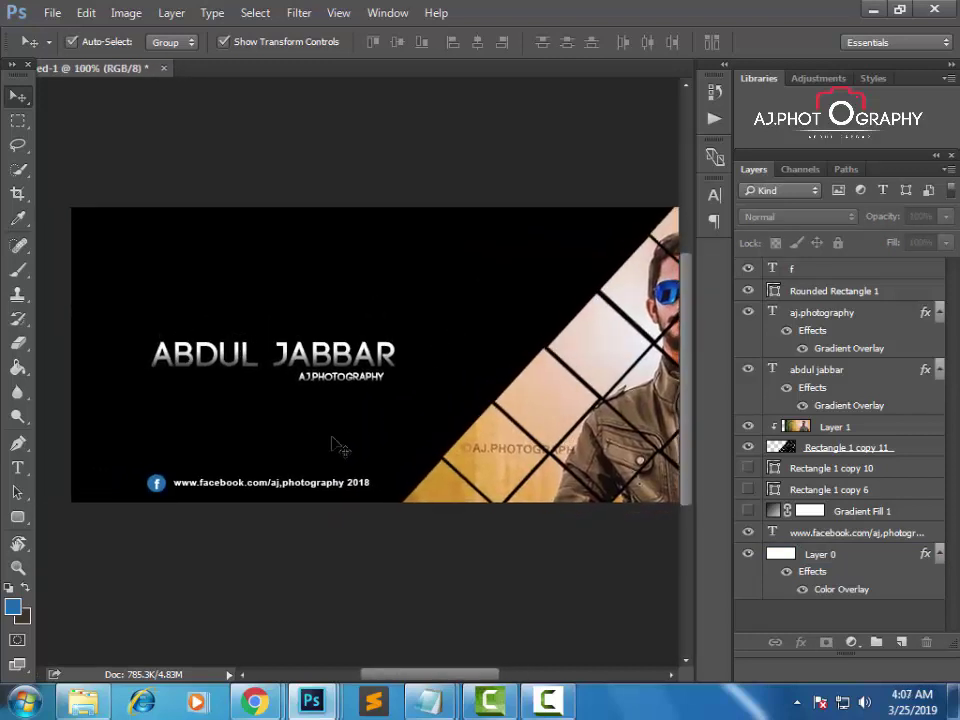
pyautogui.click(300, 488)
pyautogui.click(384, 317)
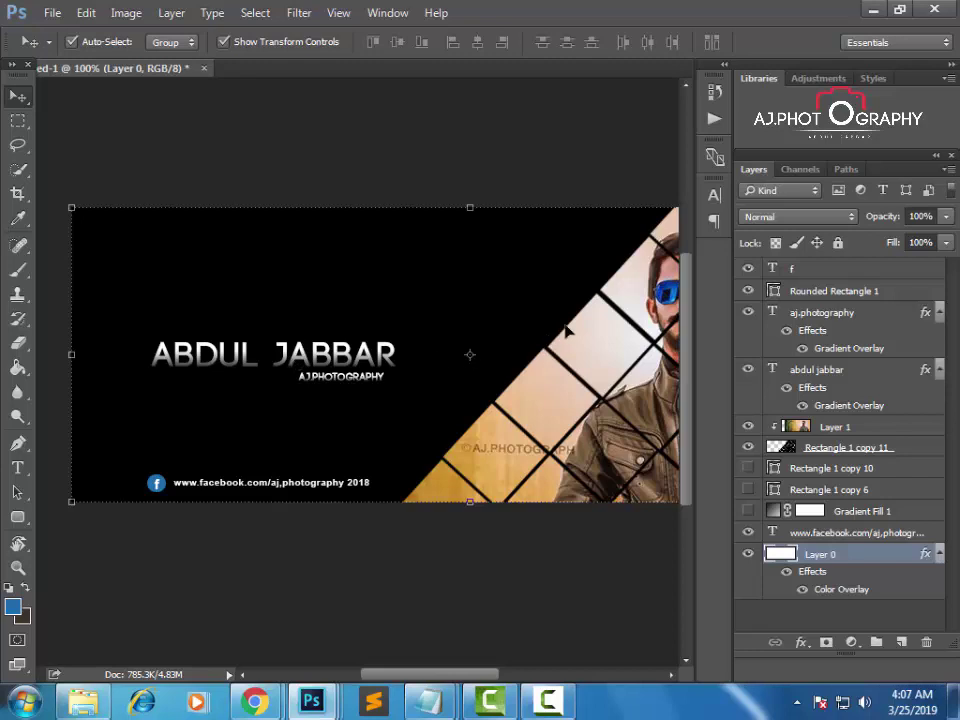
pyautogui.moveTo(566, 330); pyautogui.dragTo(461, 321)
# Step: Drag a copy of Layer 1 and its grid leftward and set its opacity to 33%
pyautogui.click(452, 252)
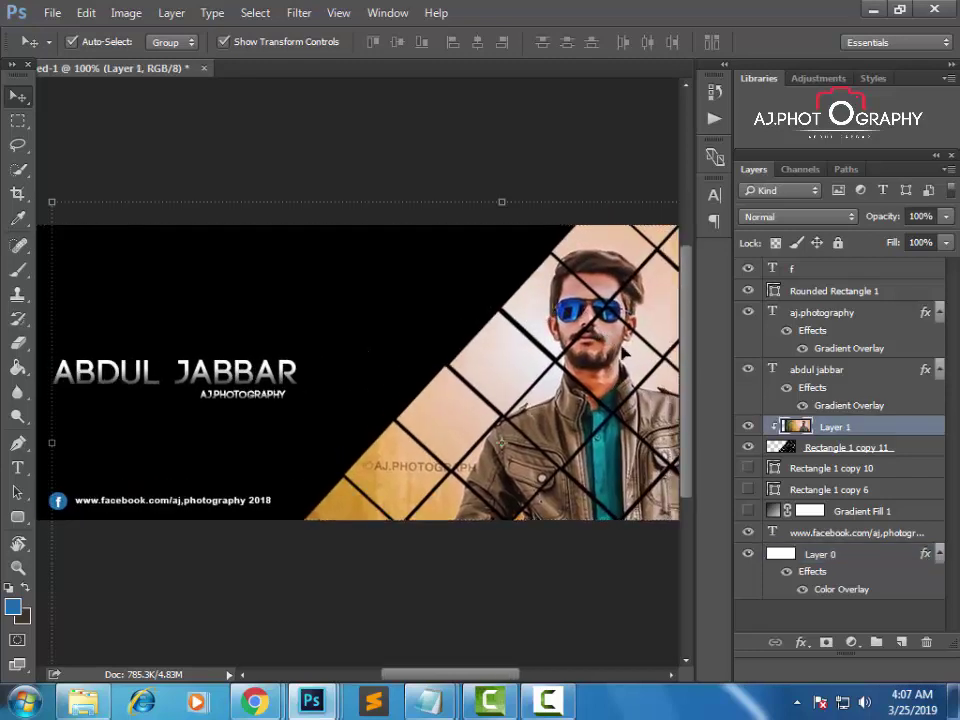
pyautogui.keyDown('ctrl'); pyautogui.click(813, 444); pyautogui.keyUp('ctrl')
pyautogui.moveTo(565, 320); pyautogui.dragTo(257, 300)
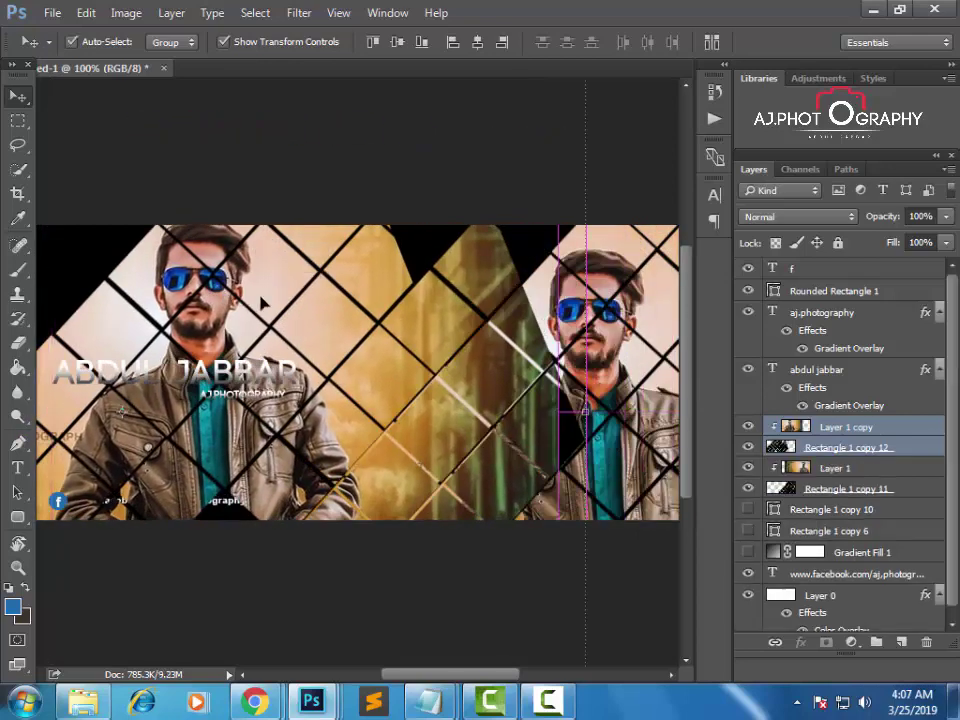
pyautogui.press('1')
pyautogui.press('3')
pyautogui.press('3')
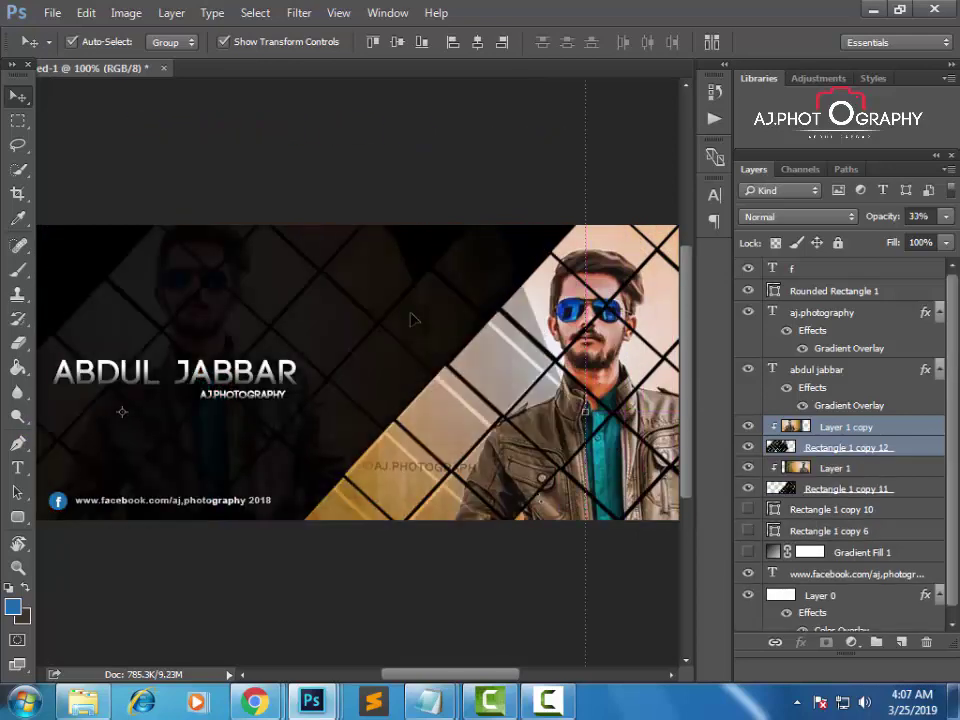
# Step: Reposition the faded copy and move its layers beneath the original photo grid
pyautogui.hotkey('ctrl', 't')
pyautogui.hscroll(-2, 424, 295)
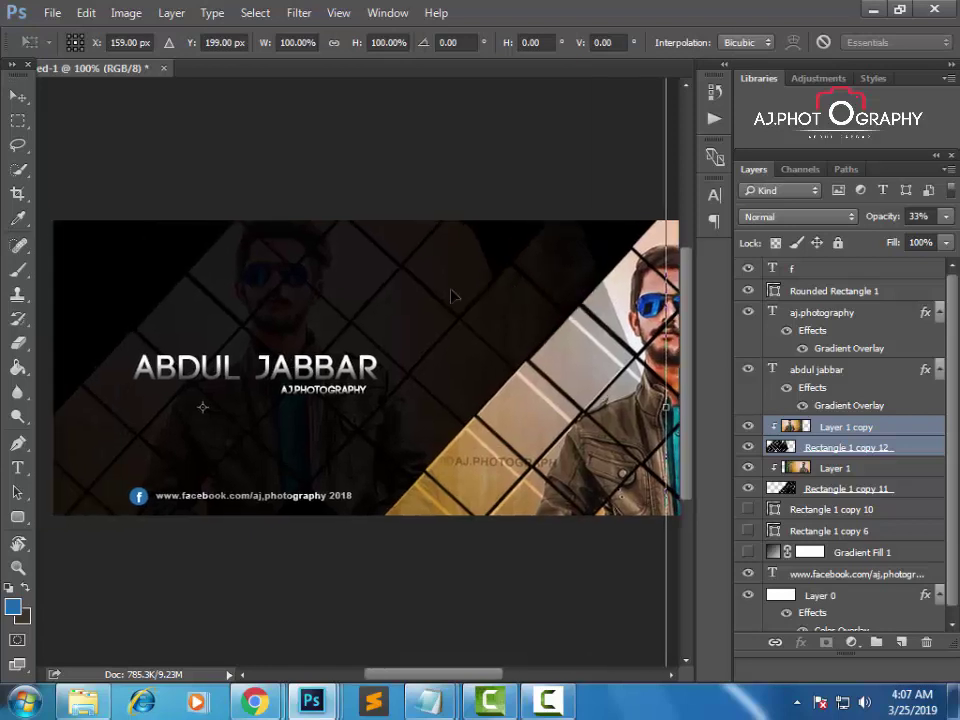
pyautogui.moveTo(450, 295); pyautogui.dragTo(322, 287)
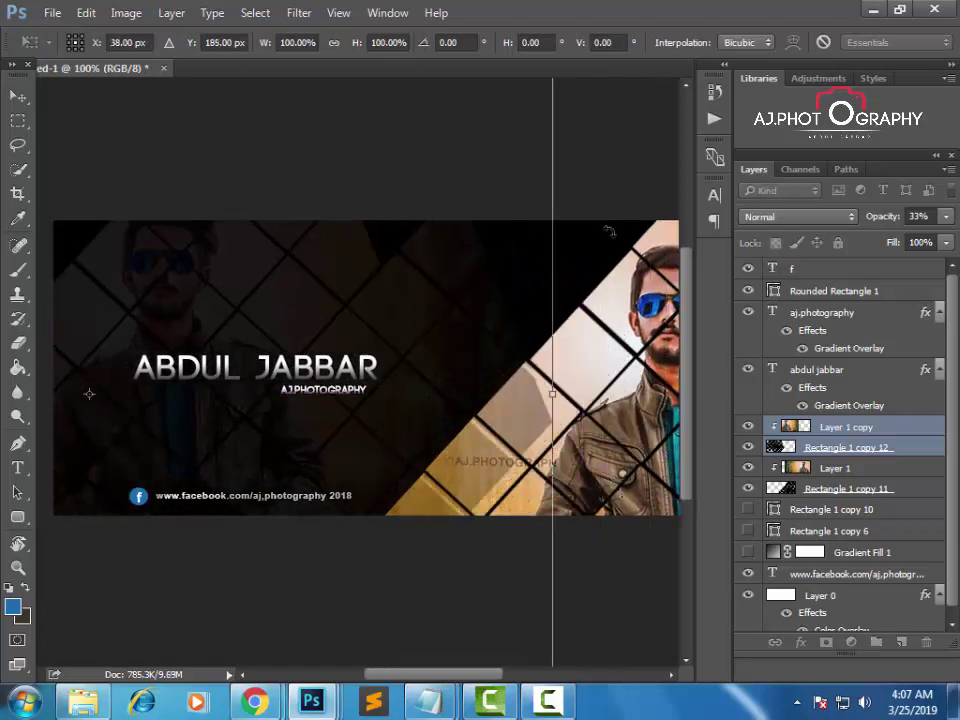
pyautogui.moveTo(491, 291); pyautogui.dragTo(511, 292)
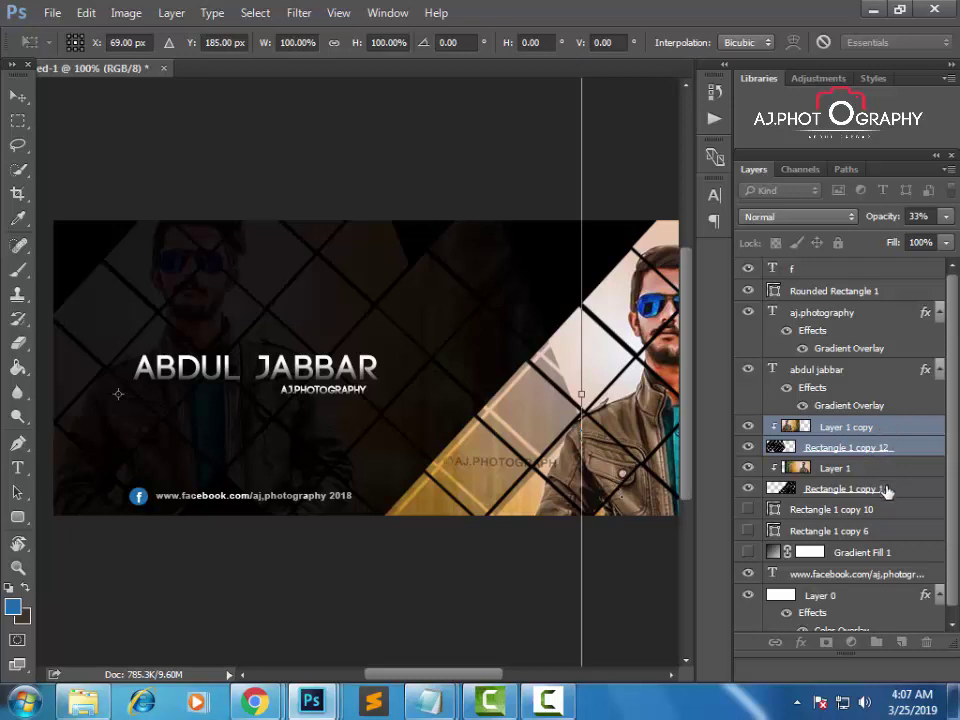
pyautogui.press('Return')
pyautogui.moveTo(918, 452); pyautogui.dragTo(912, 498)
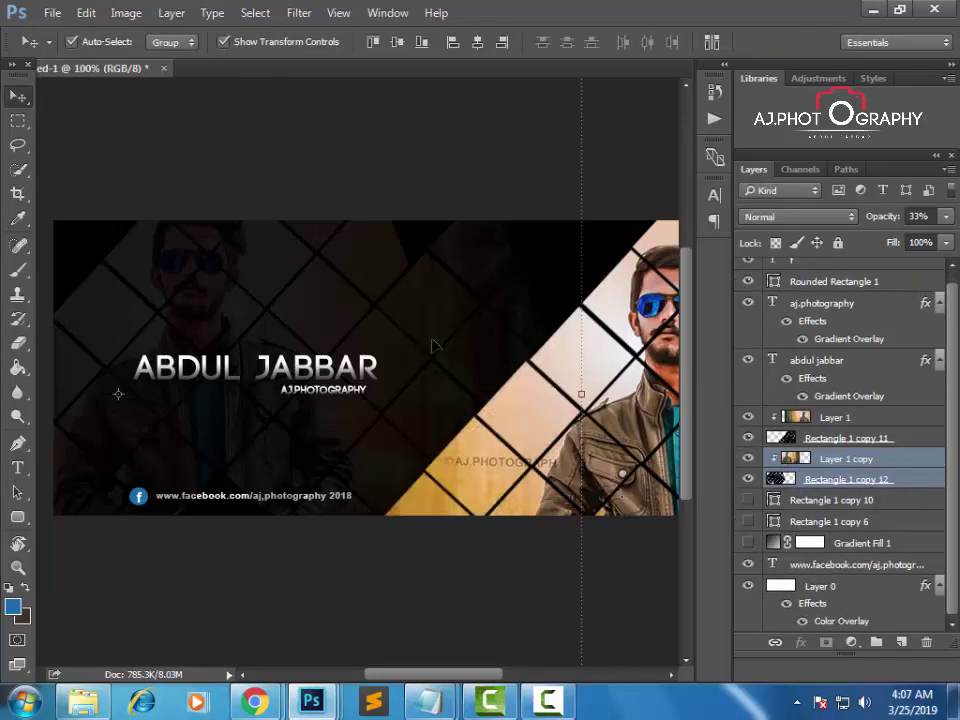
# Step: Enlarge the faded copy to about 148% behind the name
pyautogui.hotkey('ctrl', '-')
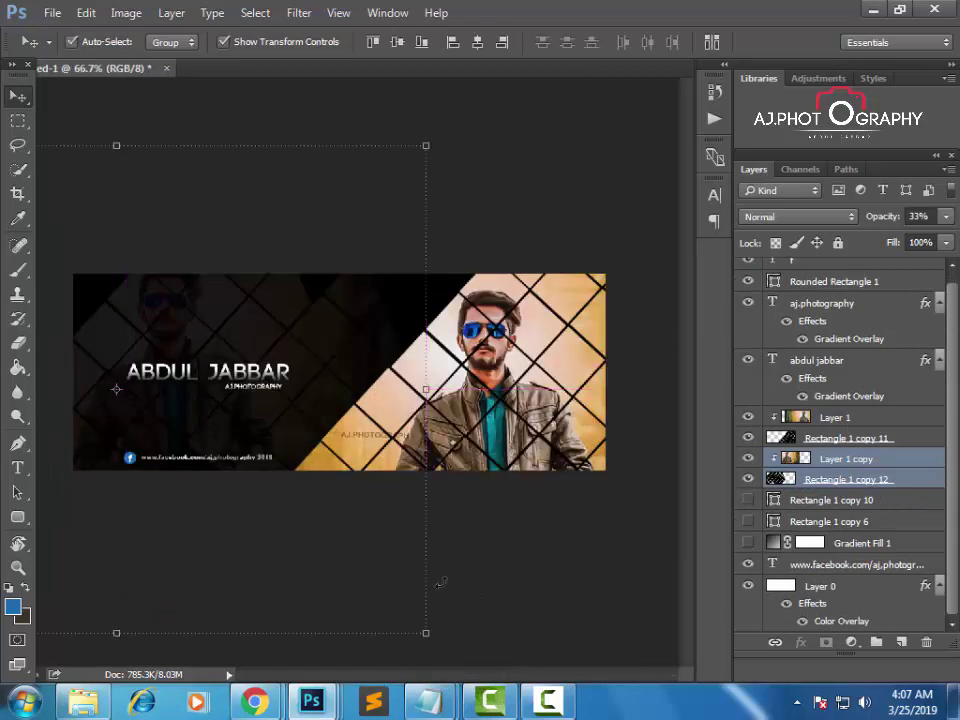
pyautogui.moveTo(425, 633); pyautogui.dragTo(502, 660)
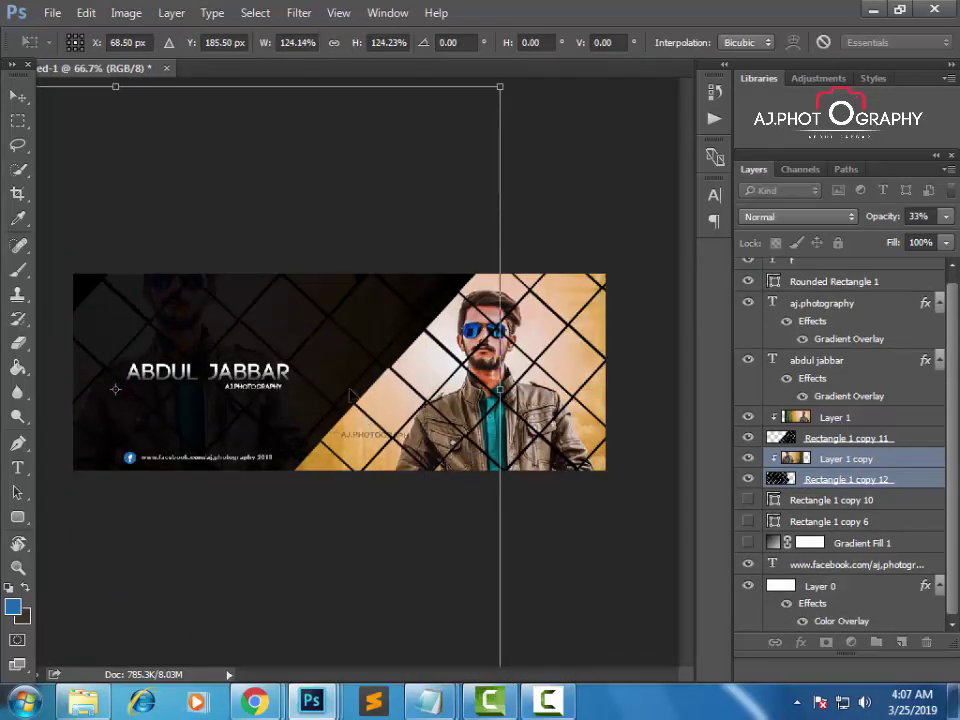
pyautogui.moveTo(360, 340); pyautogui.dragTo(376, 356)
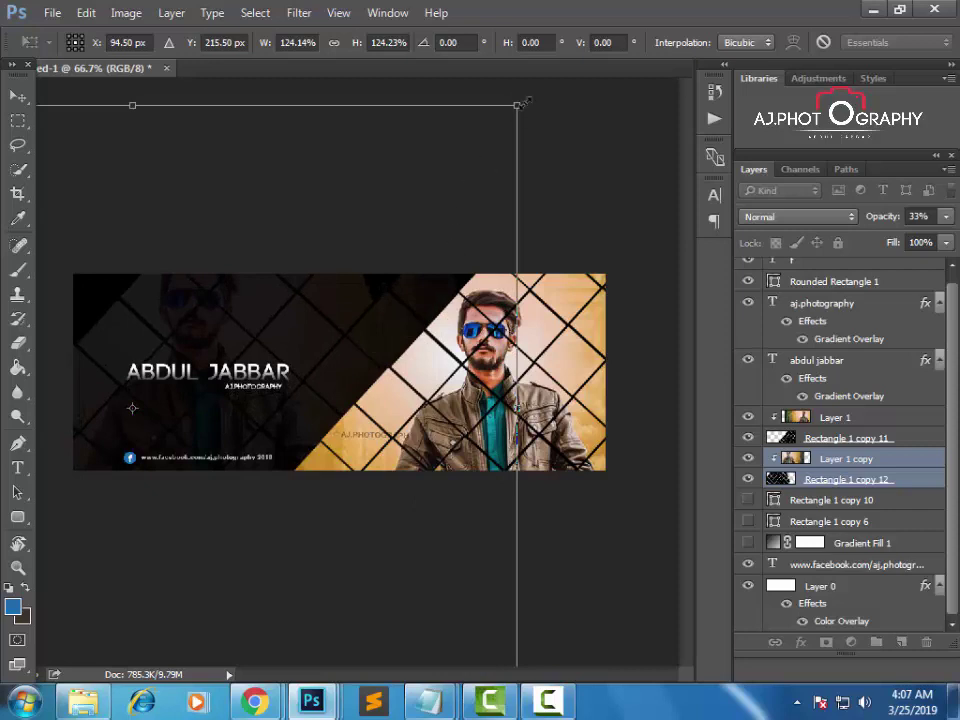
pyautogui.moveTo(516, 103)
pyautogui.mouseDown()
pyautogui.moveTo(585, 78)
pyautogui.moveTo(588, 52)
pyautogui.mouseUp()
pyautogui.moveTo(386, 318)
pyautogui.mouseDown()
pyautogui.moveTo(388, 347)
pyautogui.moveTo(349, 338)
pyautogui.moveTo(316, 350)
pyautogui.mouseUp()
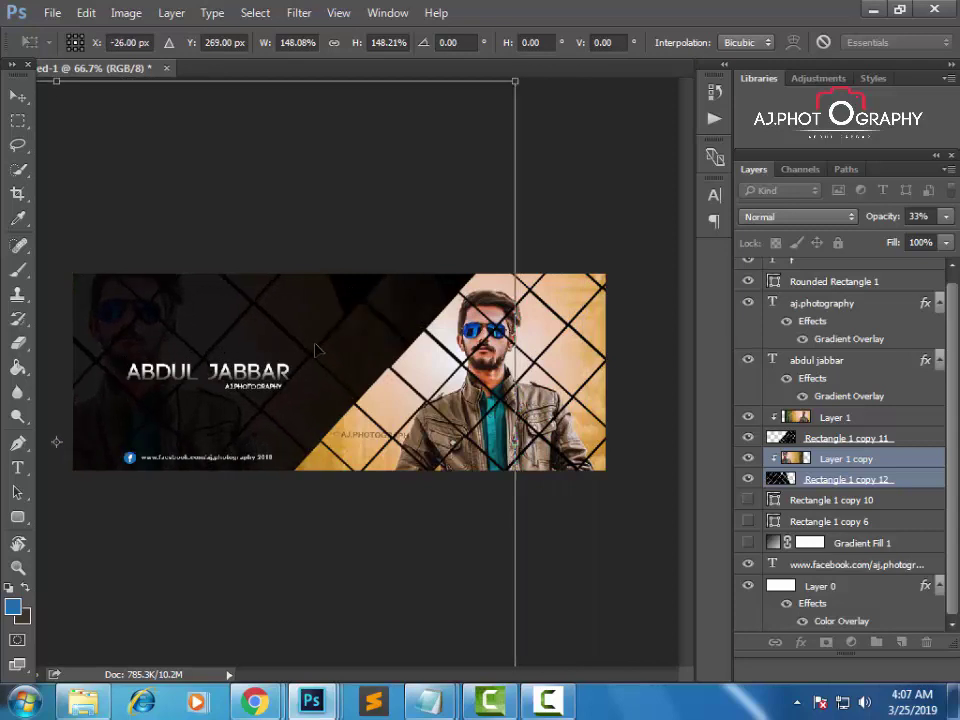
pyautogui.press('Return')
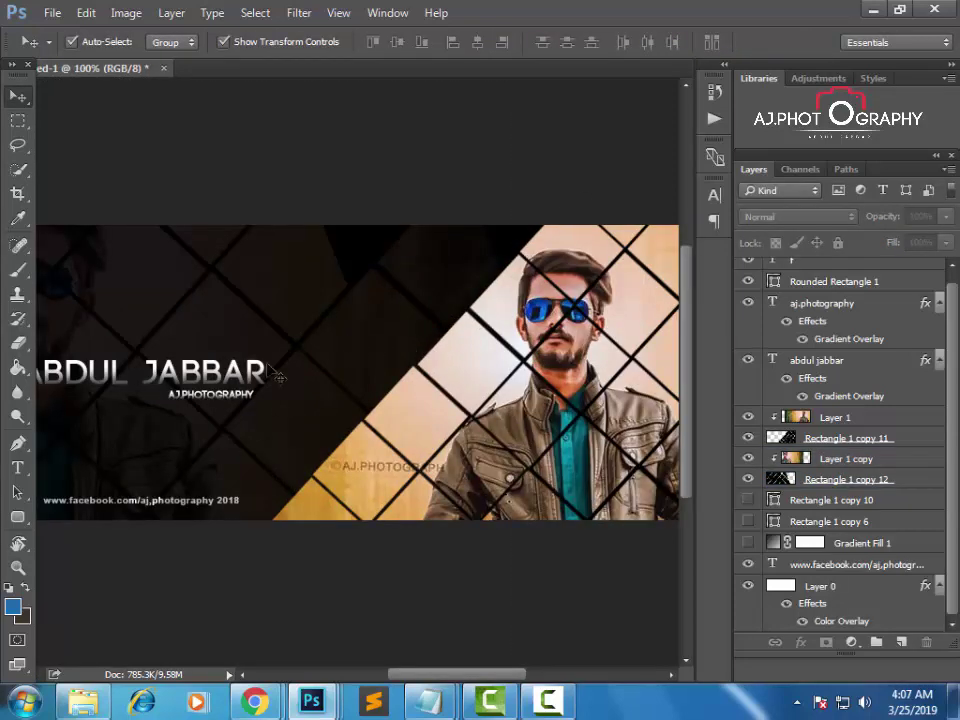
pyautogui.moveTo(283, 333); pyautogui.dragTo(345, 321)
pyautogui.click(352, 340)
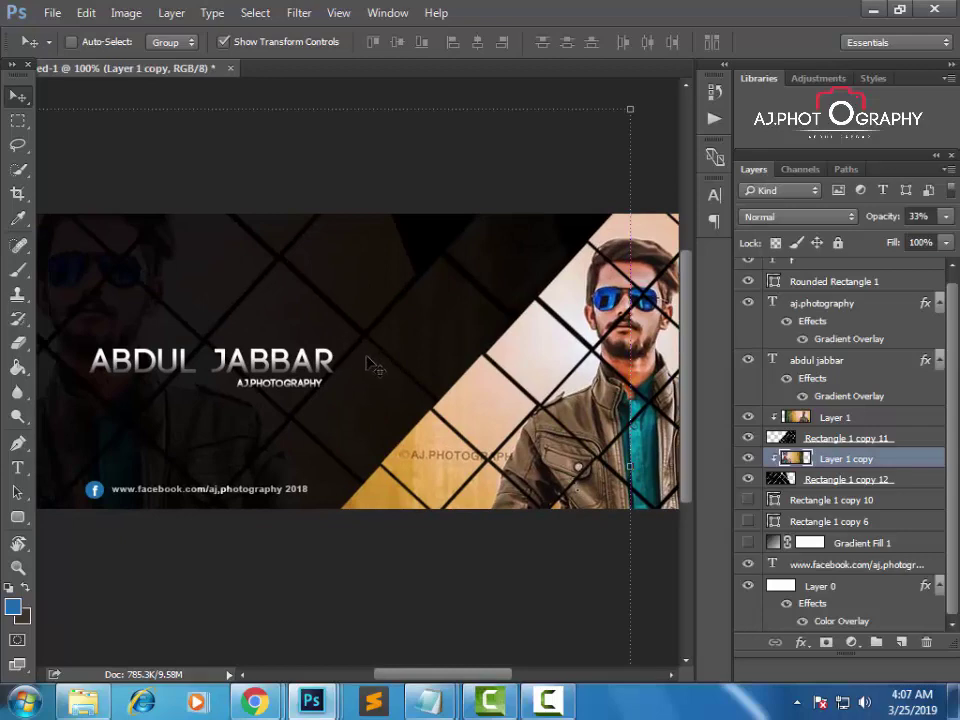
# Step: Merge all visible layers and set Save As to the Desktop in PNG format
pyautogui.hotkey('ctrl', 'shift', 'e')
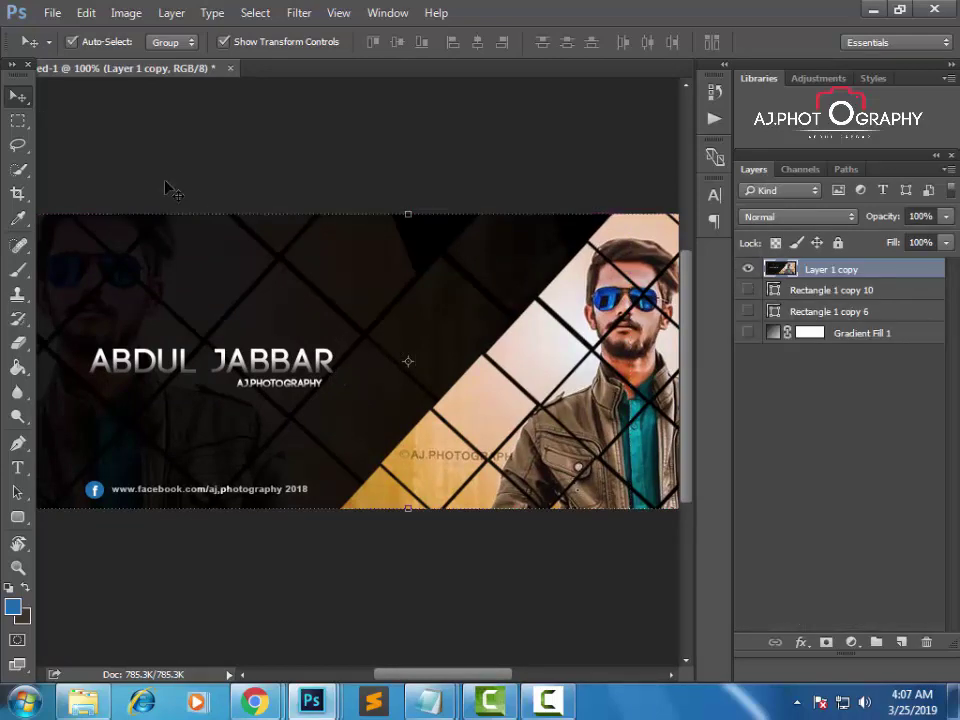
pyautogui.click(52, 12)
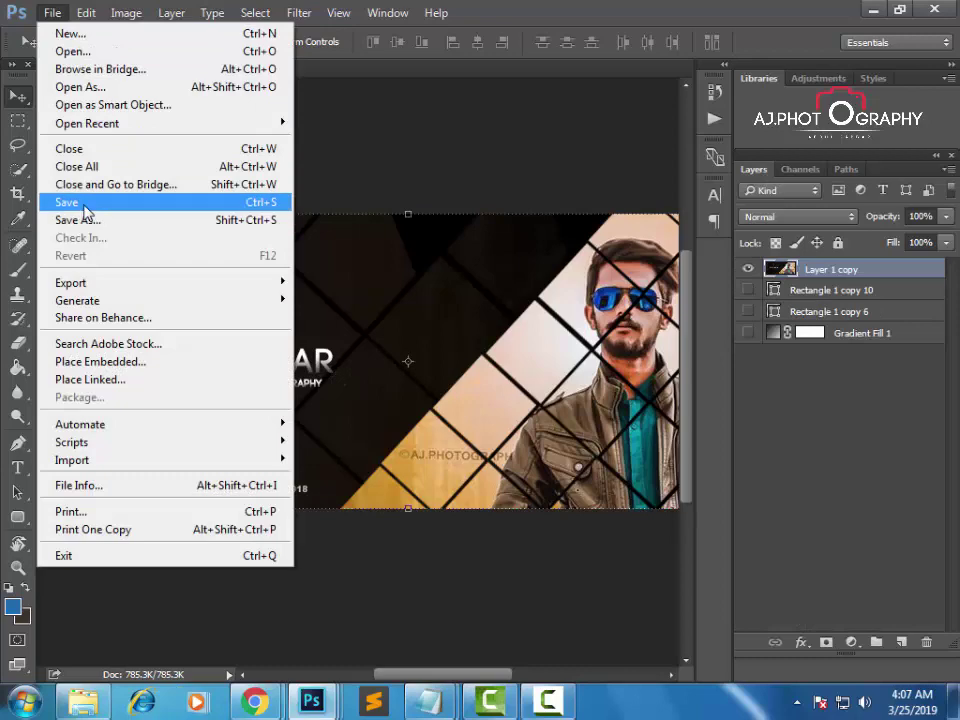
pyautogui.click(86, 206)
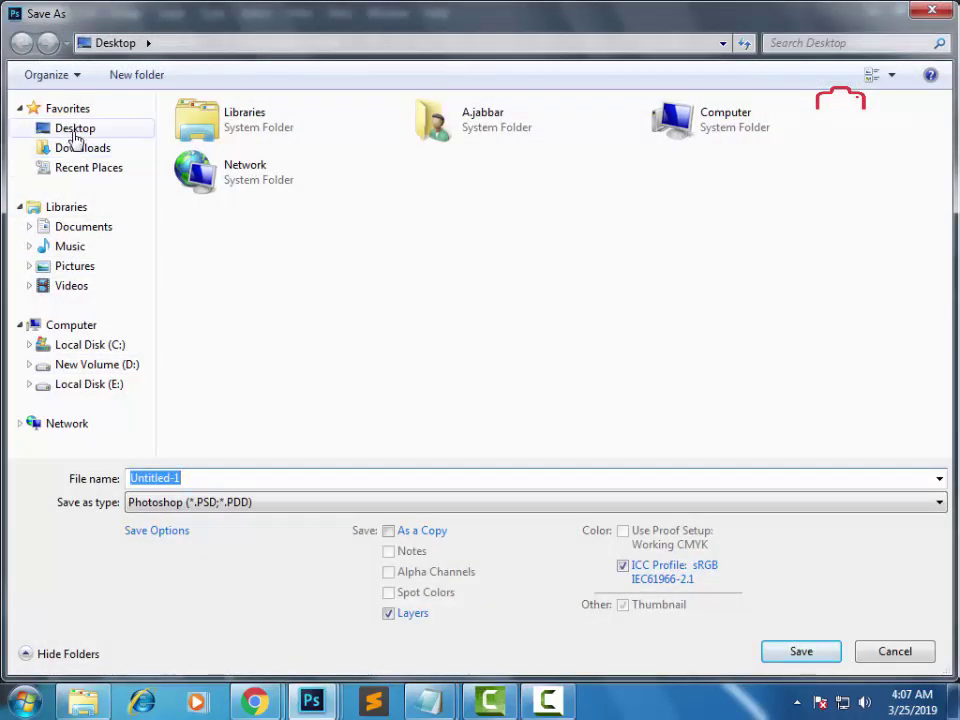
pyautogui.click(75, 130)
pyautogui.click(207, 502)
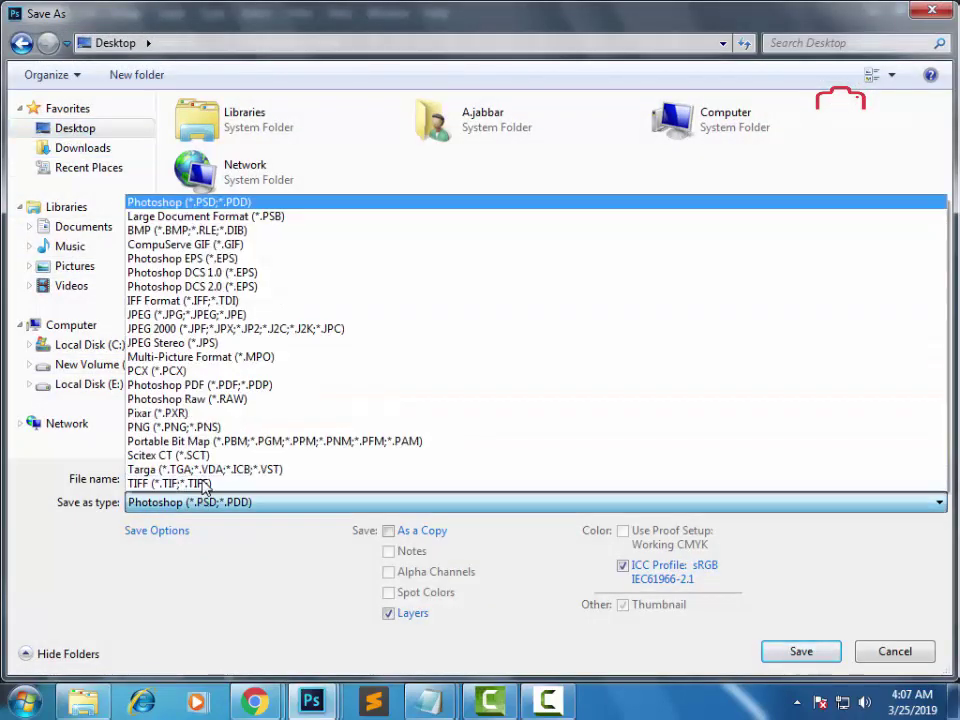
pyautogui.click(207, 428)
# Step: Enter a new file name, save, and accept the PNG Options
pyautogui.click(250, 482)
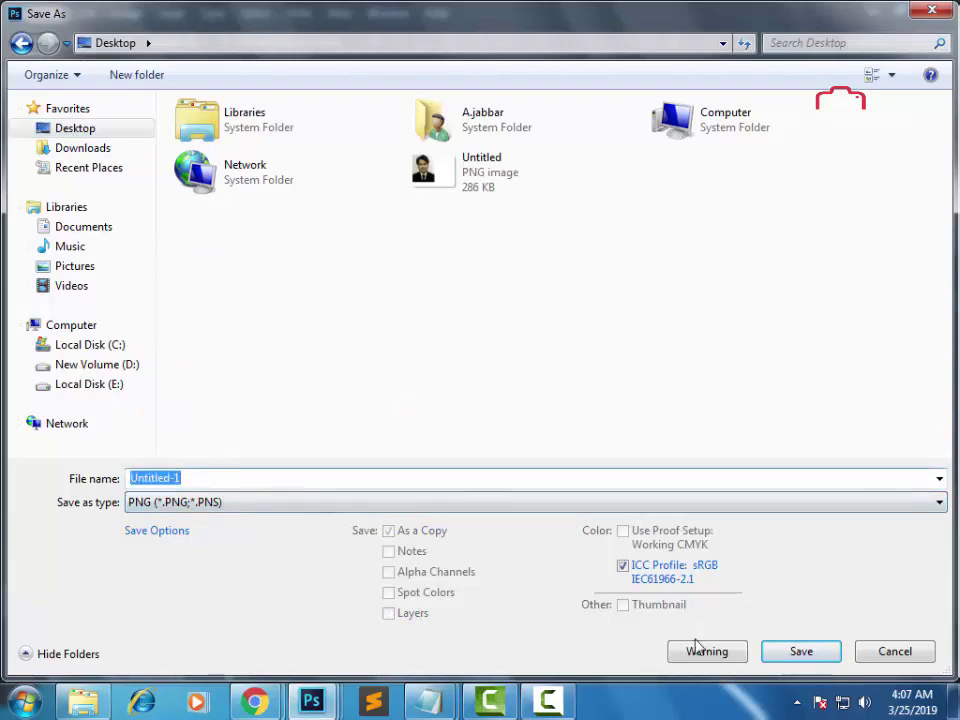
pyautogui.write('yo')
pyautogui.click(785, 655)
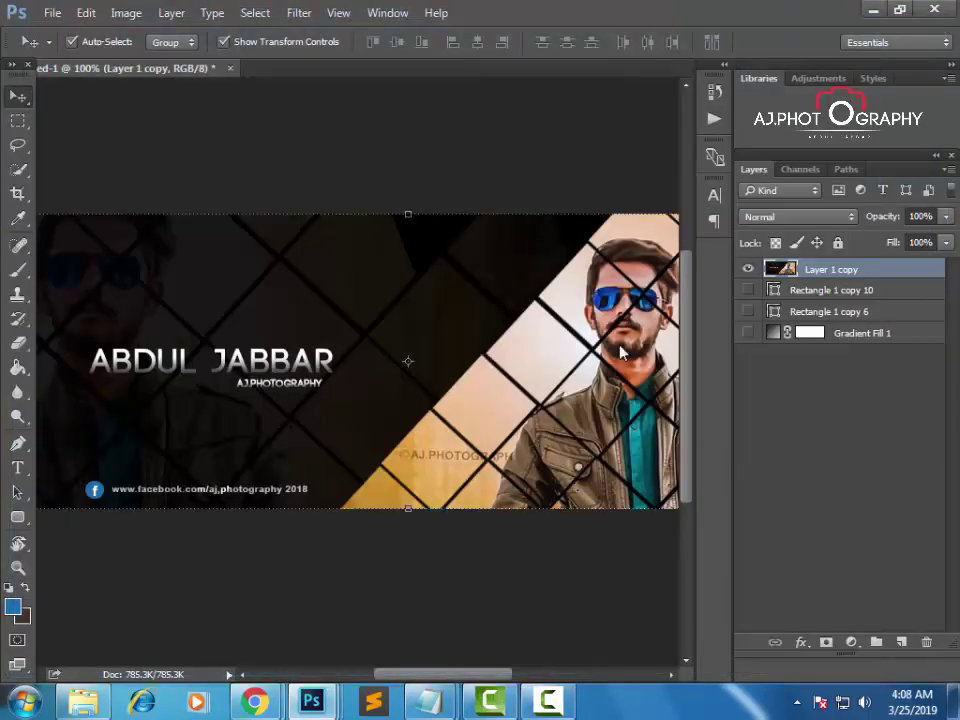
pyautogui.click(540, 214)
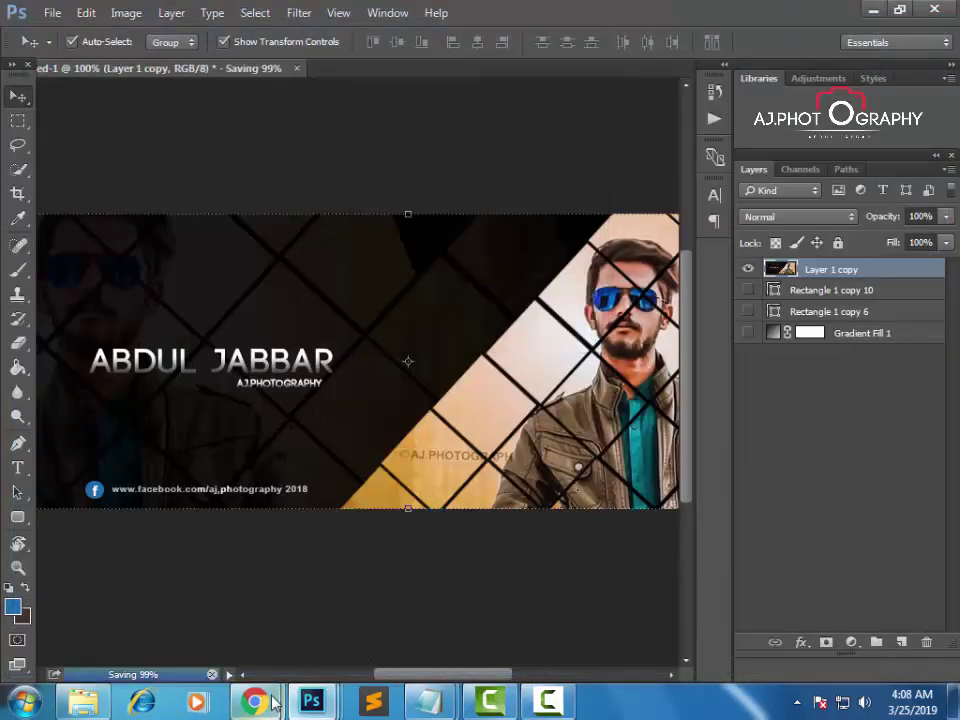
# Step: On the Facebook profile, choose Update Cover Photo > Upload Photo and open yy from the Desktop
pyautogui.click(319, 632)
pyautogui.click(4, 146)
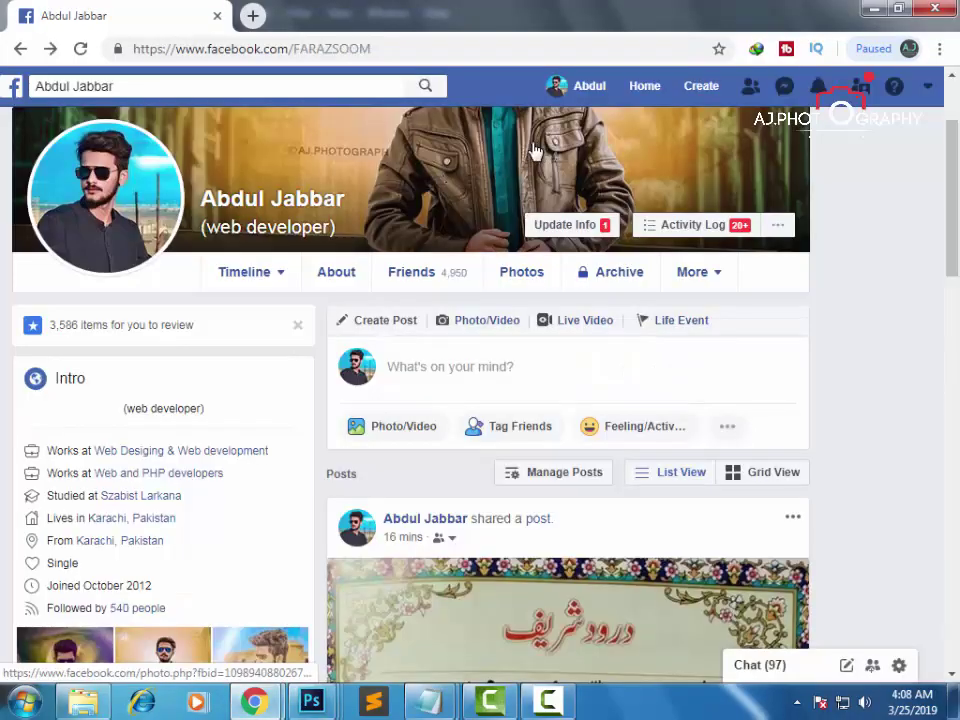
pyautogui.scroll(3, 533, 150)
pyautogui.click(98, 137)
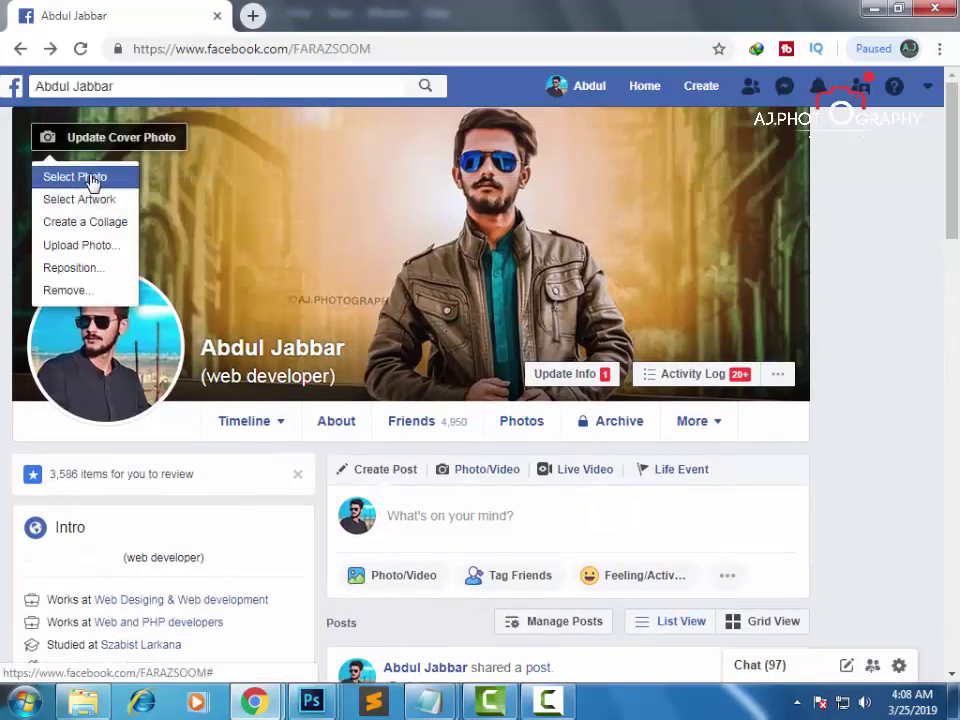
pyautogui.click(80, 245)
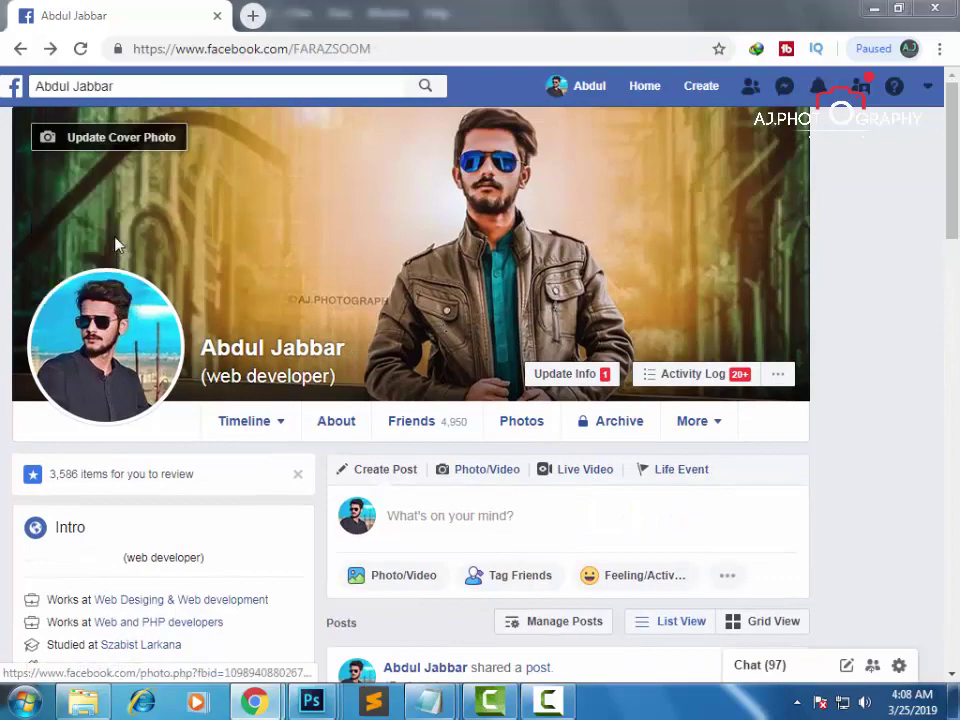
pyautogui.click(75, 131)
pyautogui.doubleClick(470, 228)
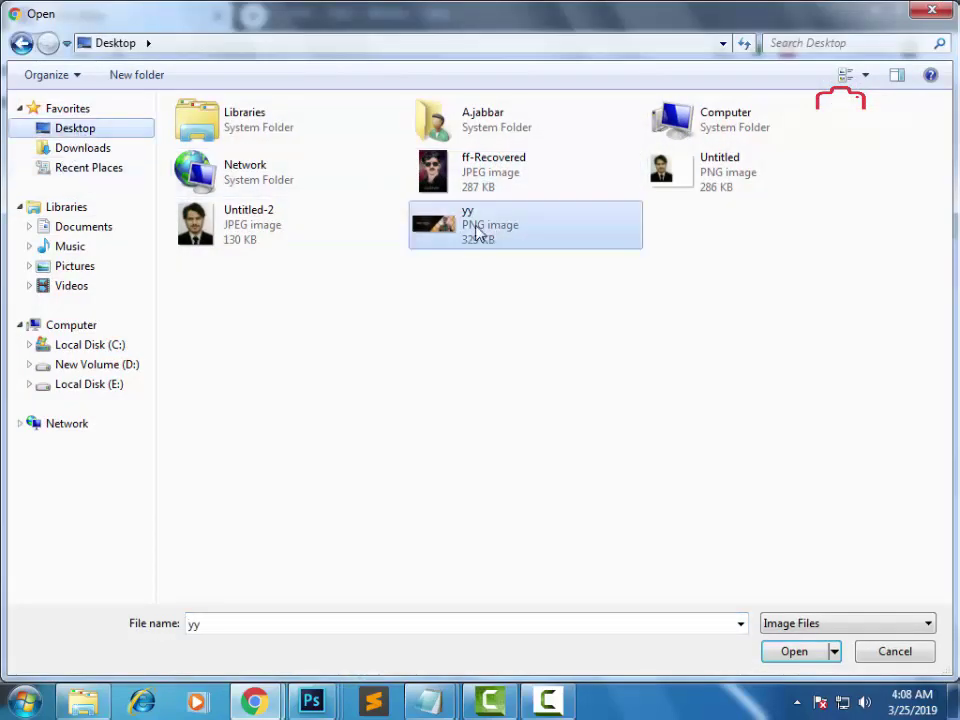